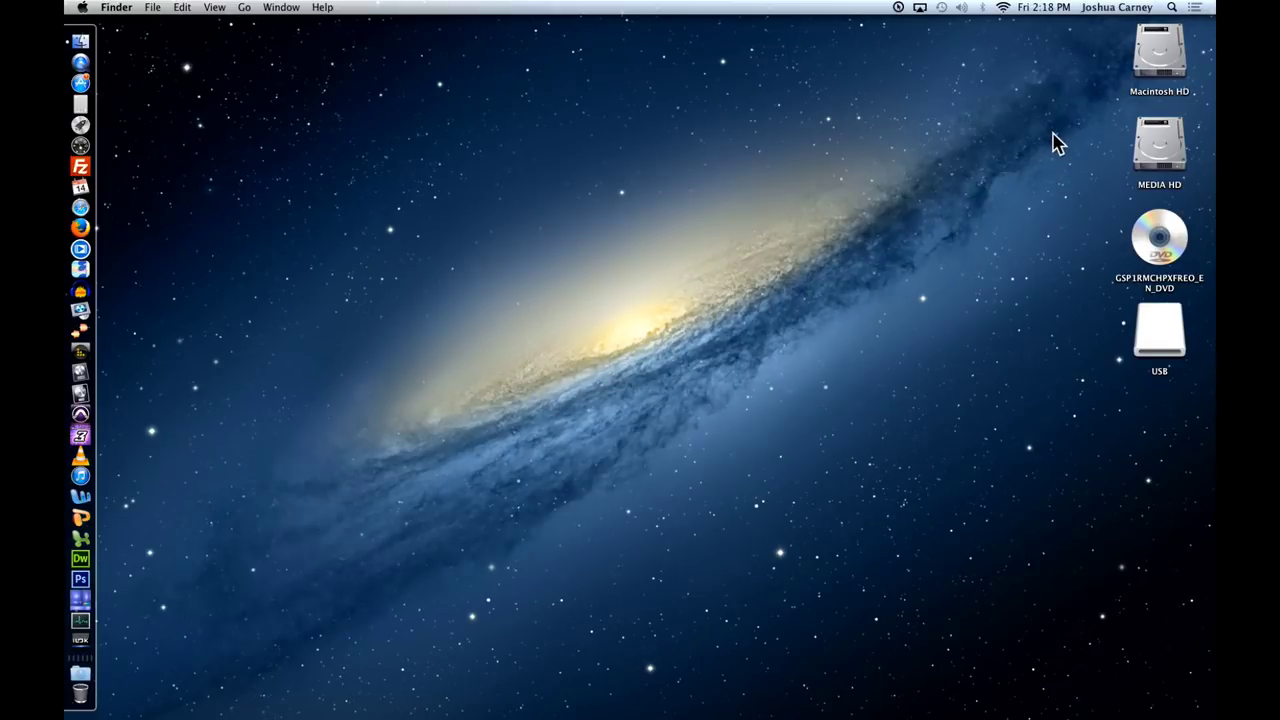
drag(1045, 52, 1178, 84)
drag(1050, 238, 1188, 262)
drag(1063, 346, 1180, 446)
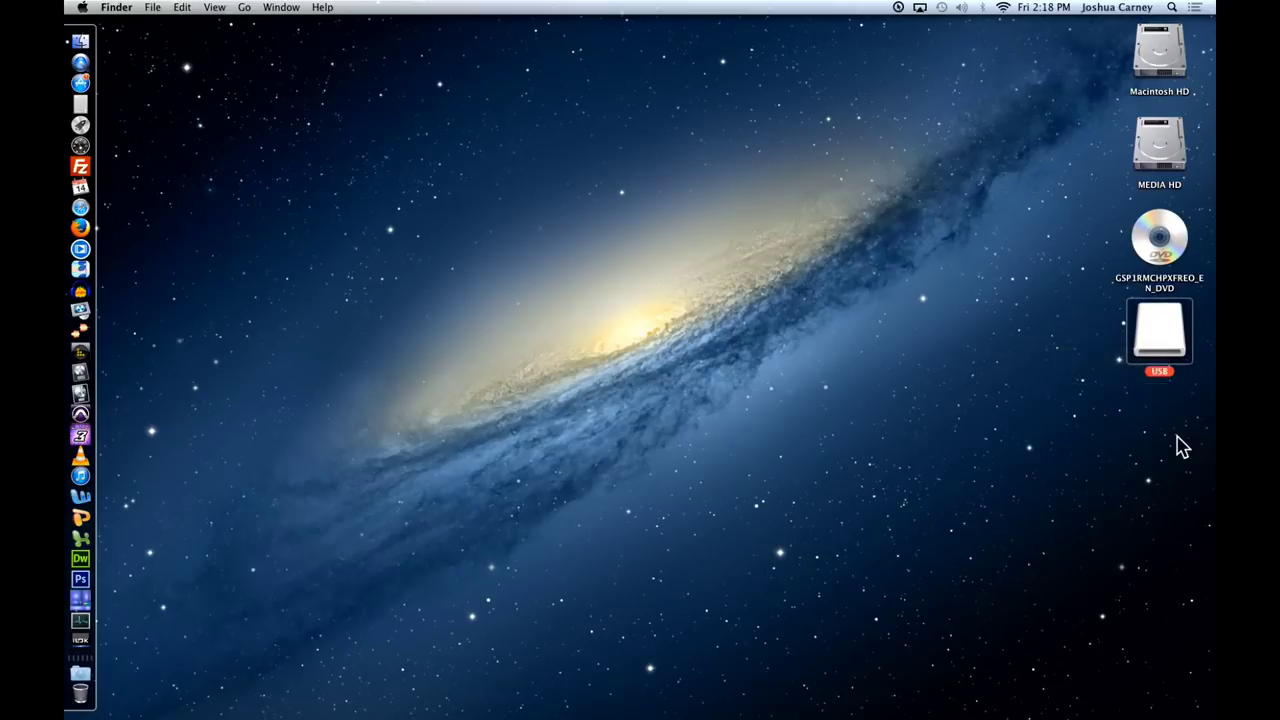
click(1178, 452)
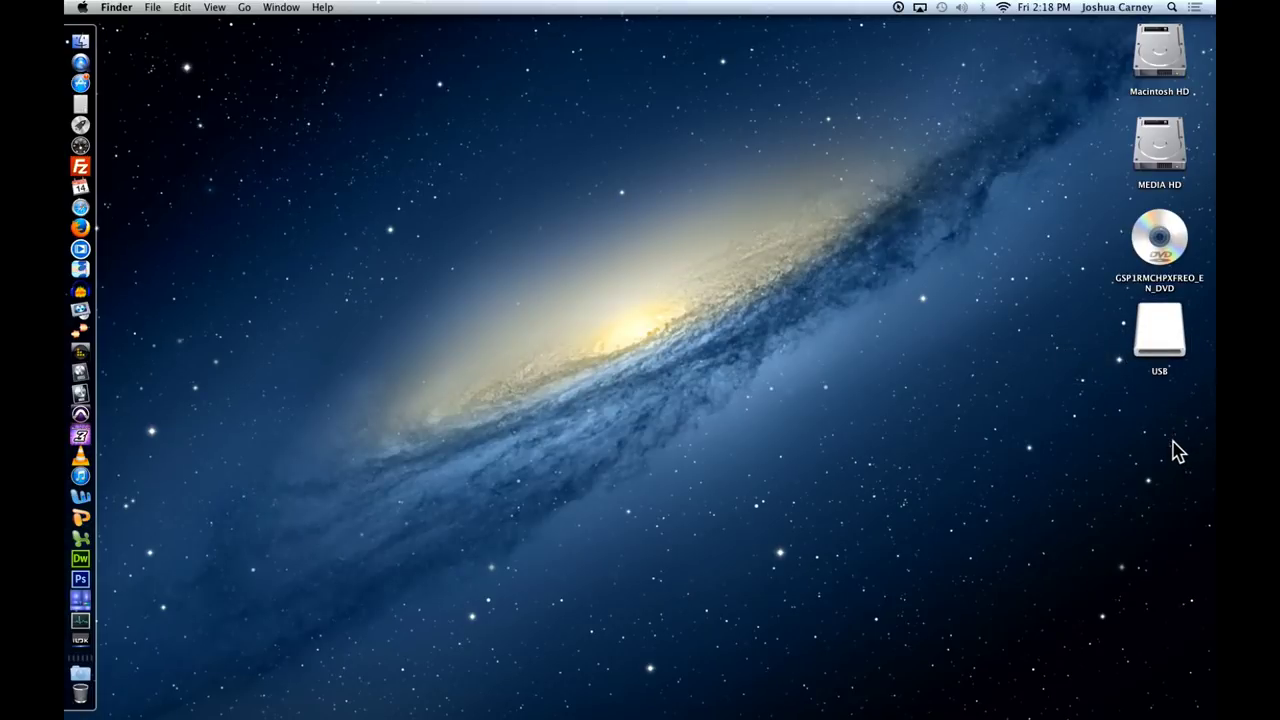
Find and open Disk Utility with a search for "disk", and select the 8.17 GB PNY USB 2.0 drive
click(1172, 8)
text(disk)
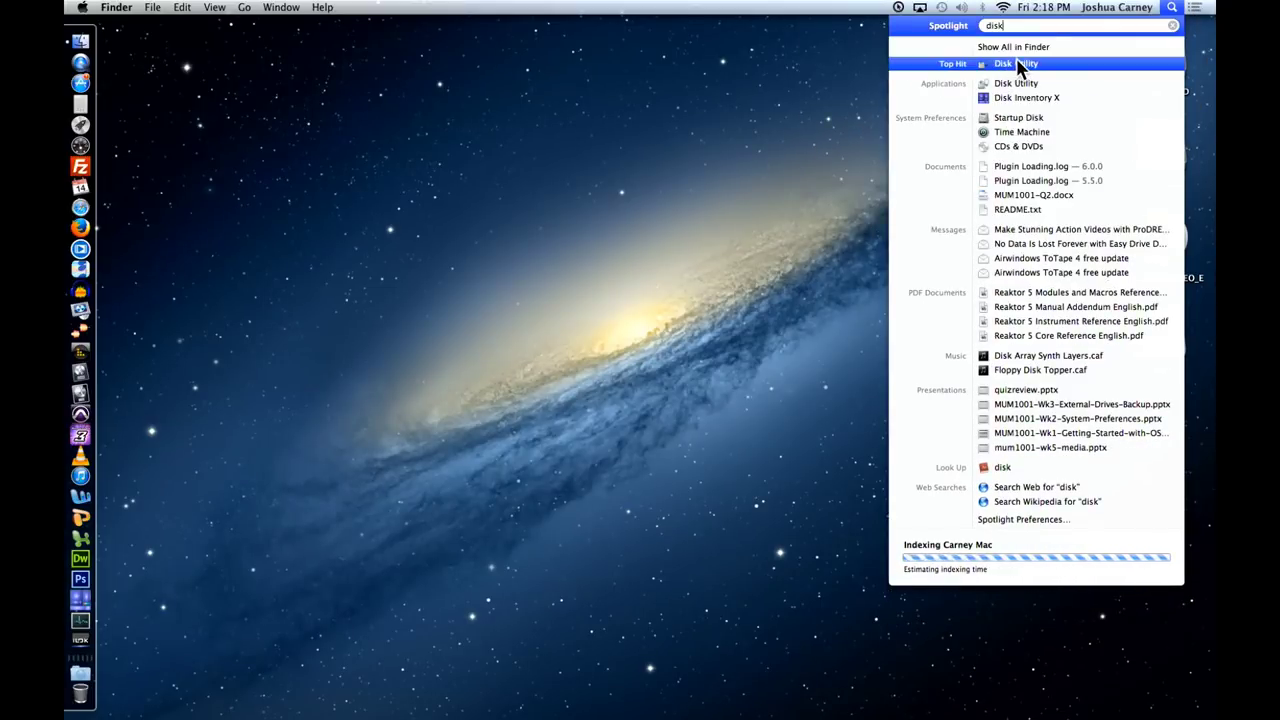
click(1016, 60)
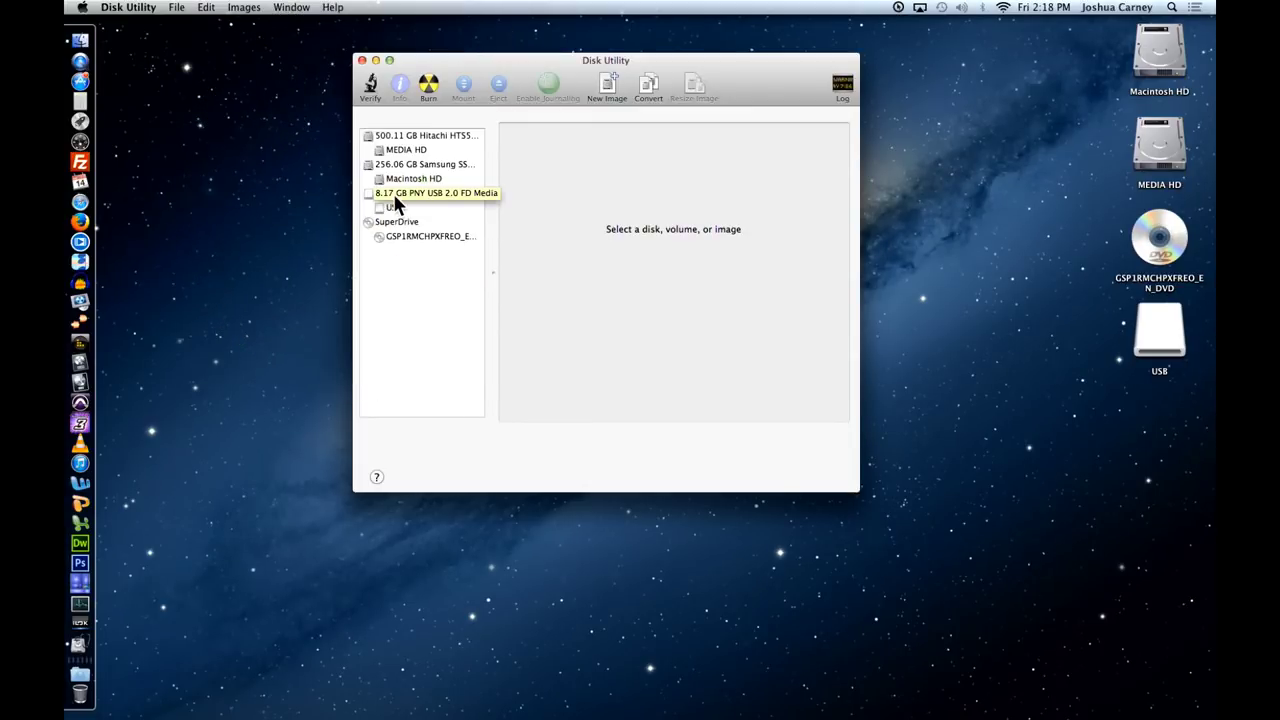
click(393, 193)
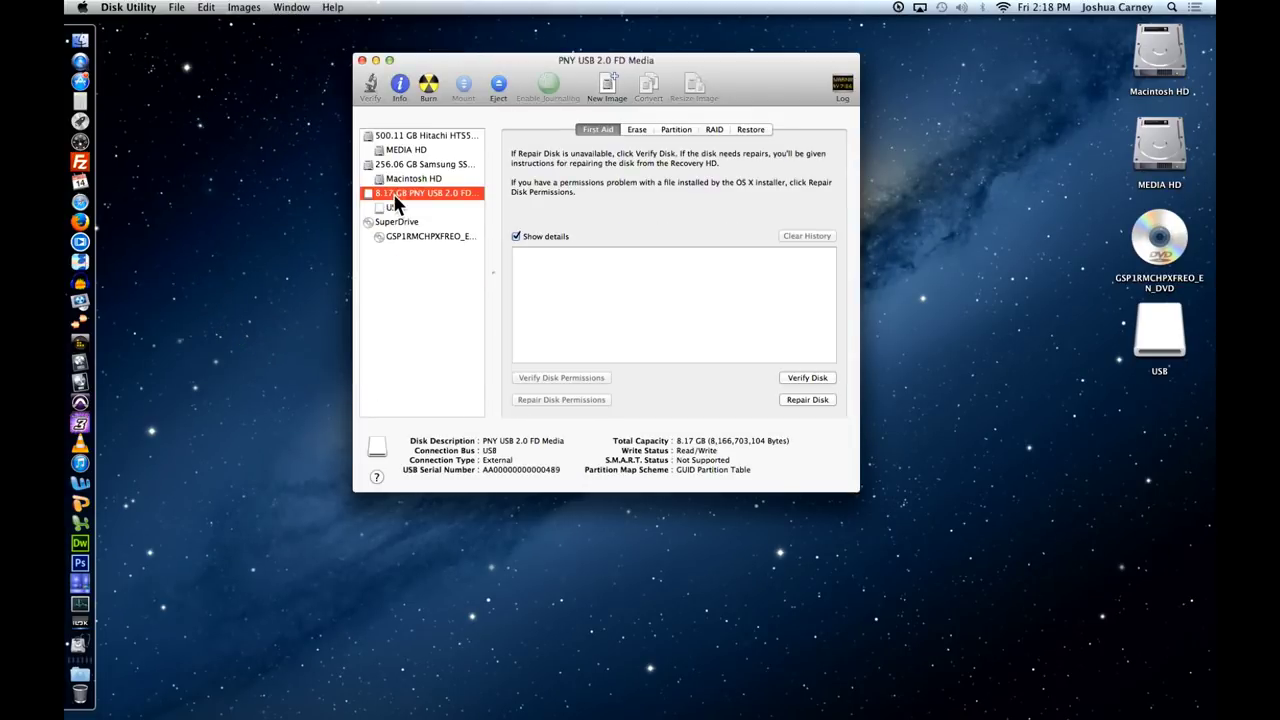
Erase the PNY USB drive with the MS-DOS (FAT) format and the name USB
click(636, 129)
click(740, 266)
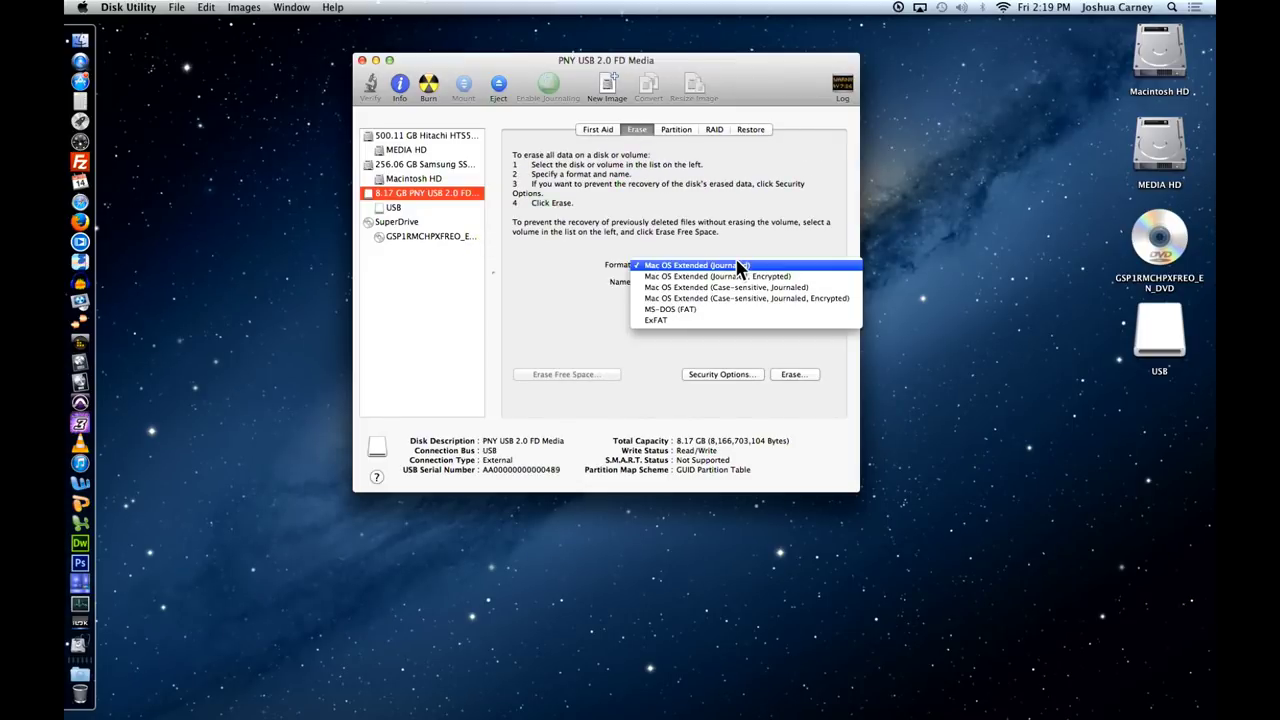
click(716, 321)
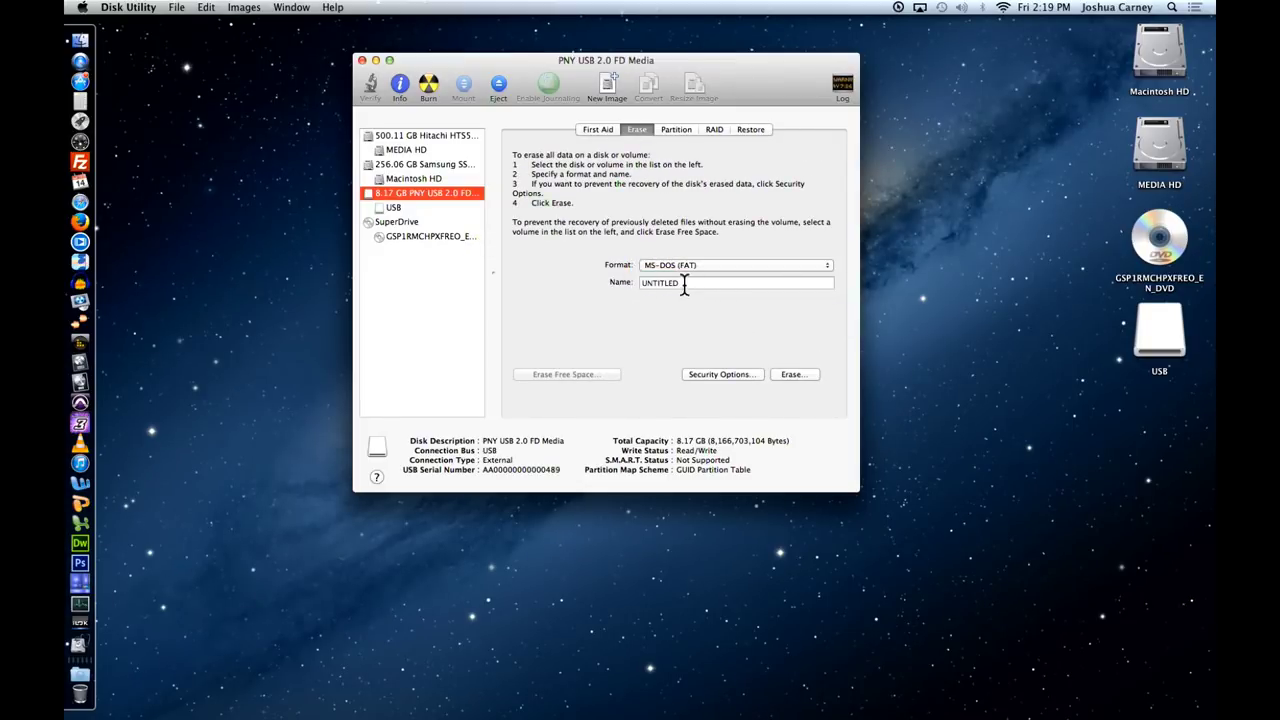
double_click(684, 284)
text(USB)
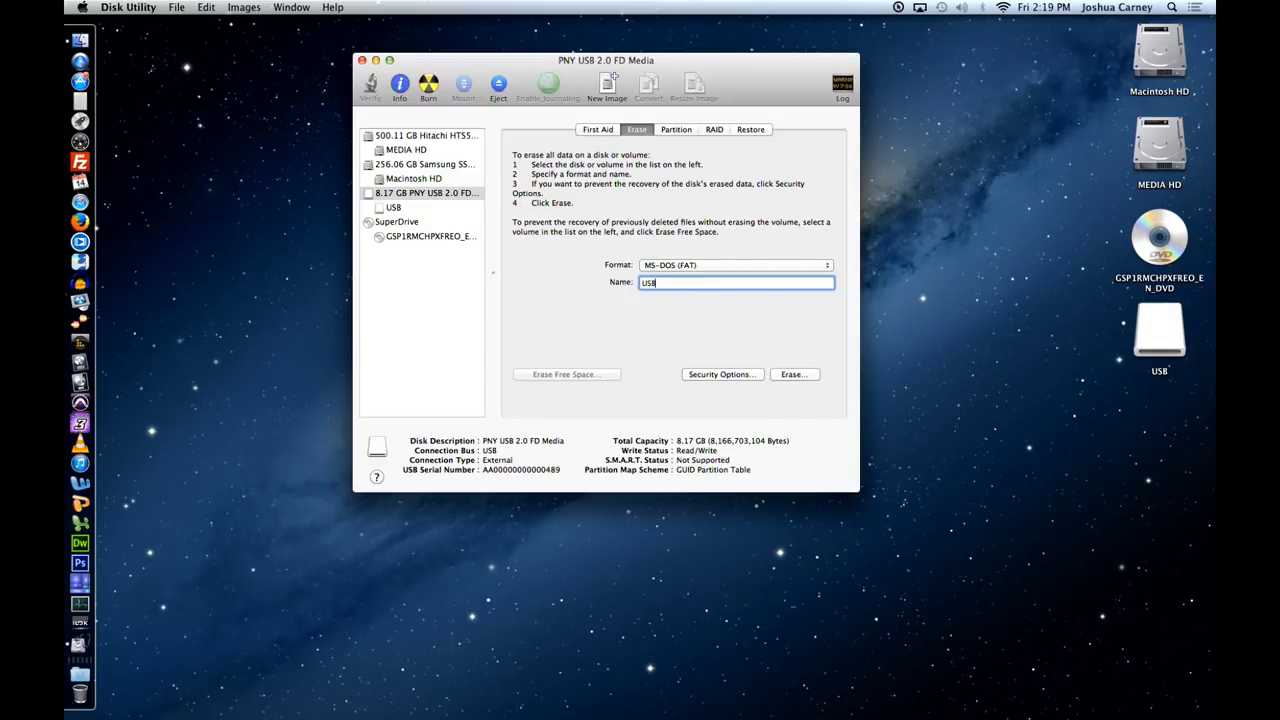
click(795, 377)
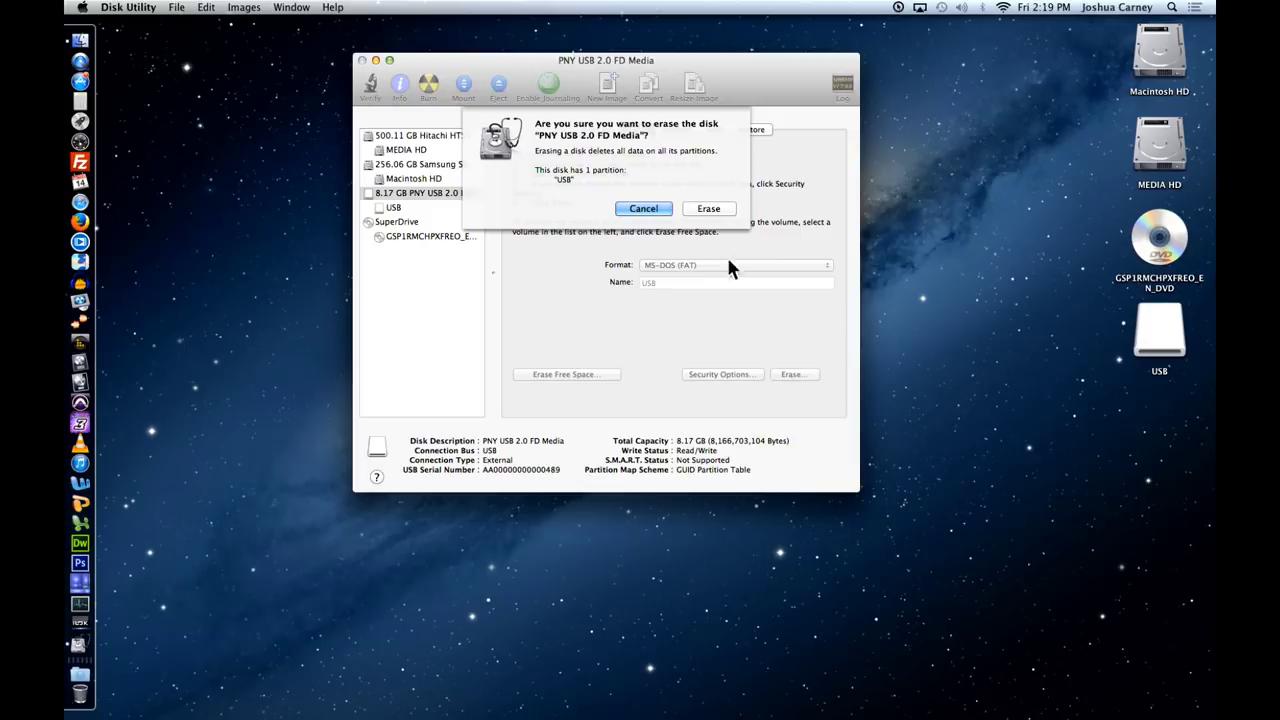
click(706, 210)
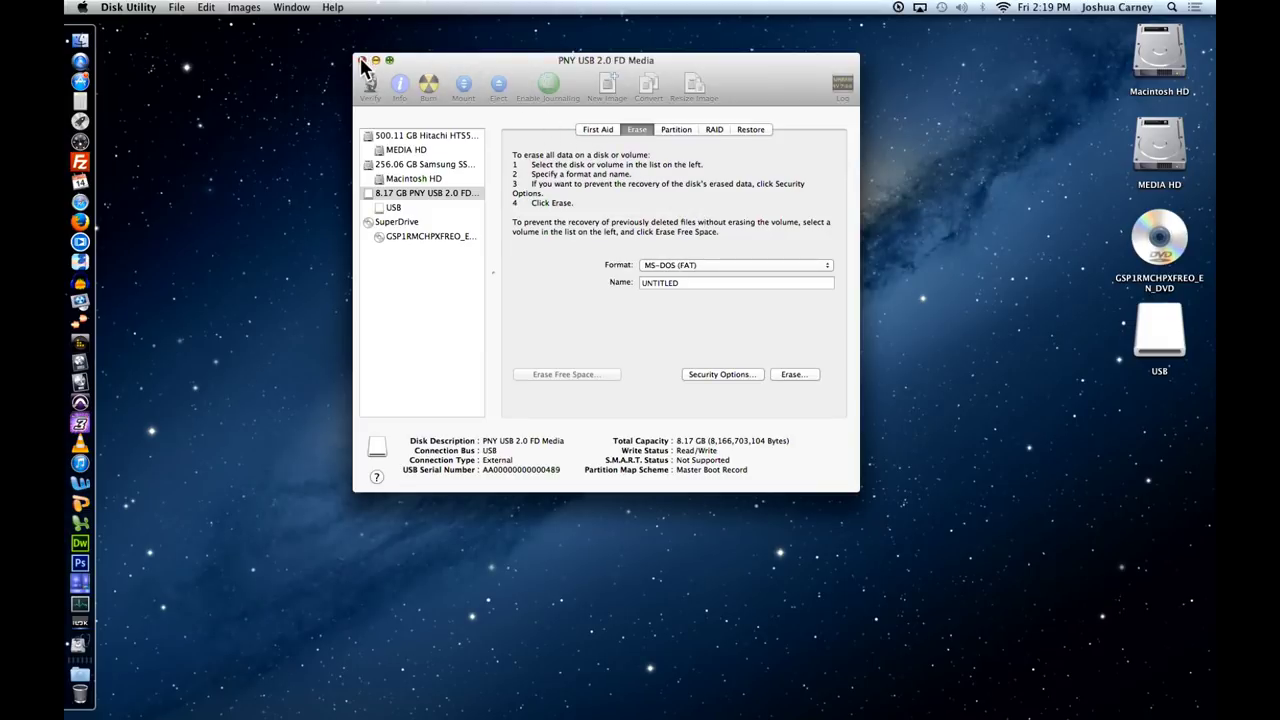
Quit Disk Utility and open Boot Camp Assistant with a search for "bootcamp"
click(128, 8)
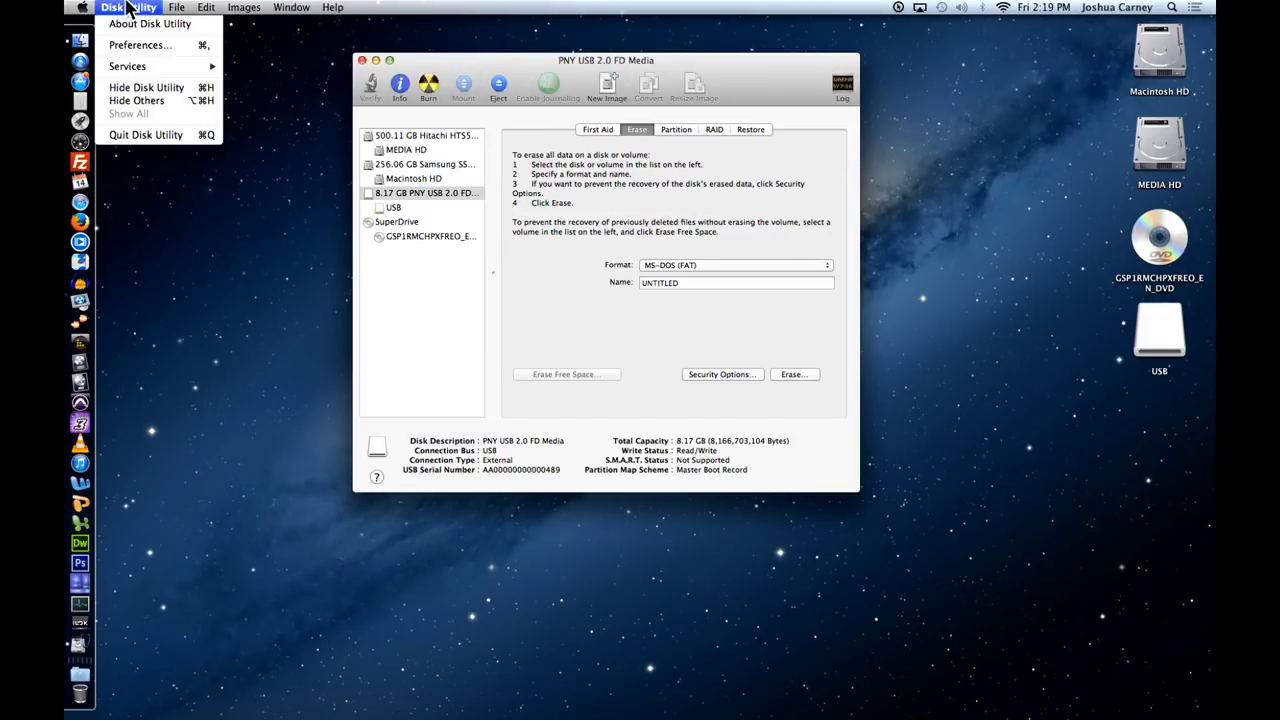
click(158, 134)
click(1172, 8)
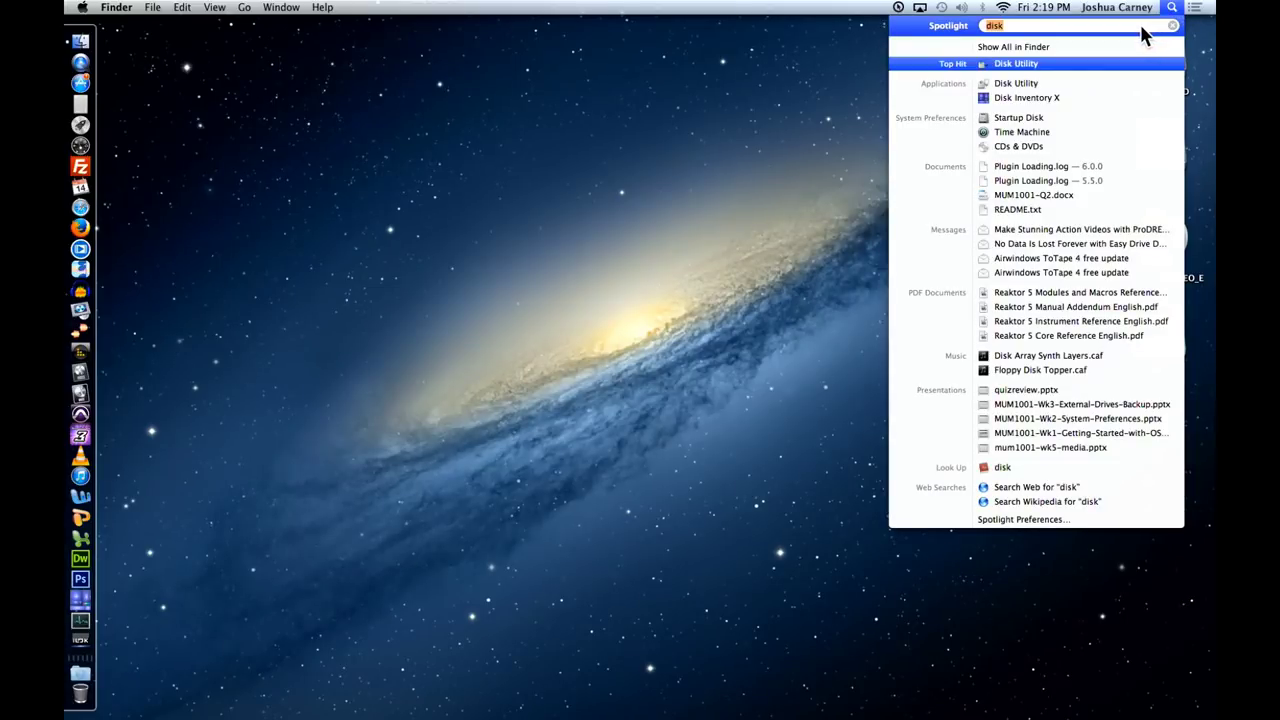
text(bootcamp)
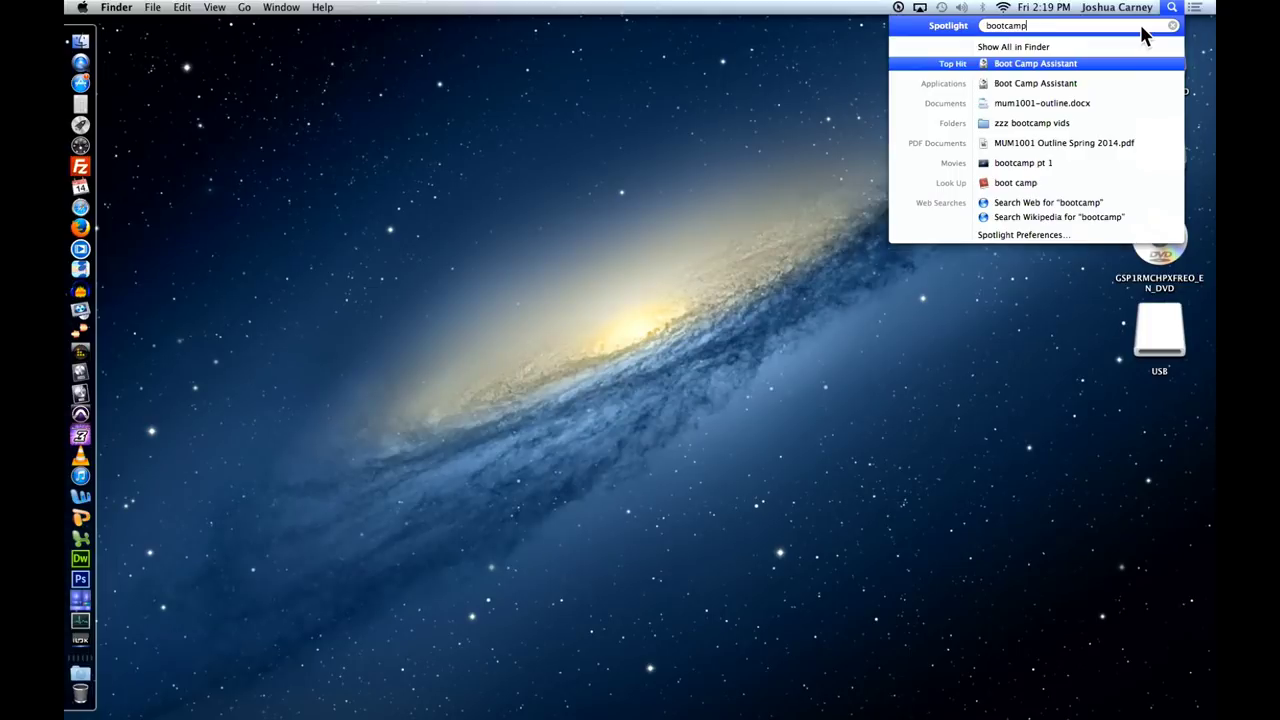
click(1020, 60)
drag(776, 104, 762, 95)
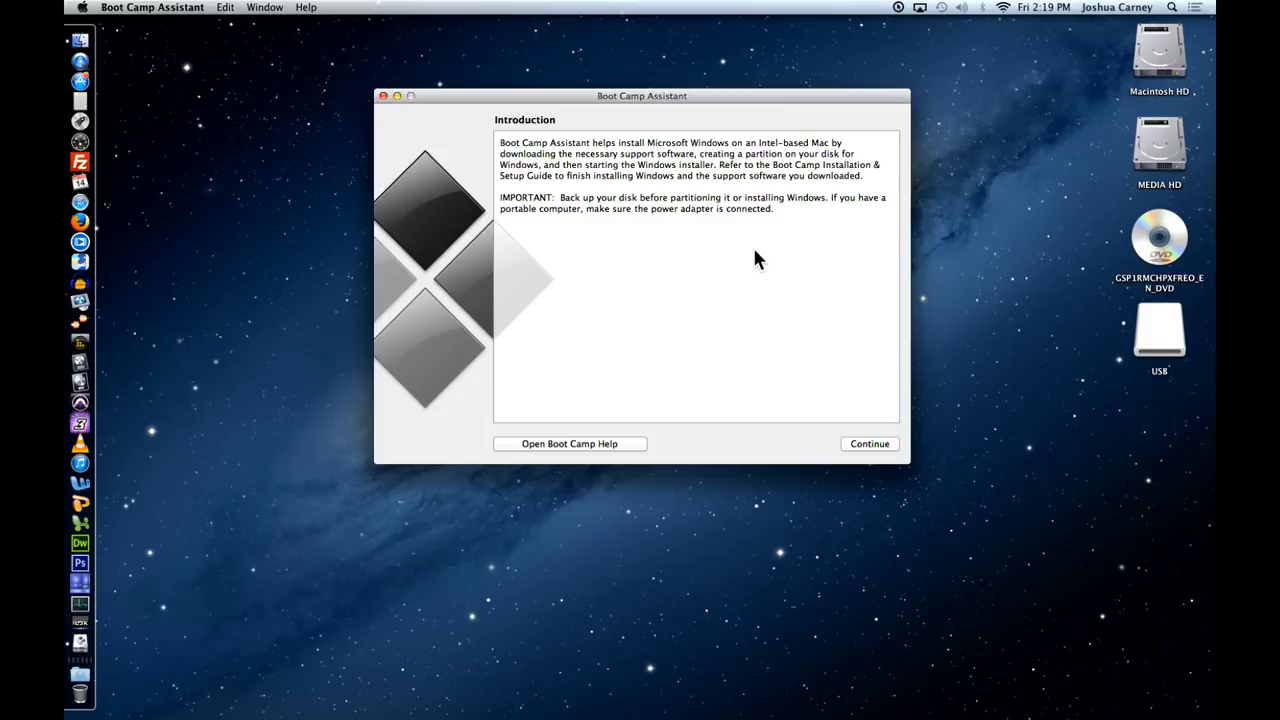
Leave out the Windows install disk creation task and download the Windows support software to the PNY USB drive
click(877, 450)
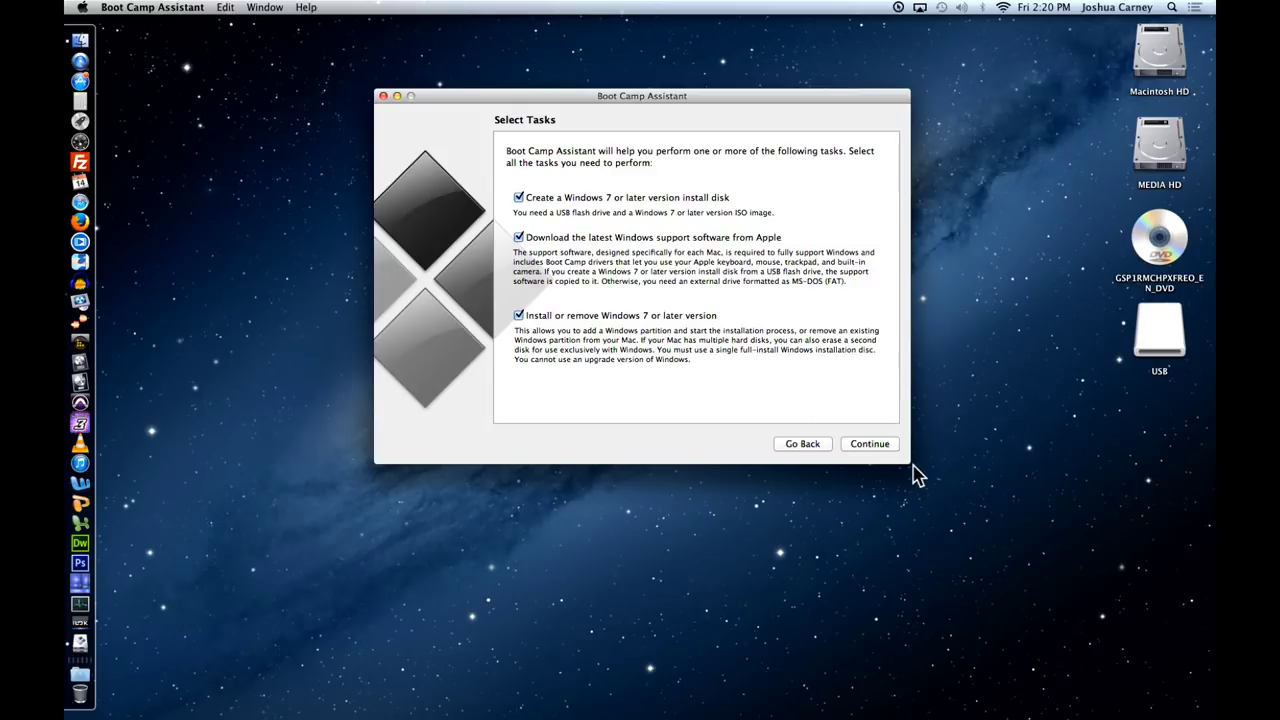
click(869, 444)
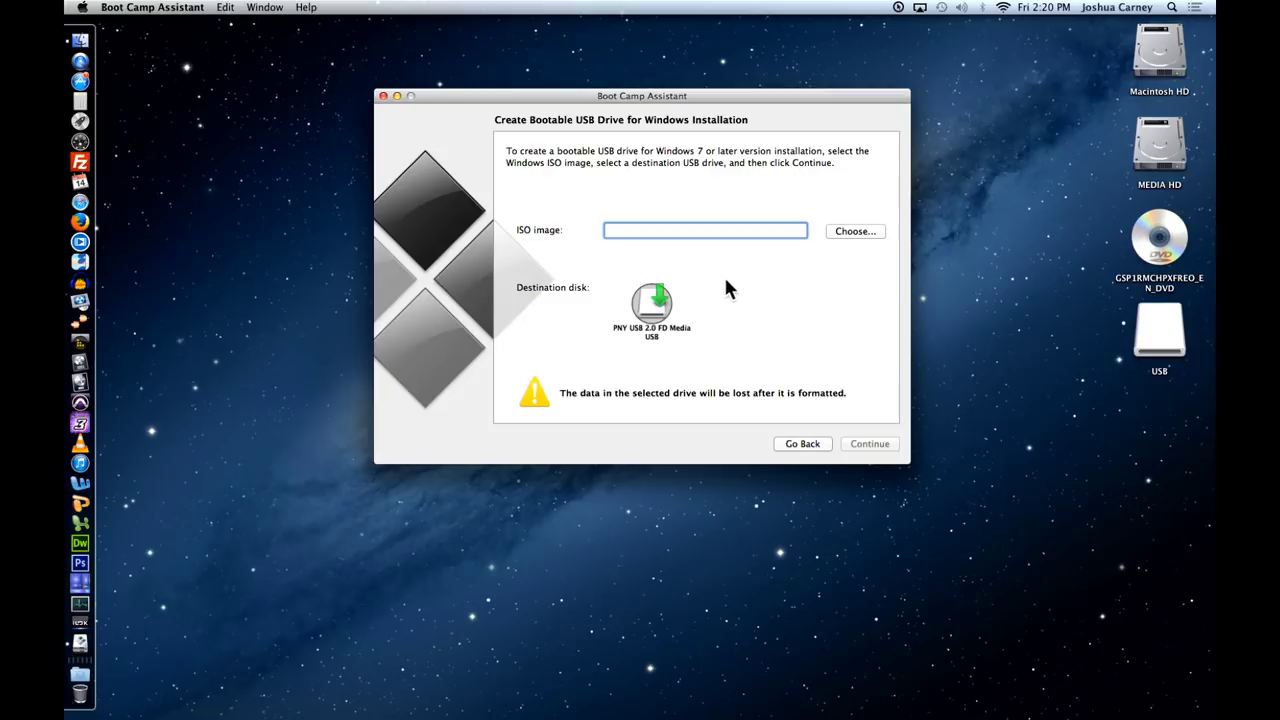
click(800, 445)
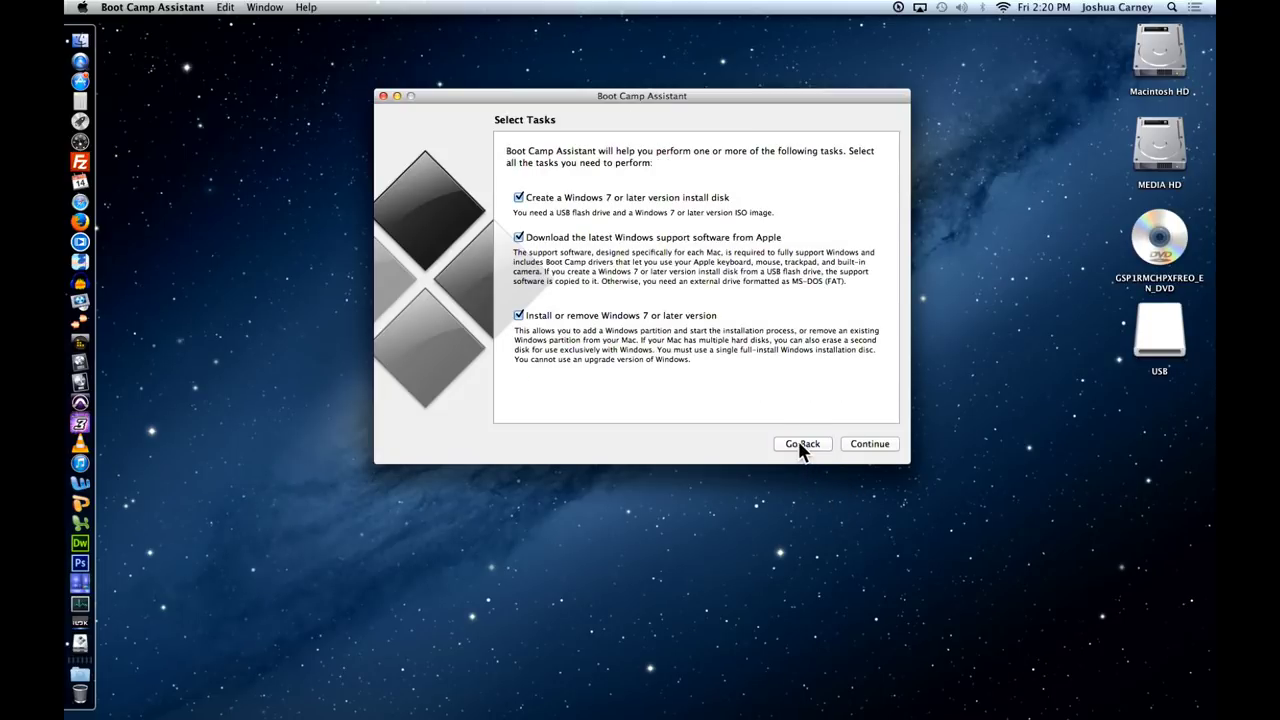
click(518, 199)
click(886, 449)
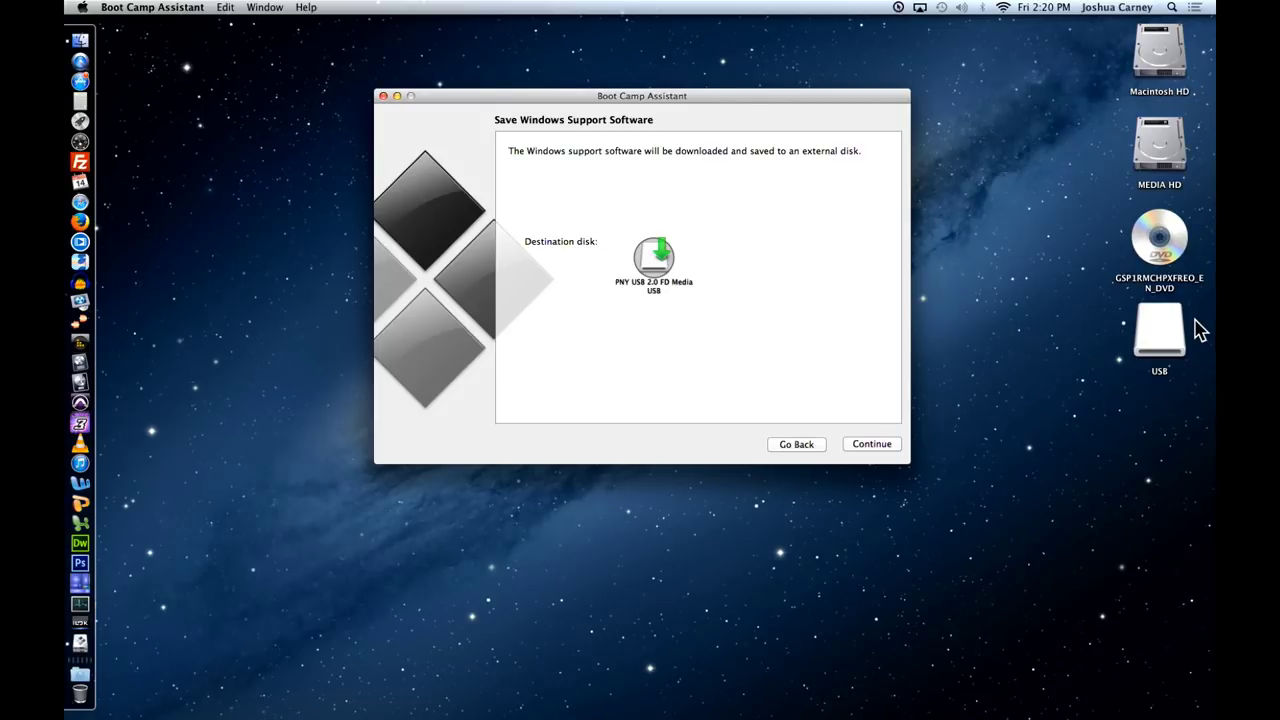
click(872, 446)
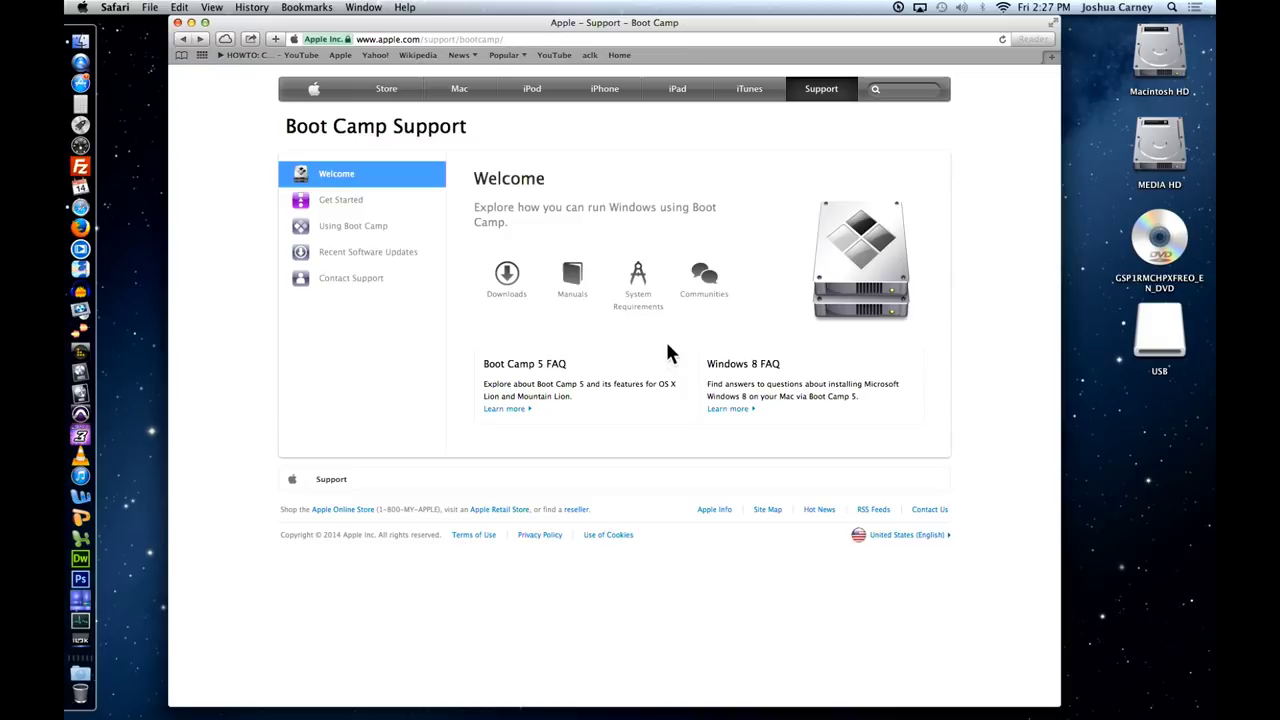
On Apple's Boot Camp support site in Safari, browse the downloads and open the Boot Camp Support Software 5.1.5621 page
click(510, 278)
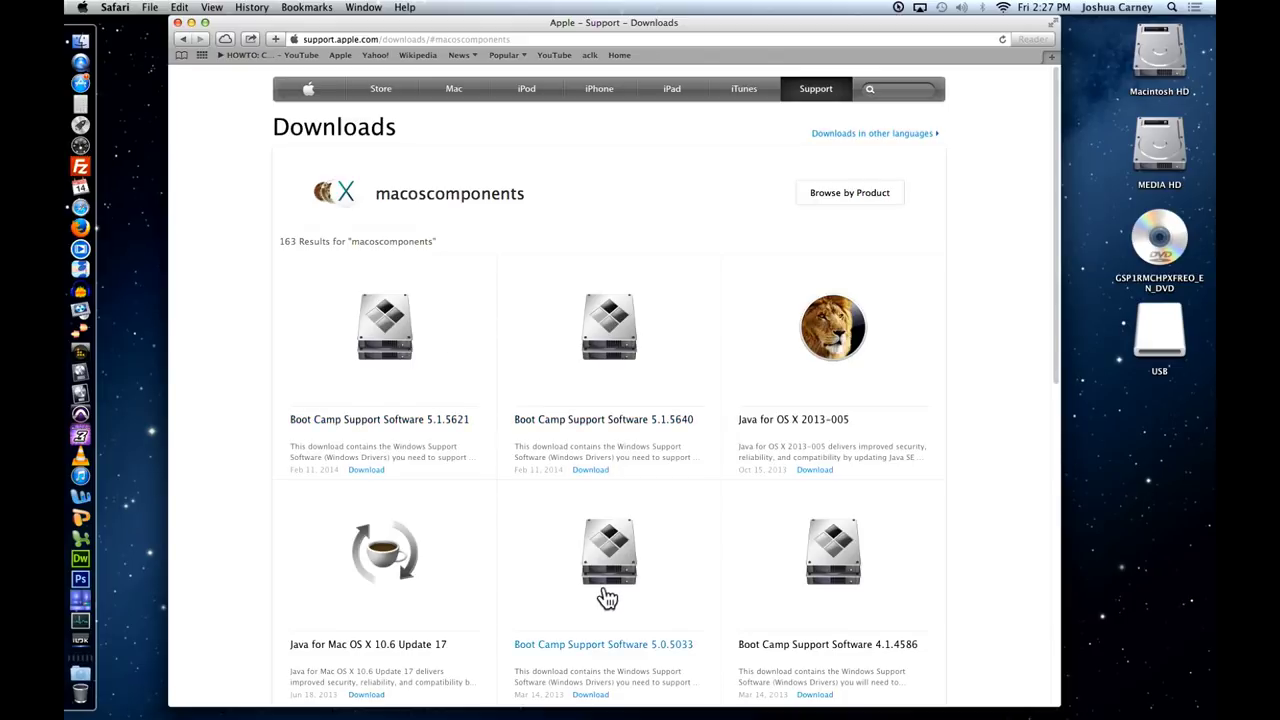
scroll(608, 437, down, 3)
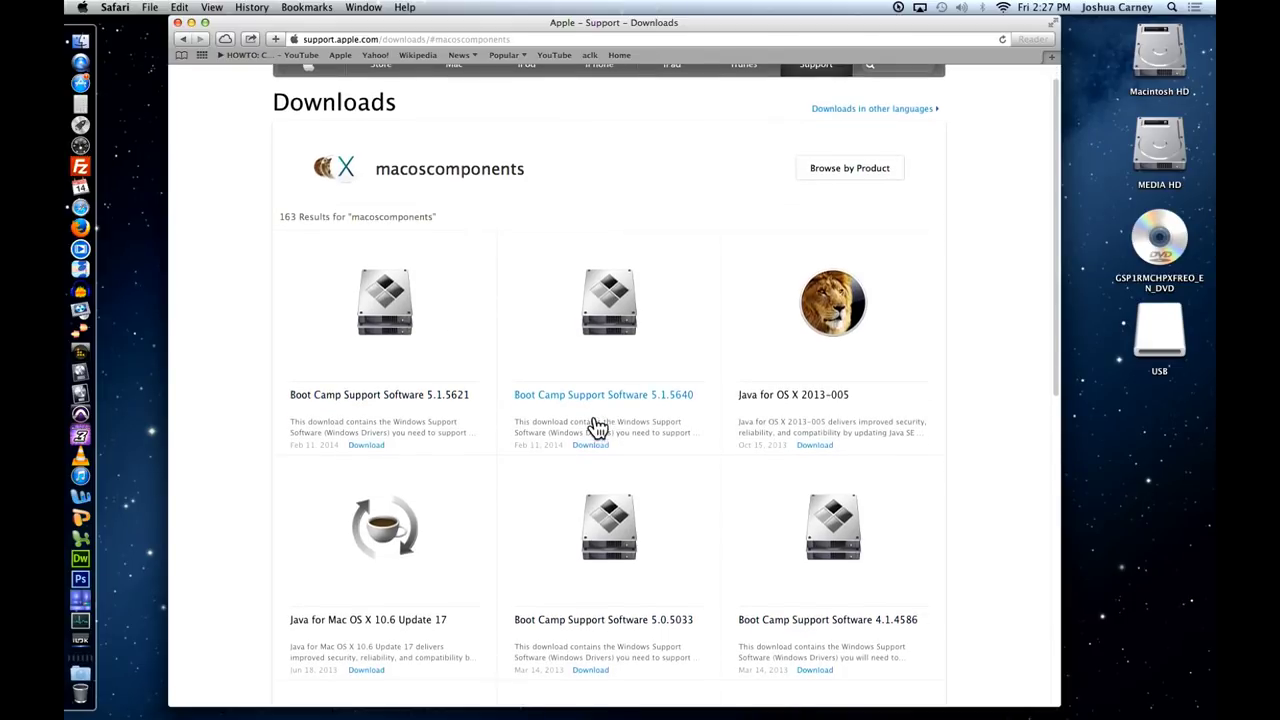
scroll(595, 425, down, 5)
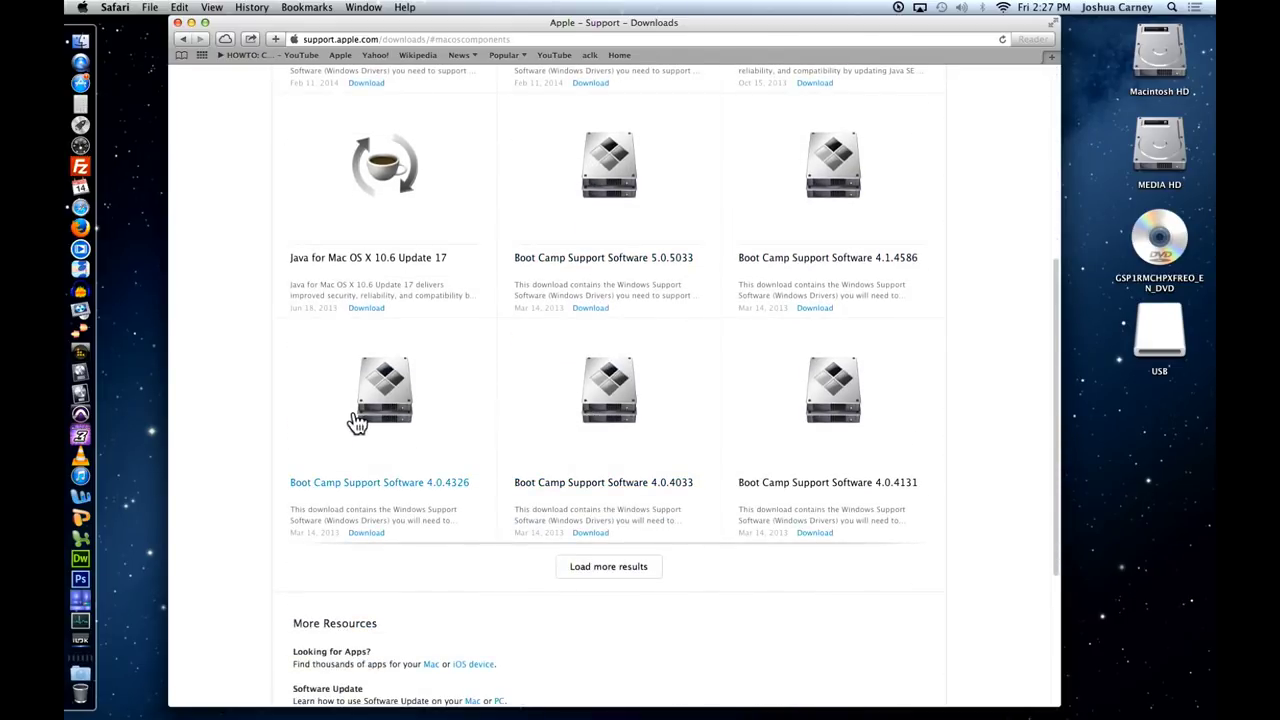
scroll(620, 412, up, 8)
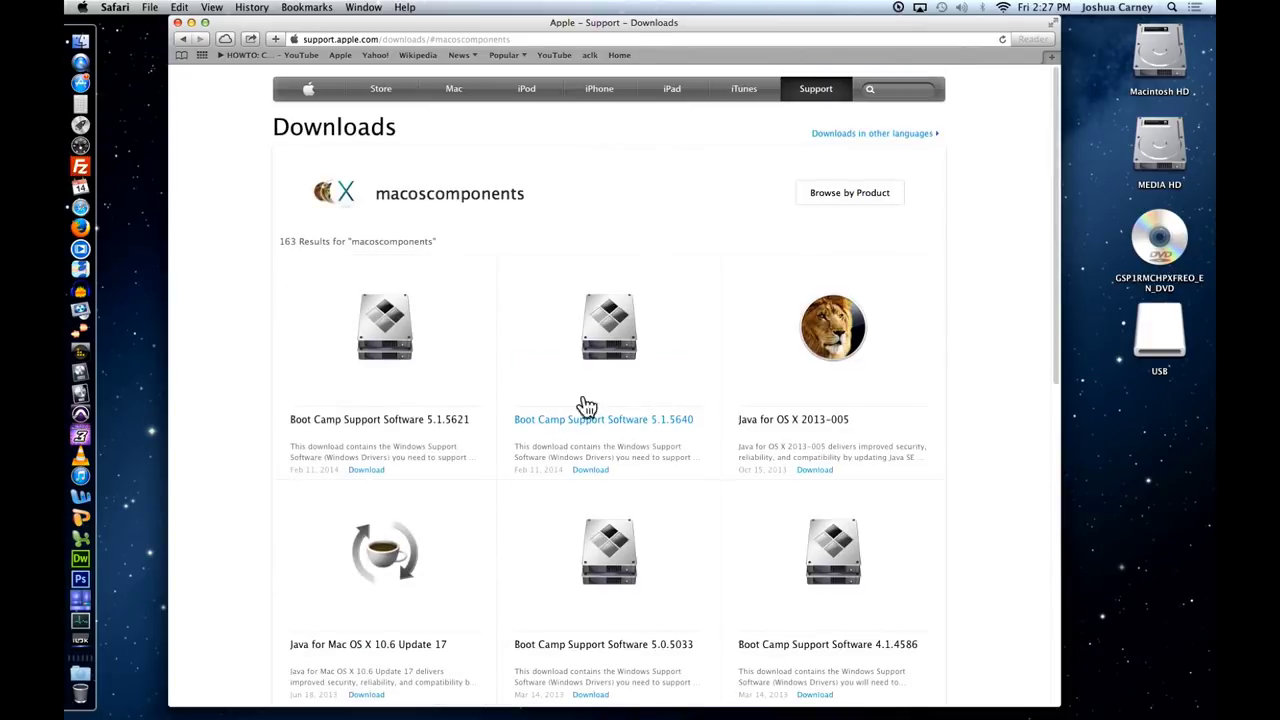
click(397, 360)
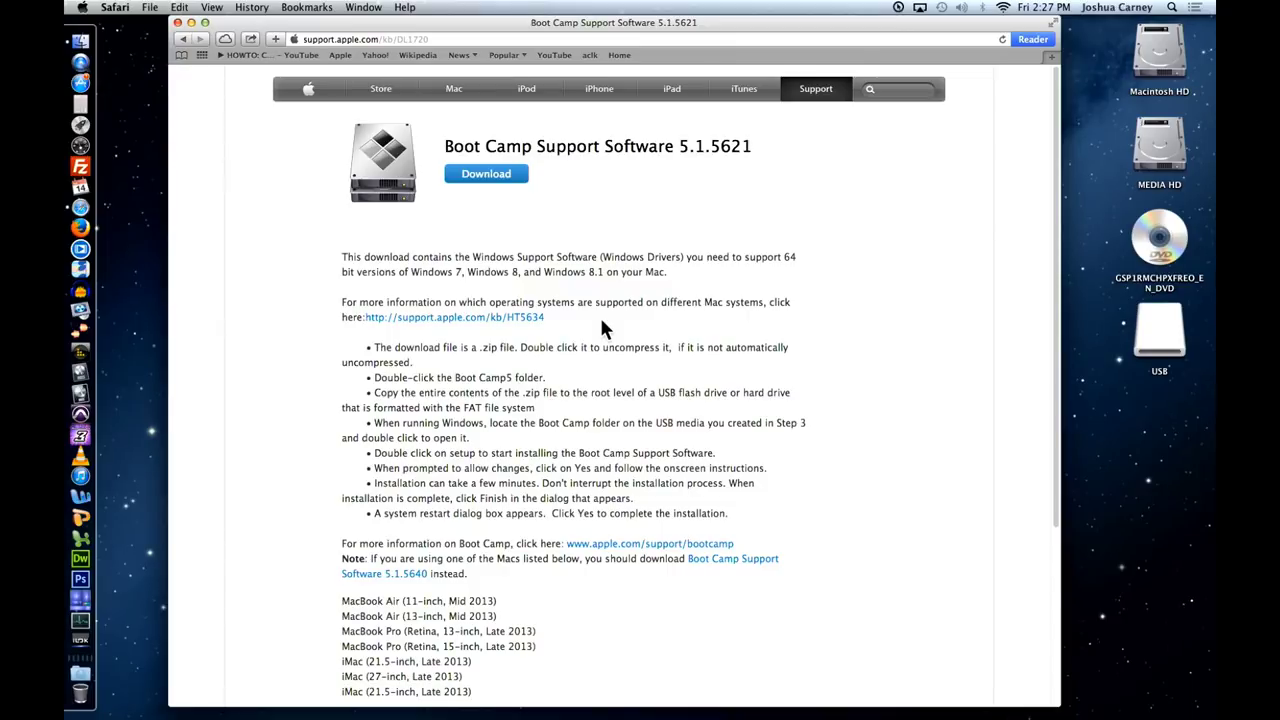
Review the list of Mac models, download Boot Camp Support Software 5.1.5621 and quit Safari
scroll(500, 520, down, 2)
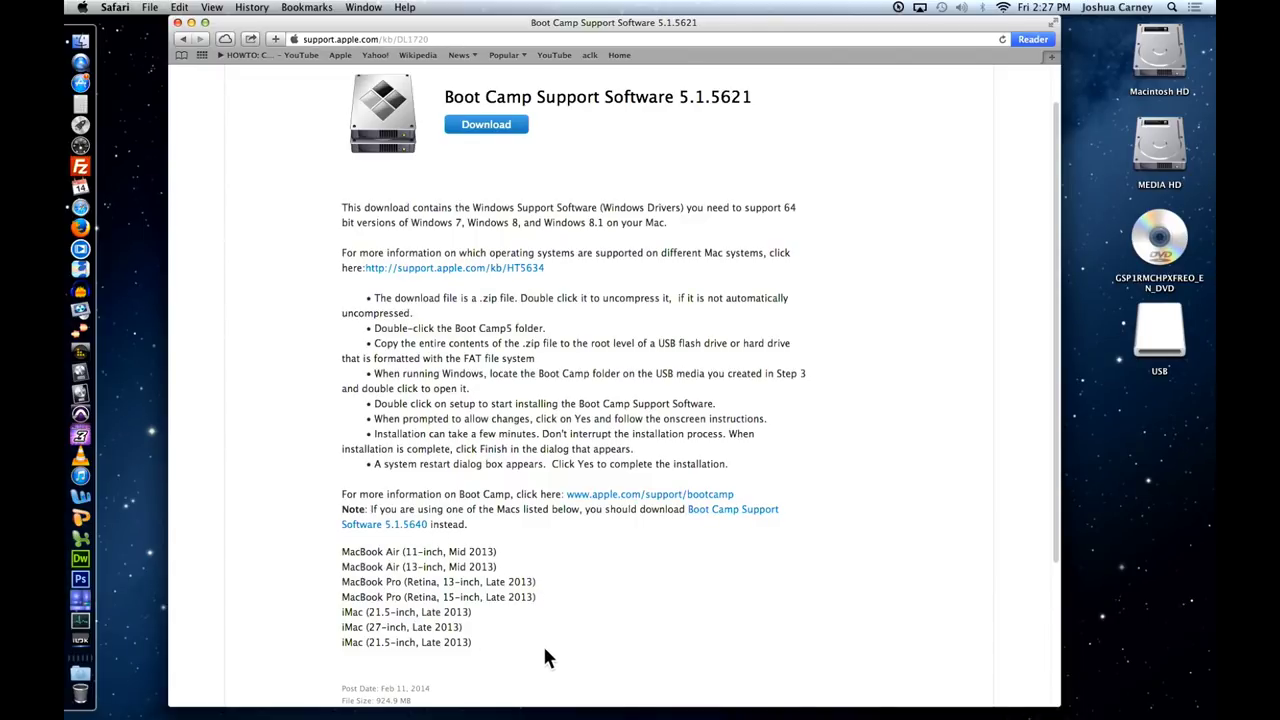
scroll(545, 645, up, 2)
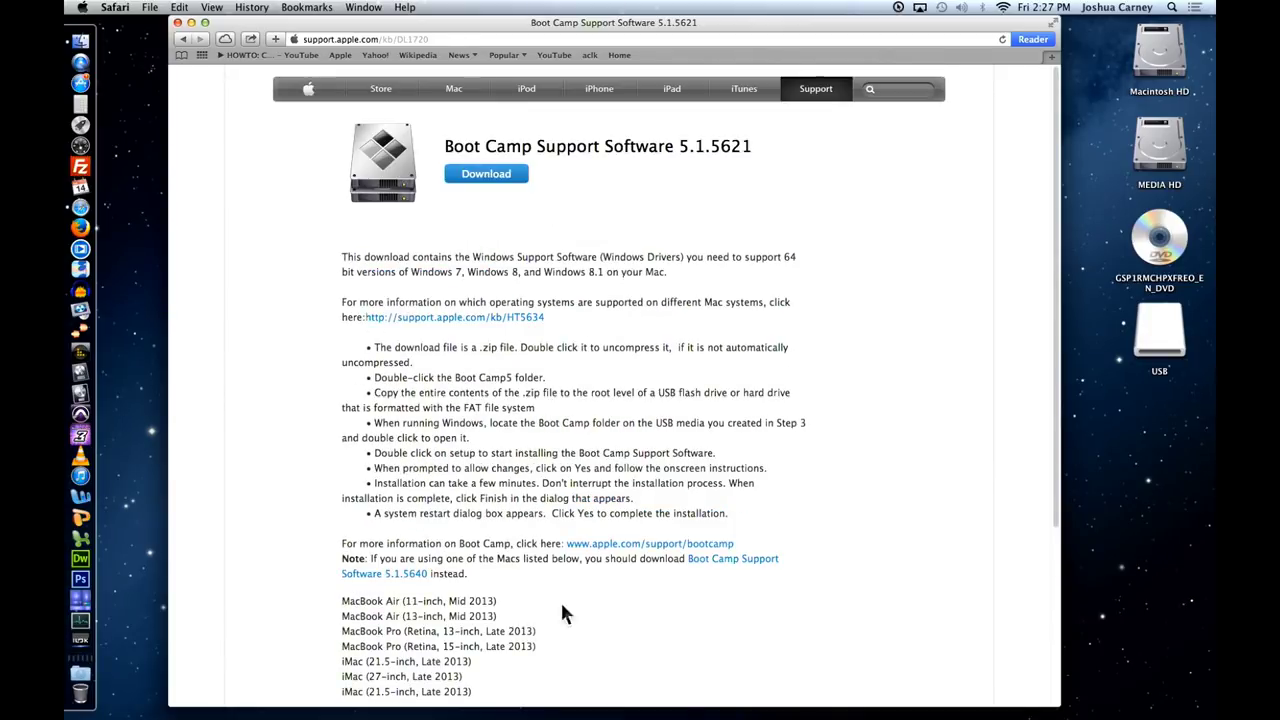
click(488, 176)
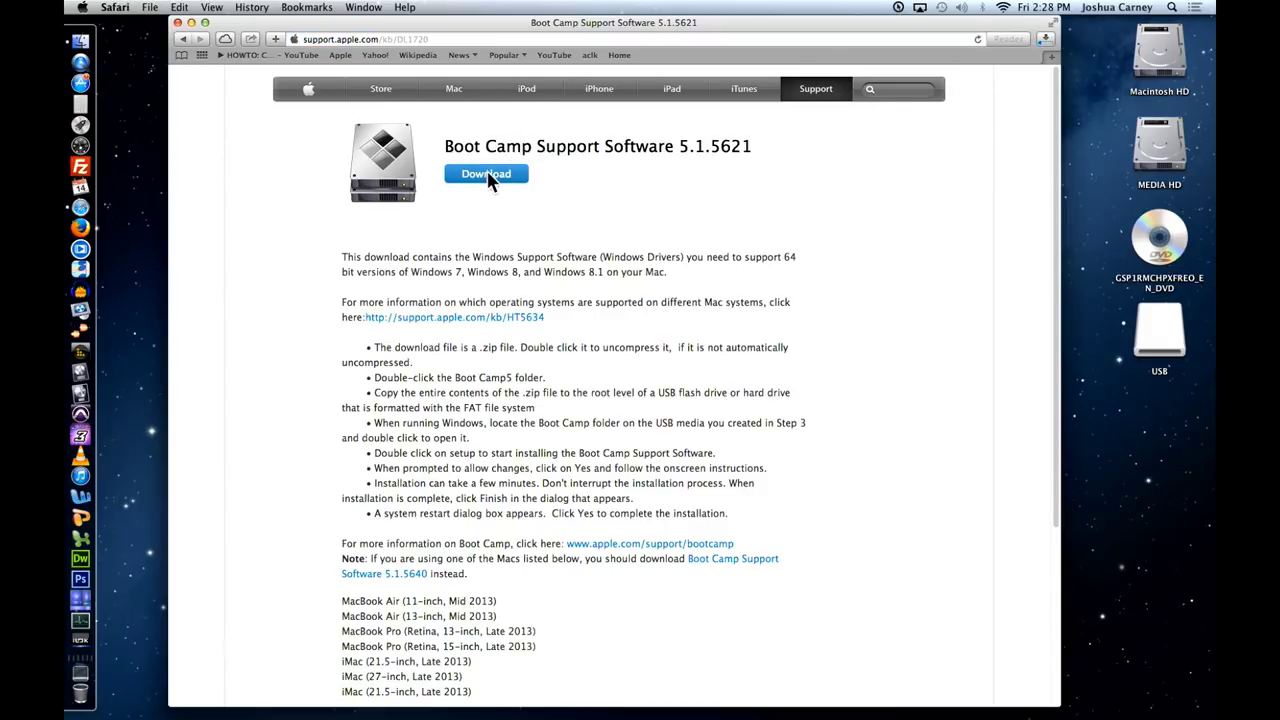
click(1044, 39)
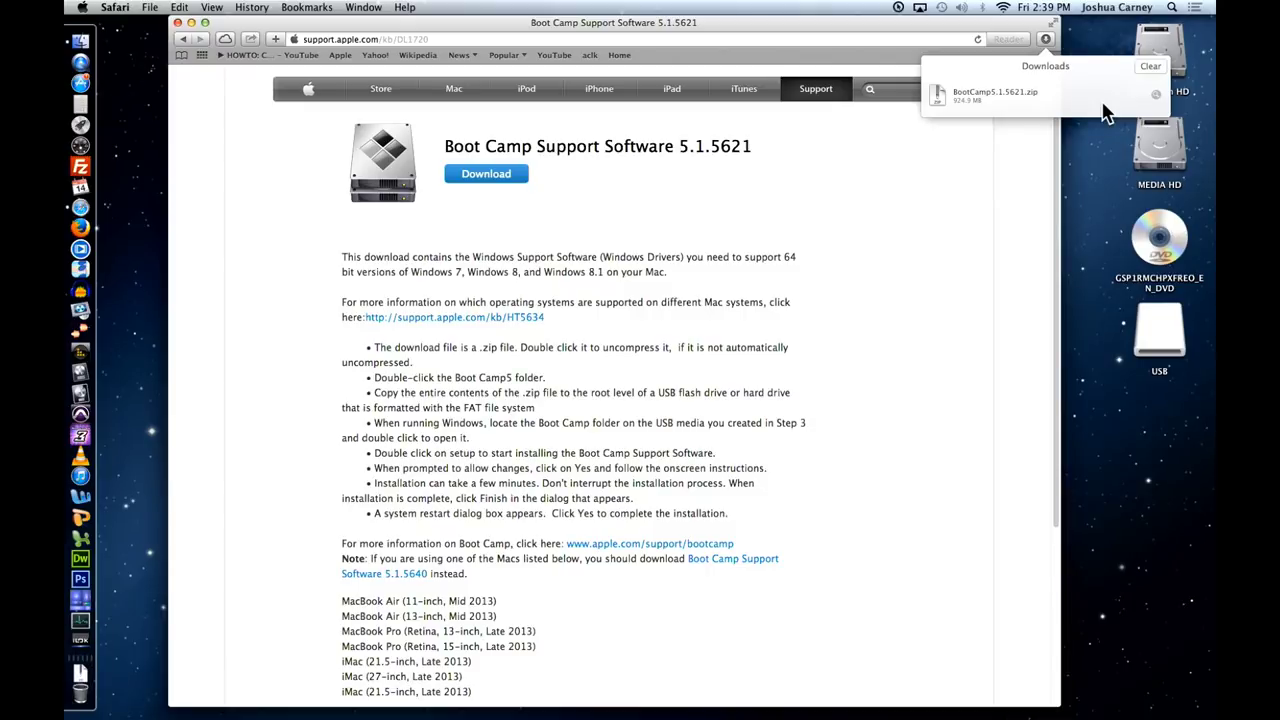
click(122, 8)
click(150, 184)
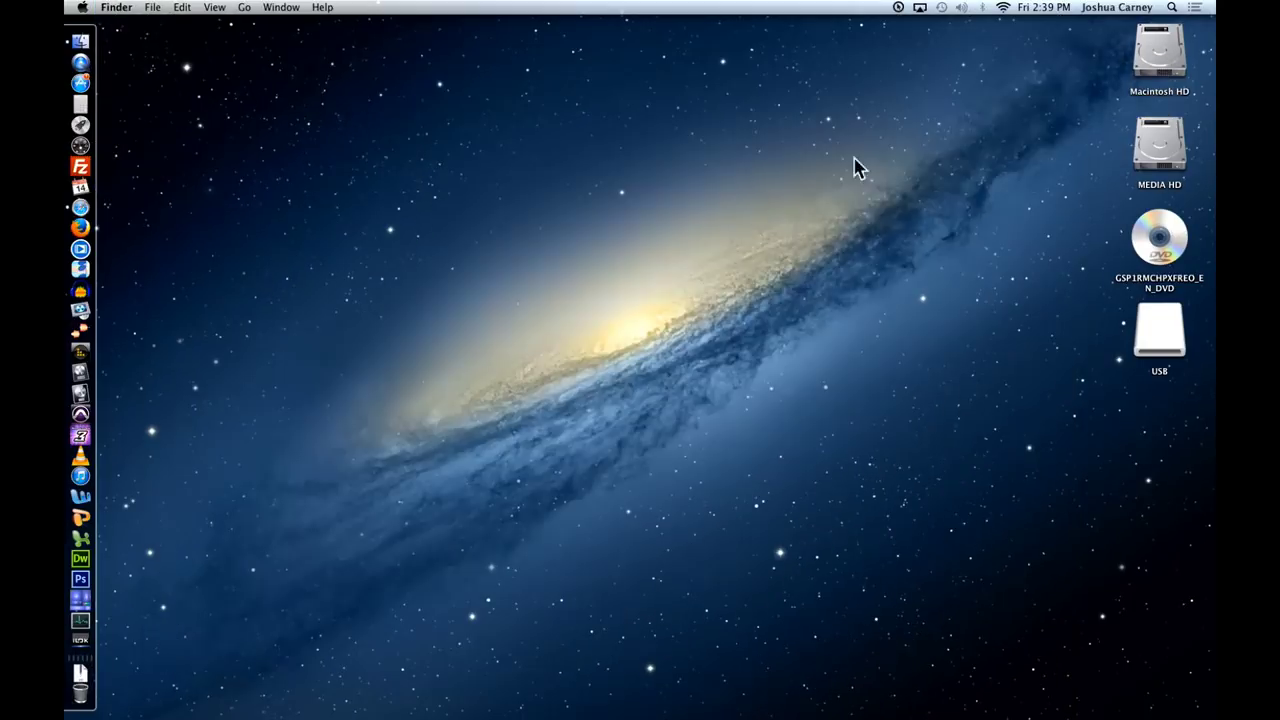
Open the Downloads folder from Macintosh HD and extract BootCamp5.1.5621.zip
double_click(1150, 60)
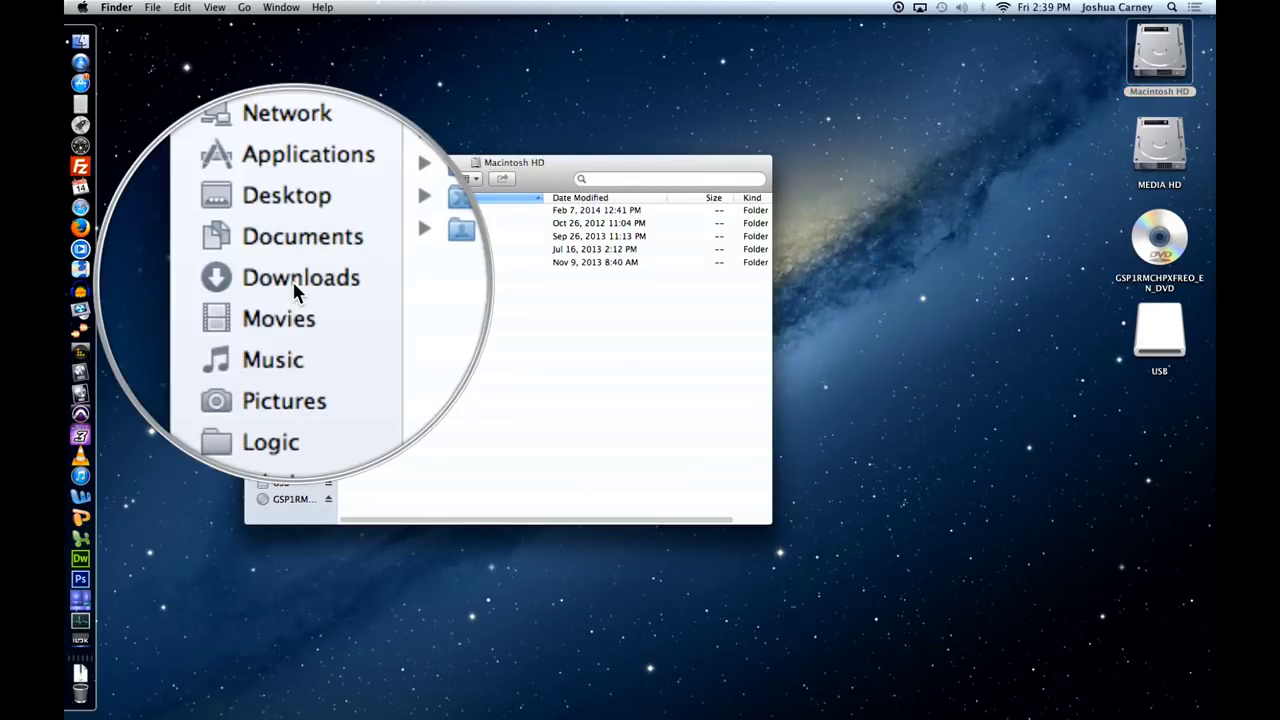
click(294, 282)
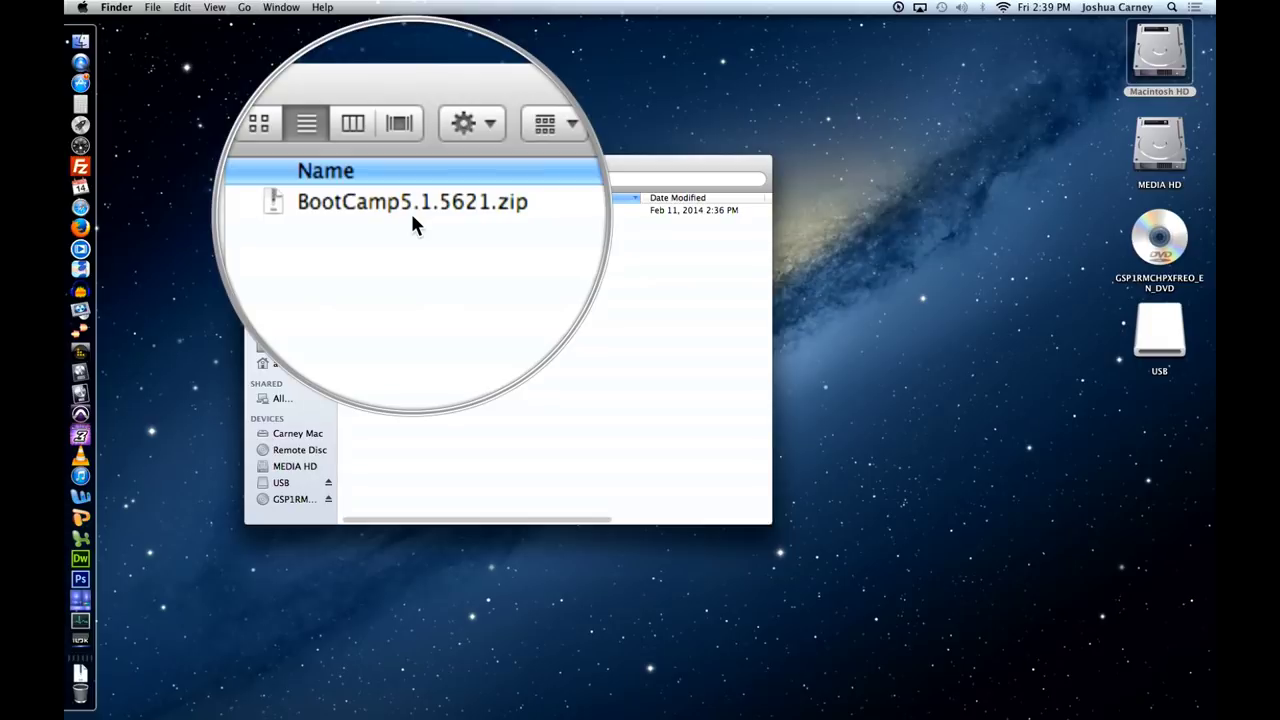
click(404, 211)
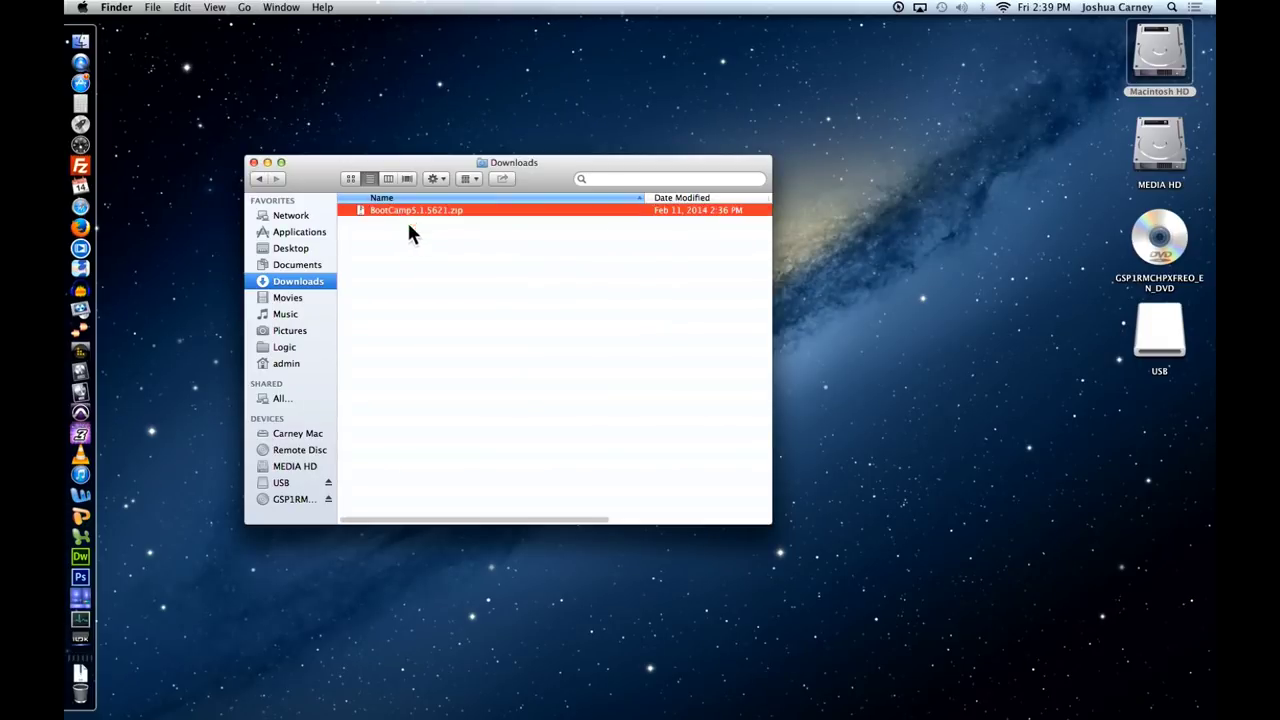
double_click(403, 211)
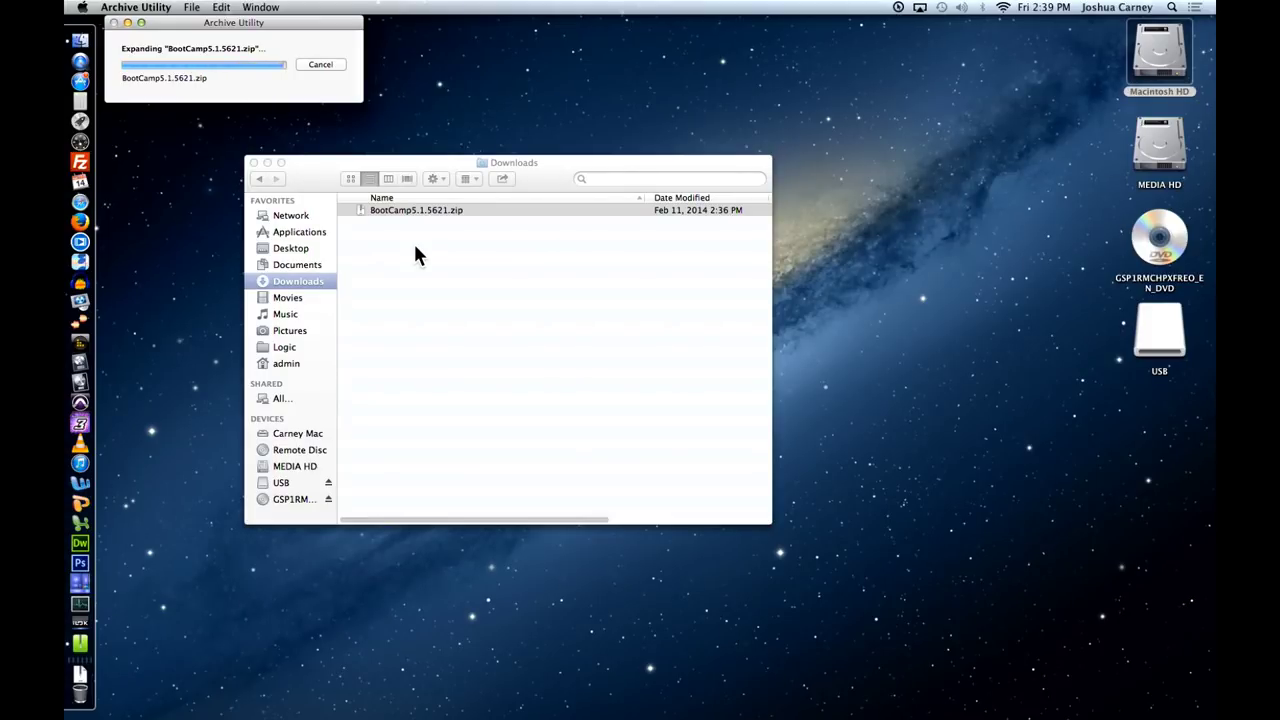
Copy the extracted BootCamp5.1.5621 folder from Downloads to the USB drive and close both Finder windows
double_click(403, 211)
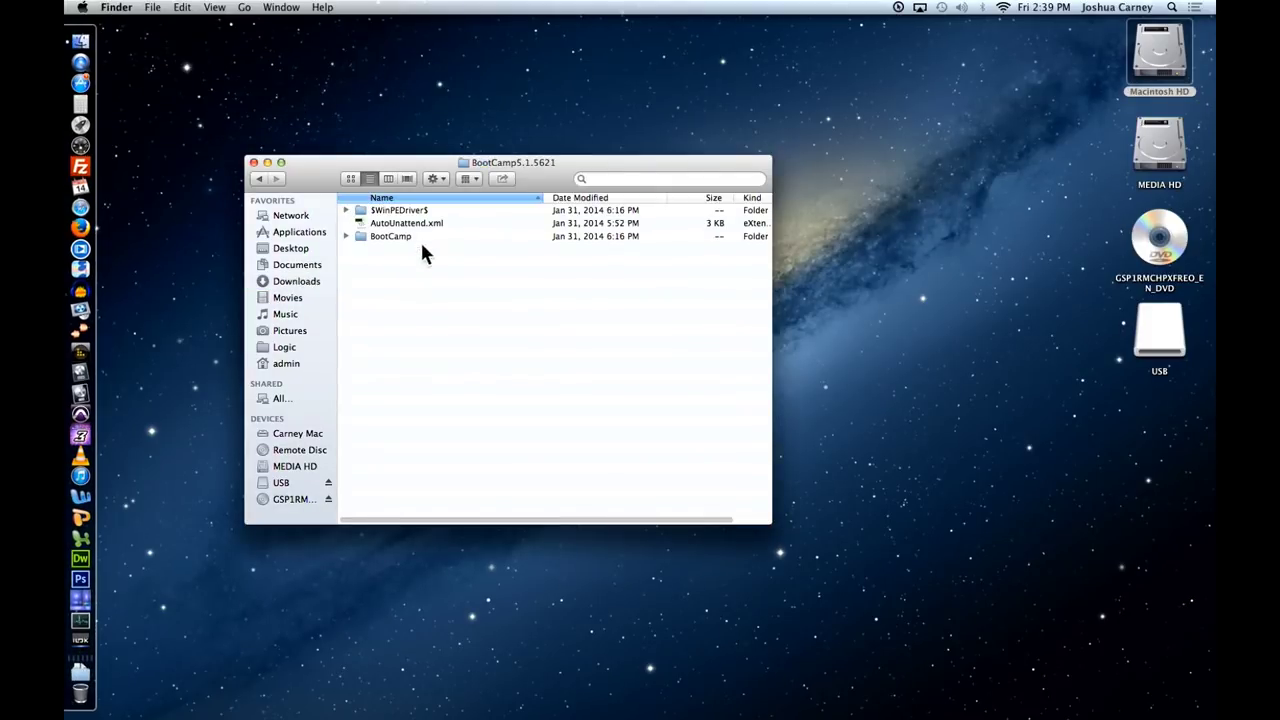
click(258, 178)
drag(403, 211, 1152, 343)
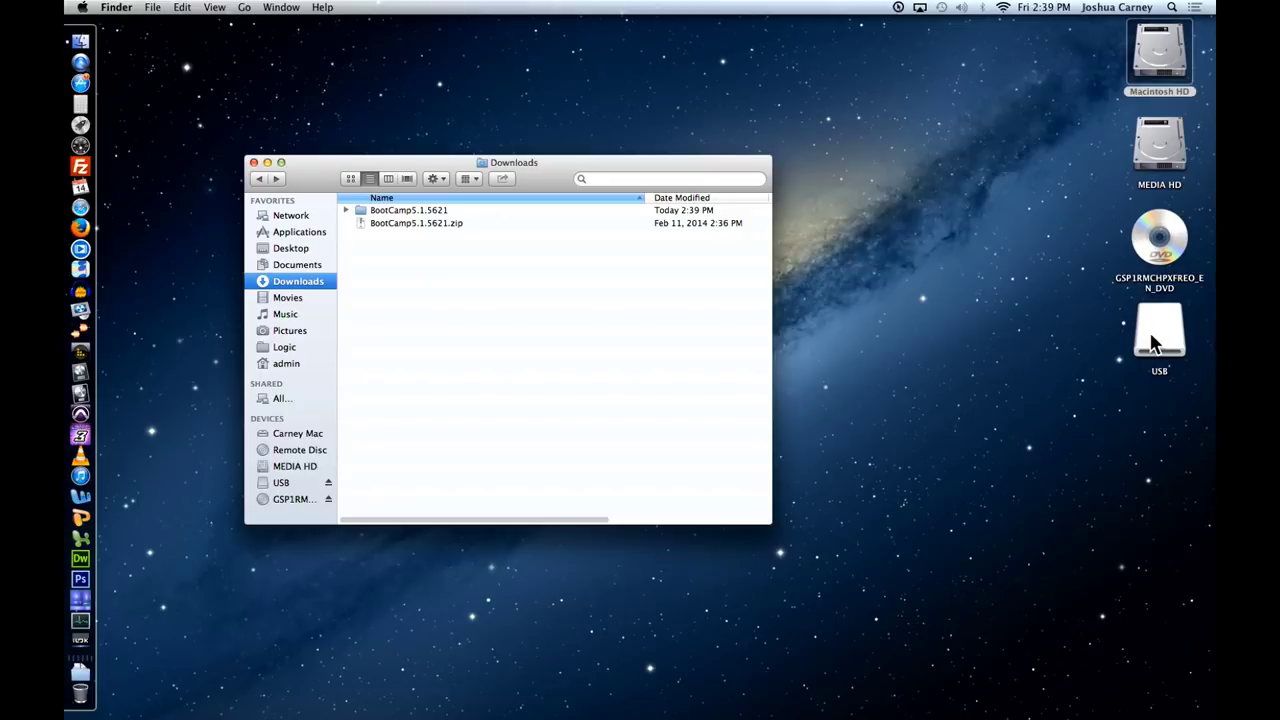
double_click(1152, 343)
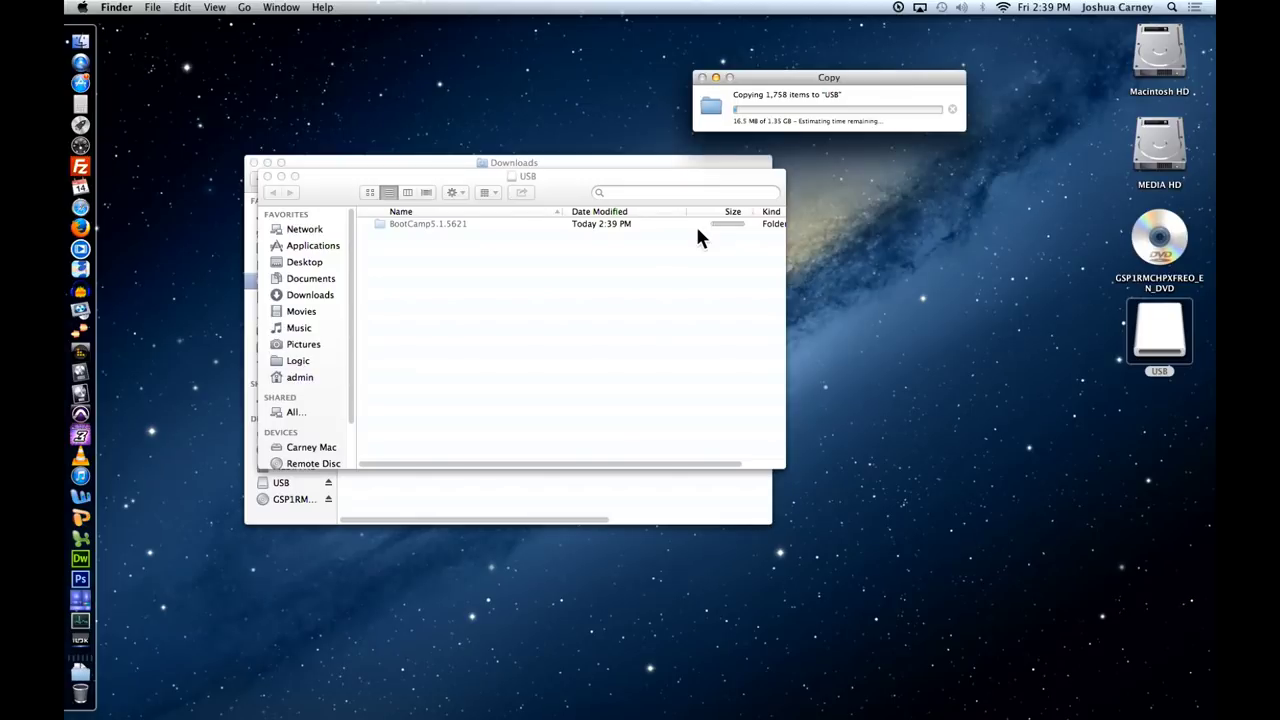
drag(833, 80, 577, 305)
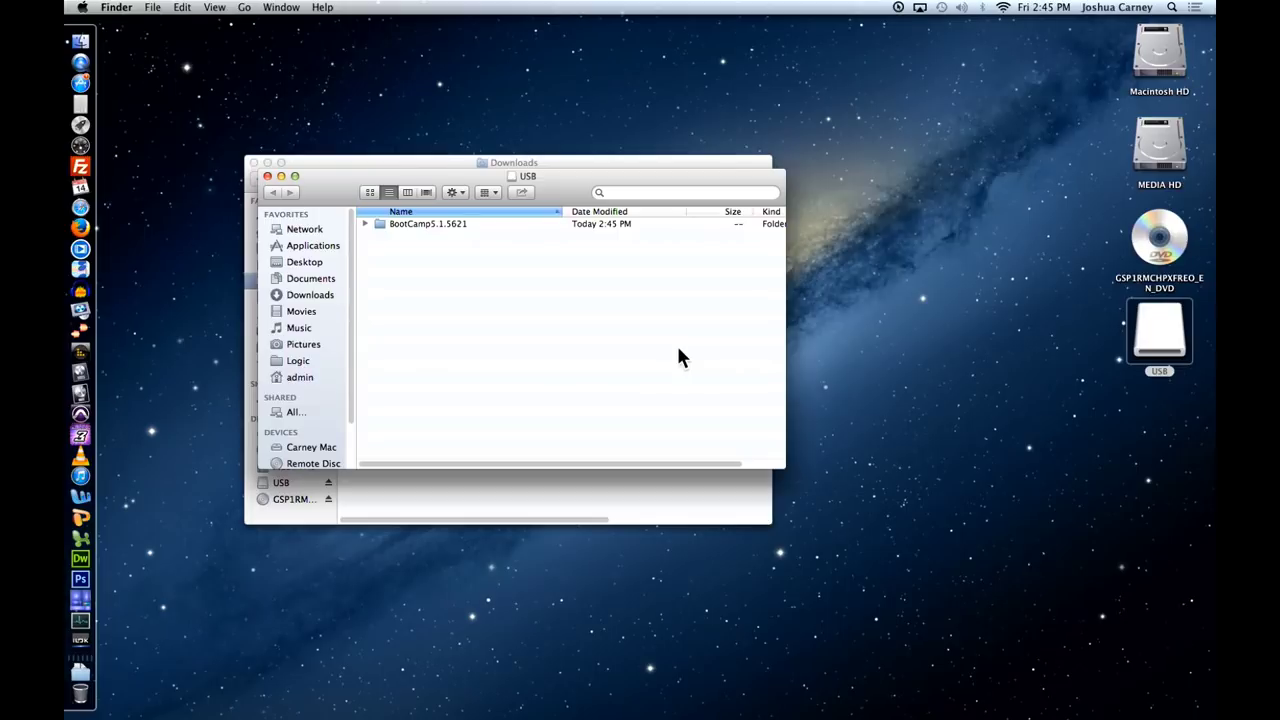
click(266, 175)
click(255, 162)
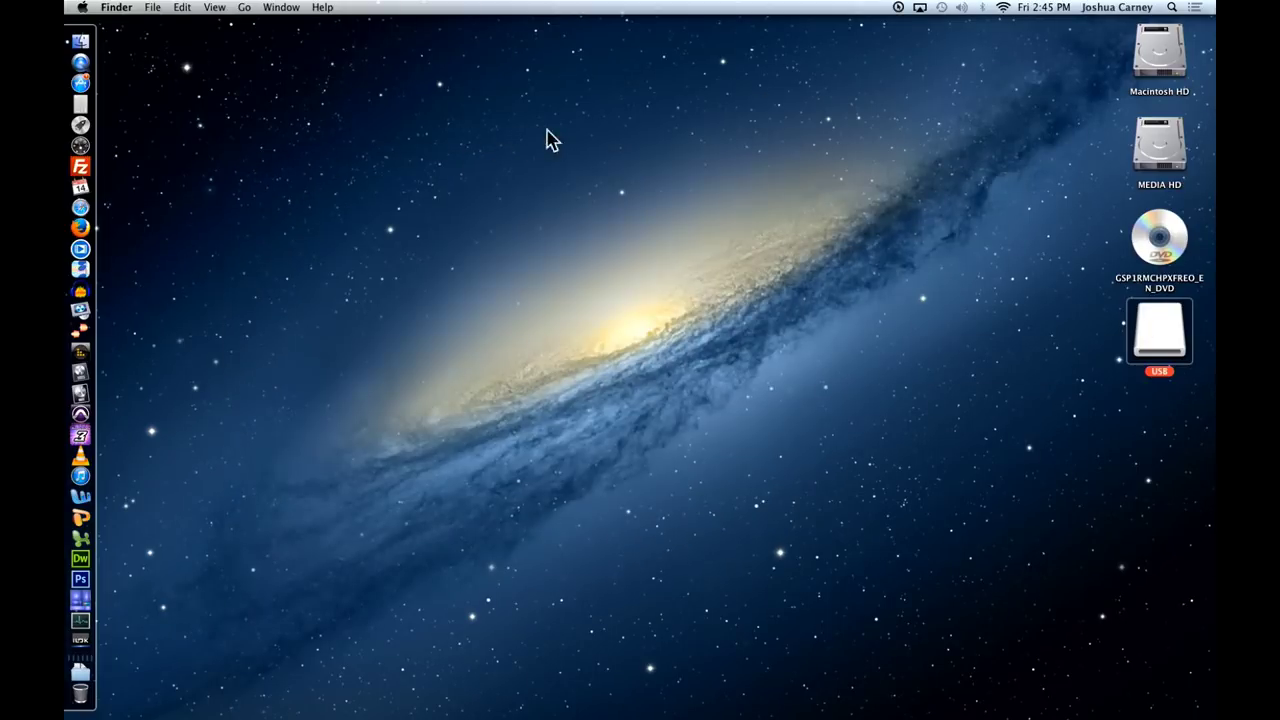
Open Boot Camp Assistant and proceed with only the task to install or remove Windows 7 or later version
click(1172, 8)
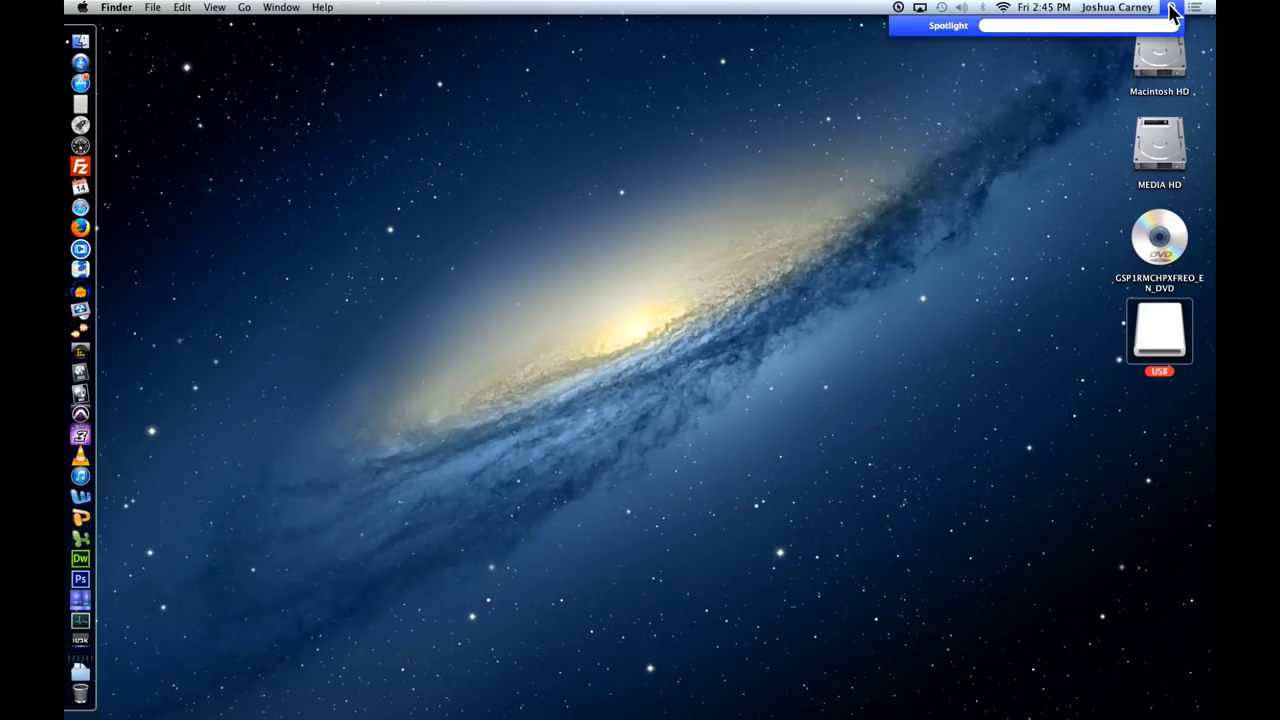
text(b)
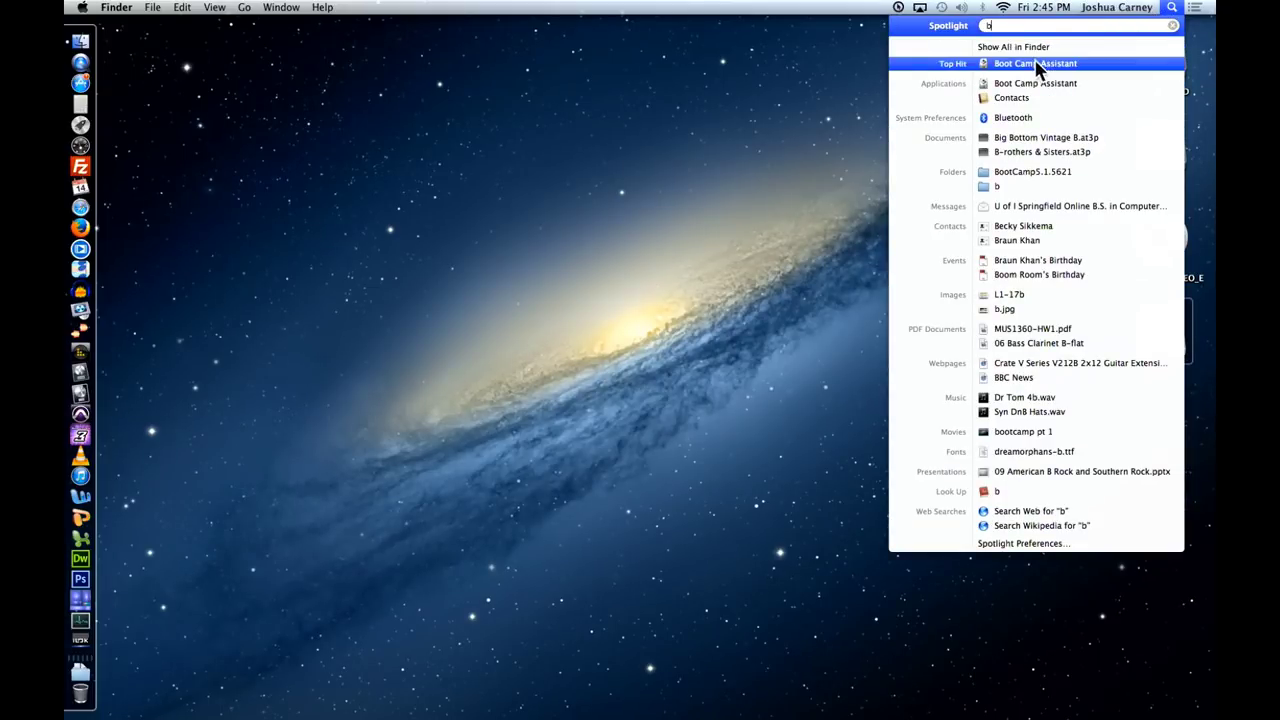
click(1010, 61)
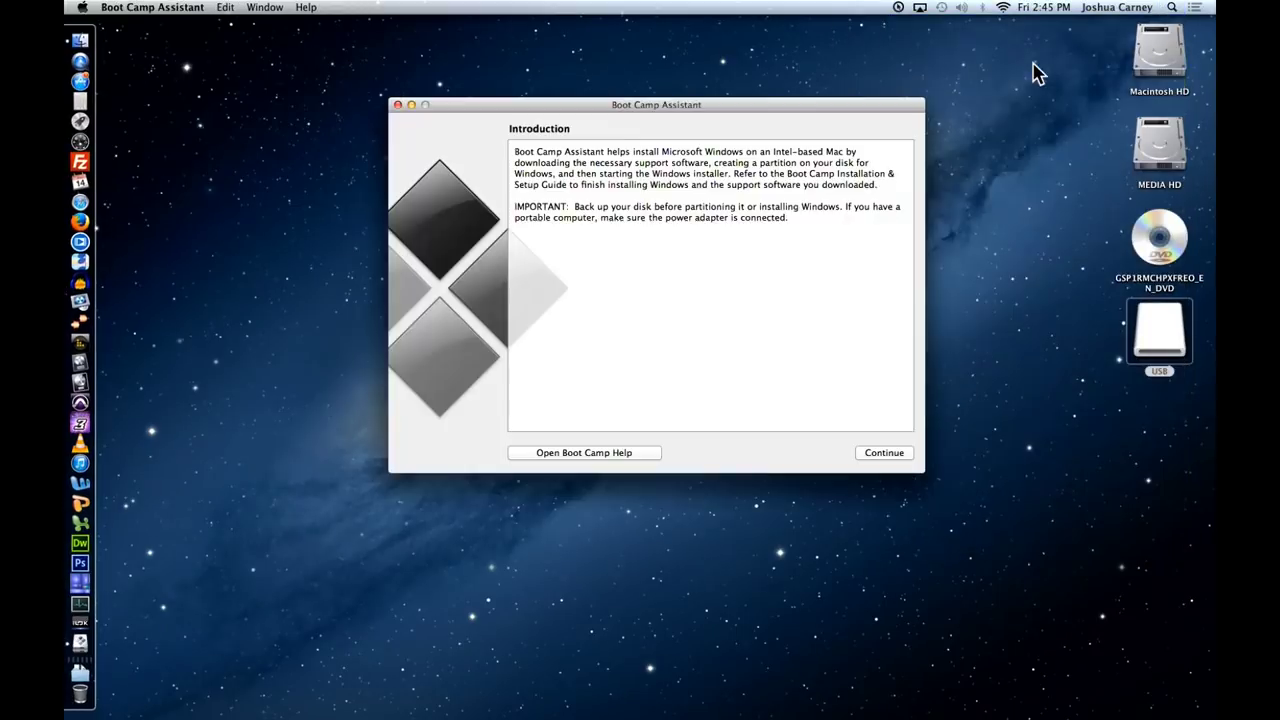
click(883, 453)
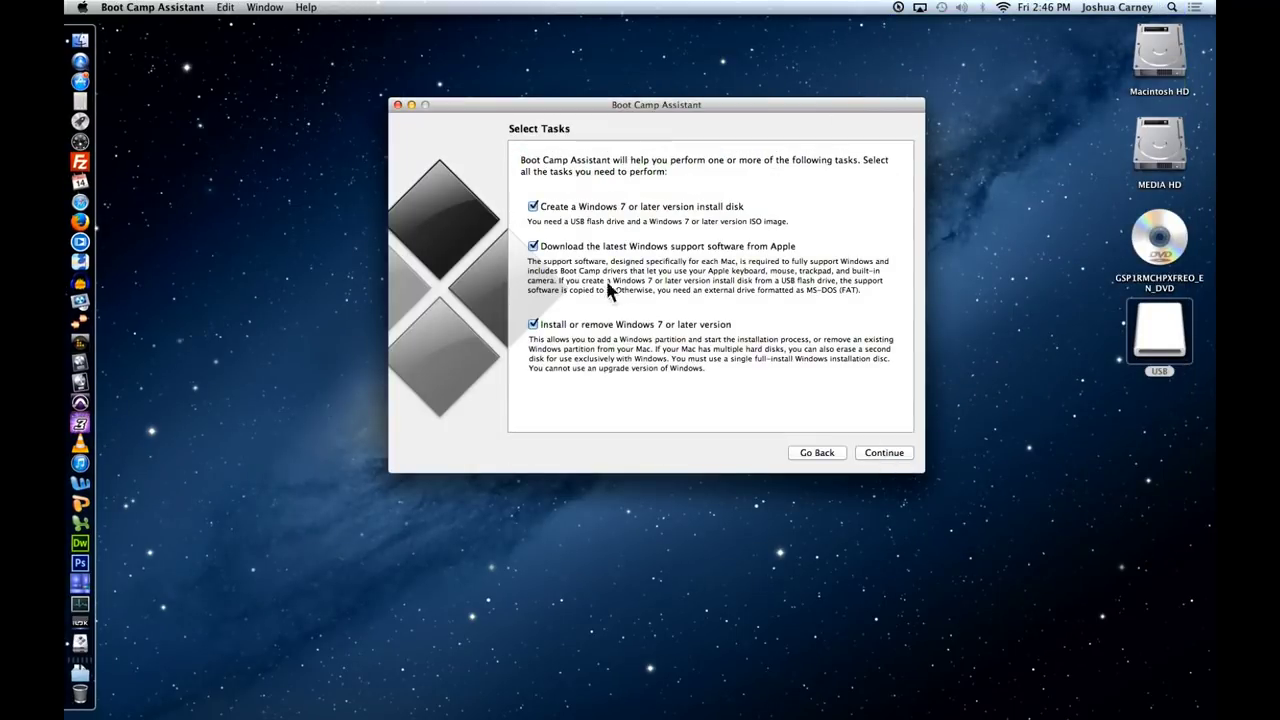
click(587, 208)
click(587, 248)
click(871, 453)
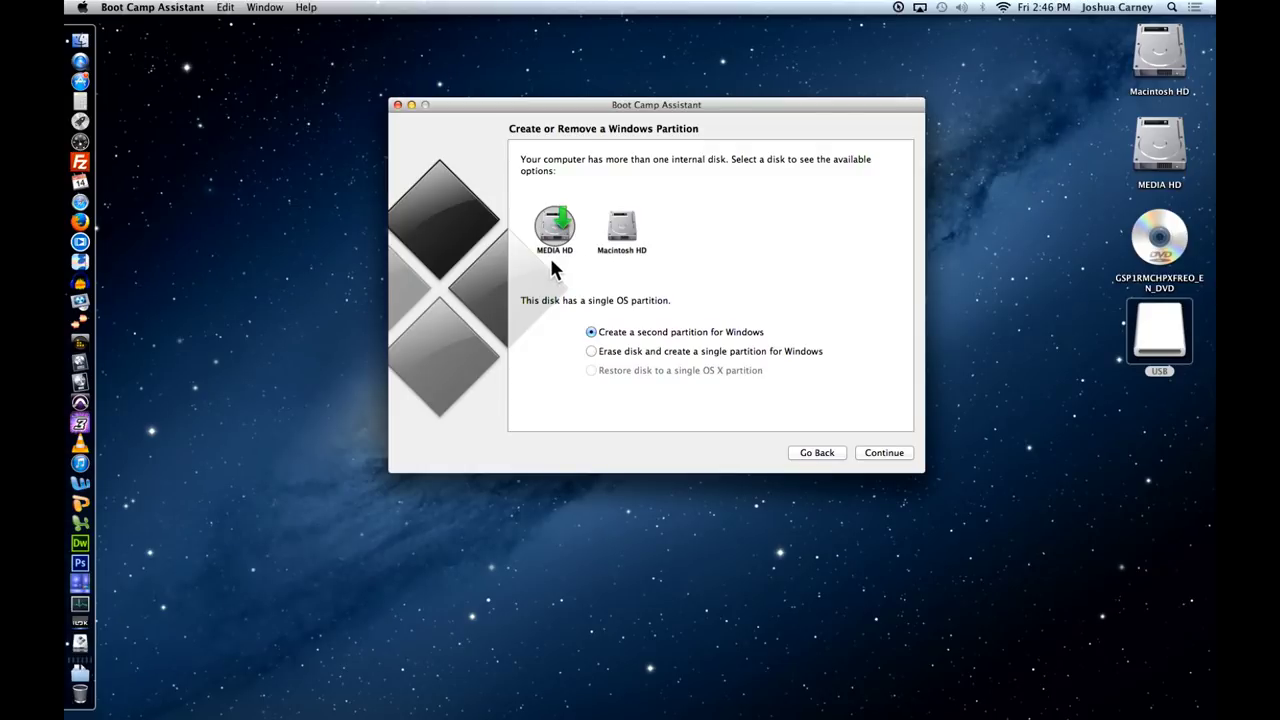
Create a second partition of 70 GB for Windows on Macintosh HD, allow the USB drive update and start the installation
click(622, 235)
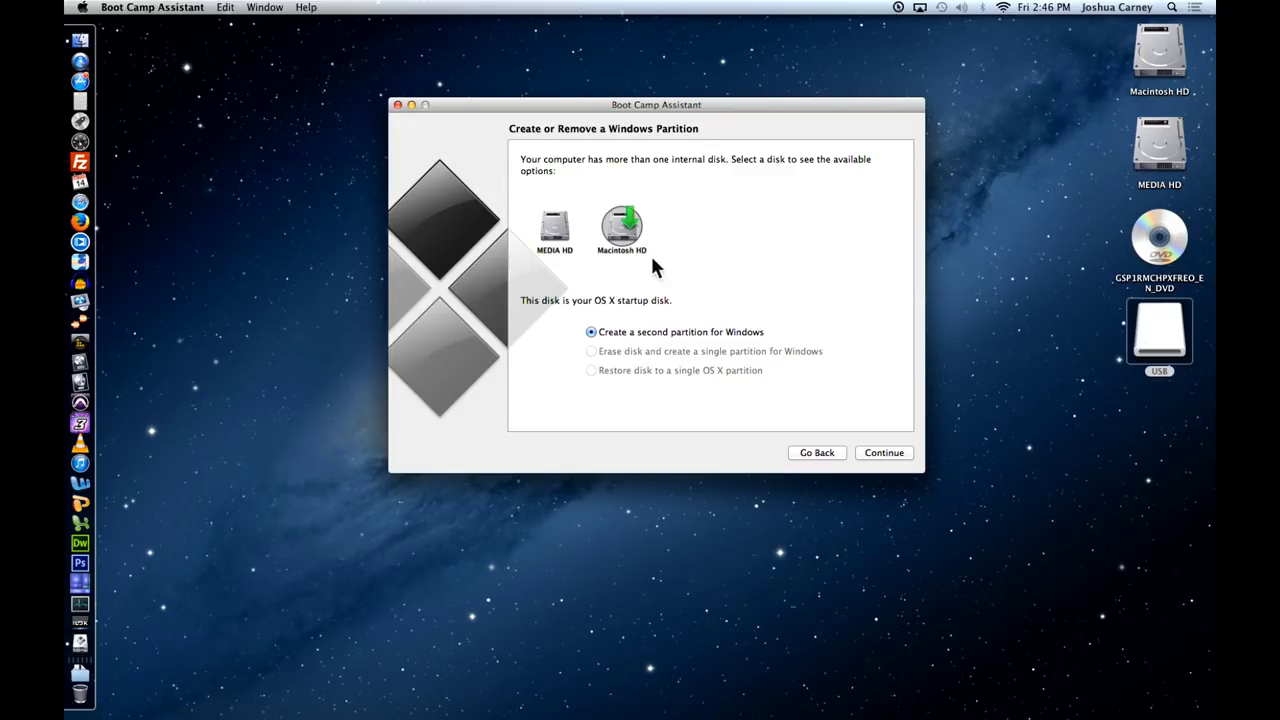
click(884, 453)
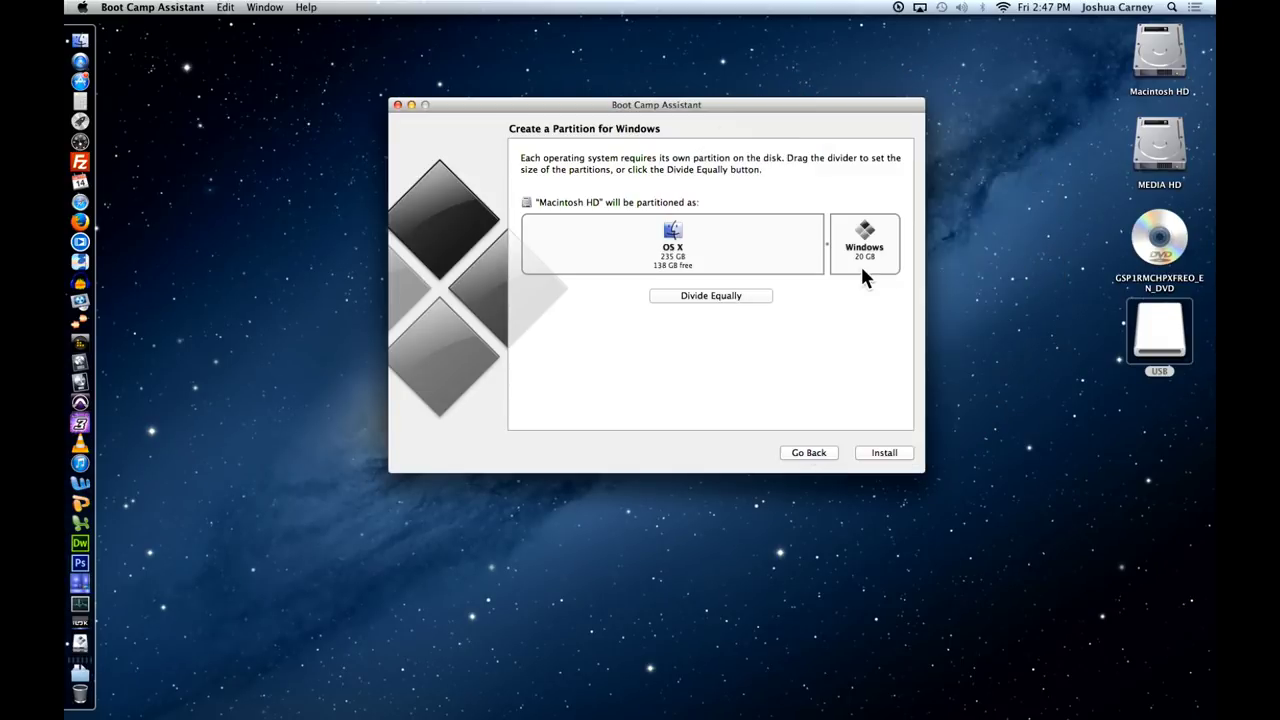
drag(826, 249, 774, 266)
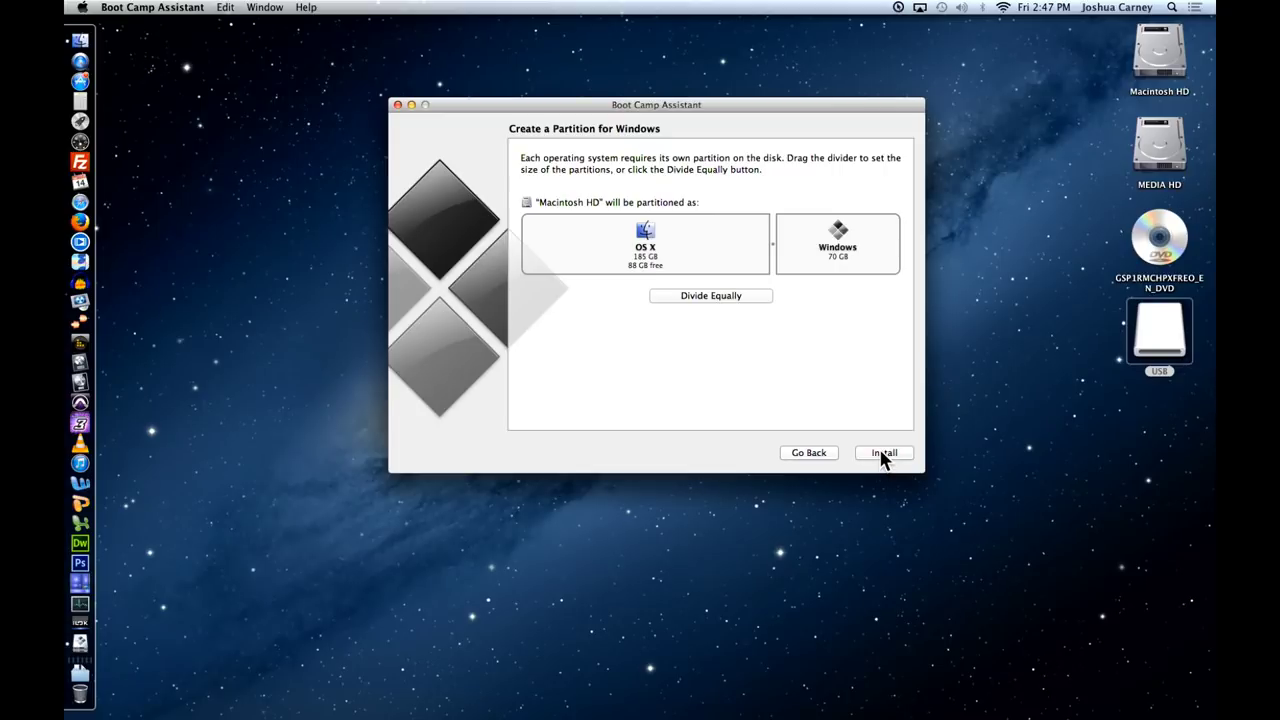
click(882, 455)
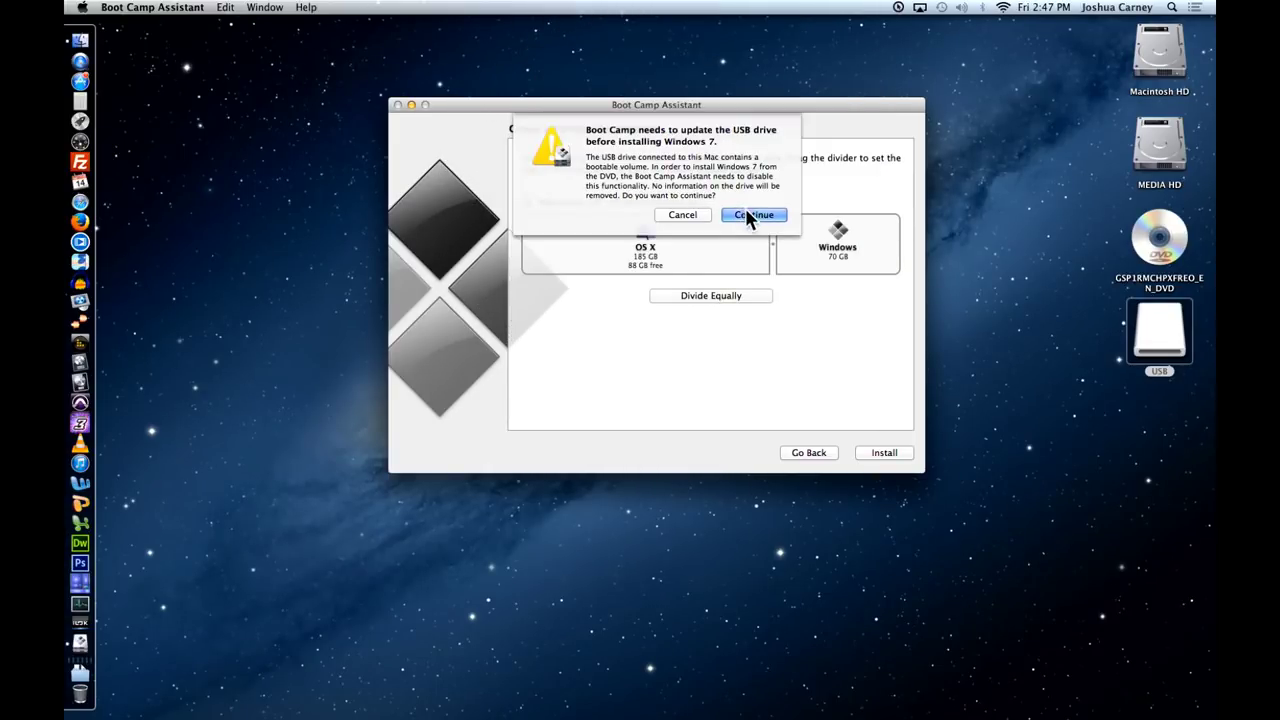
click(752, 216)
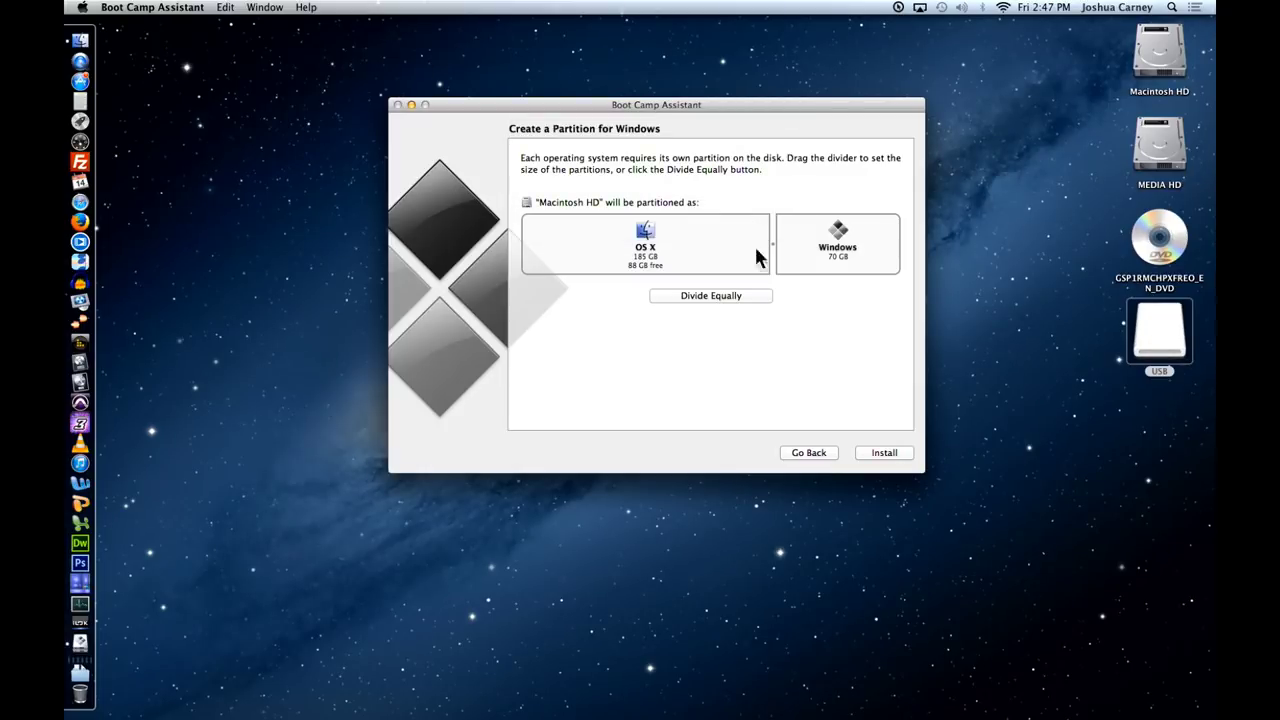
click(888, 451)
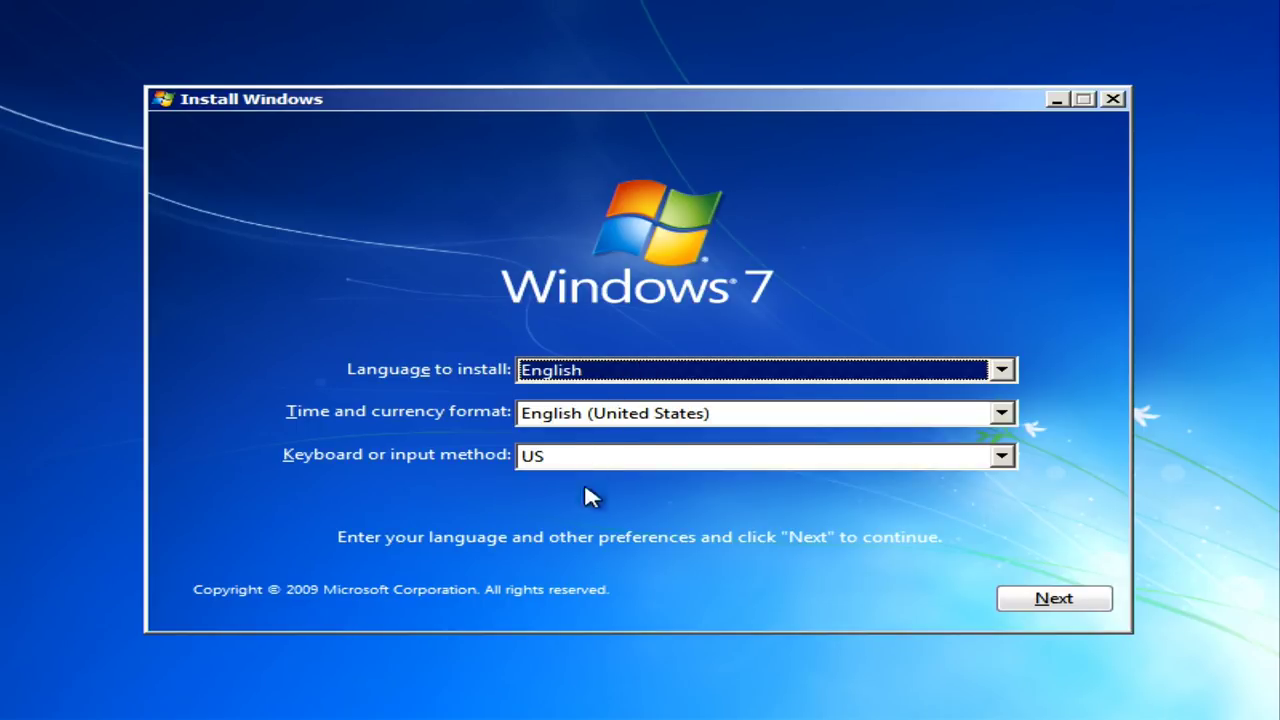
Start Windows 7 setup with the default language settings, accept the license terms and choose the Custom (advanced) installation
click(1056, 603)
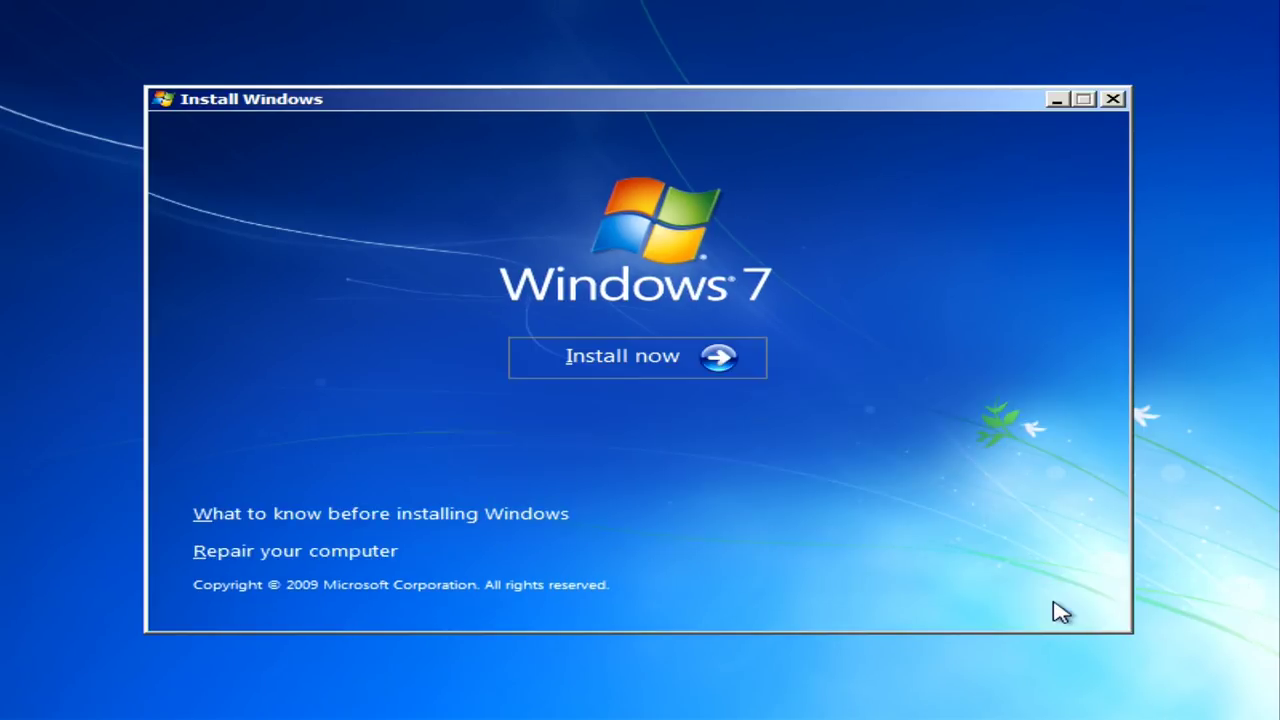
click(637, 362)
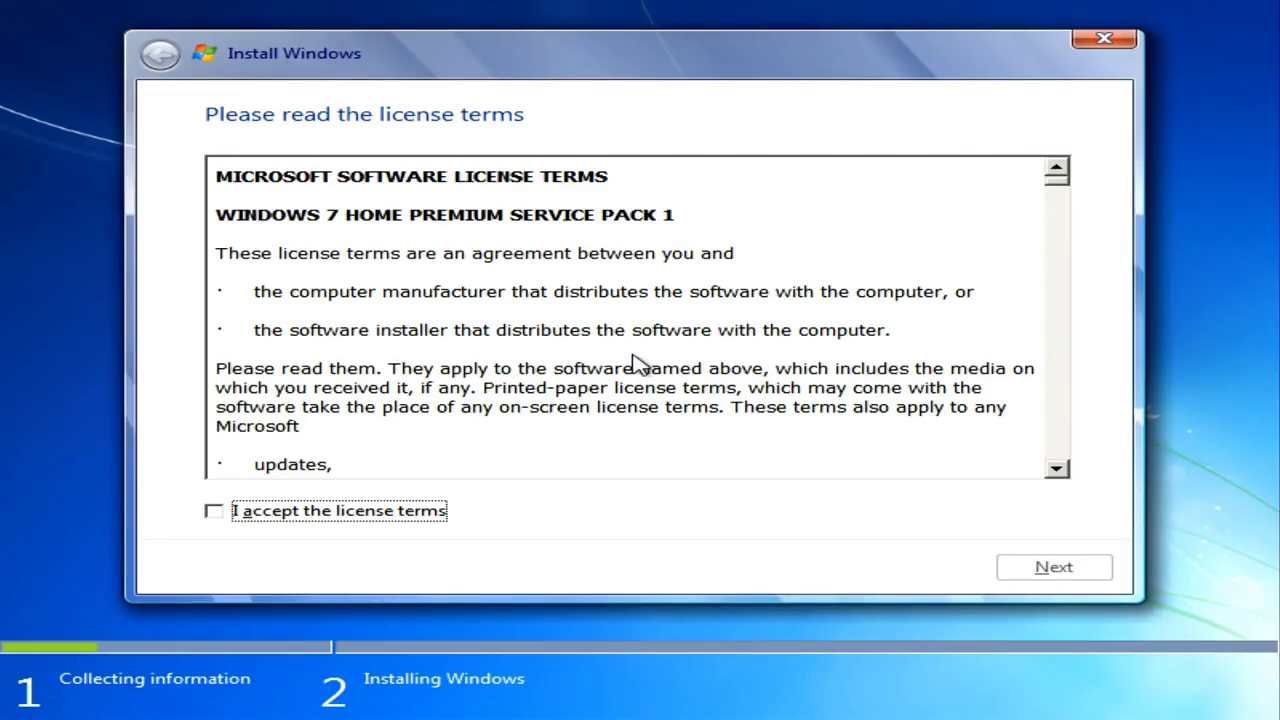
click(294, 514)
click(1022, 572)
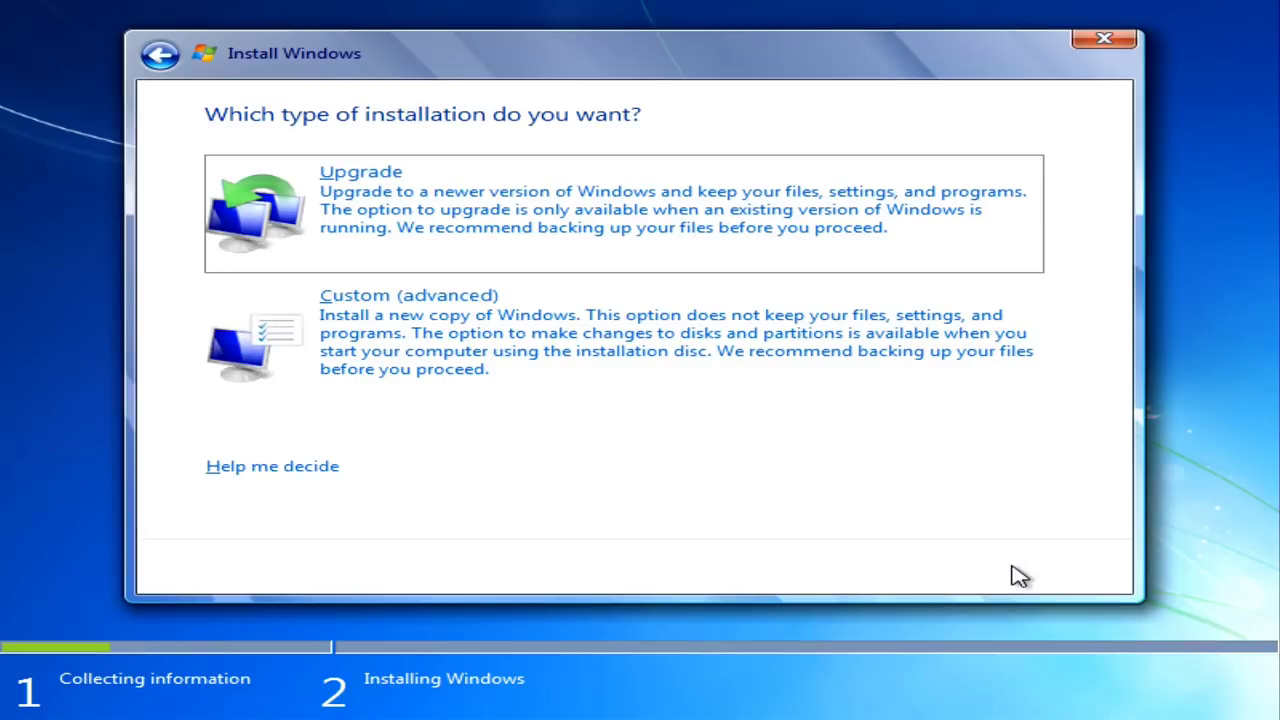
click(417, 341)
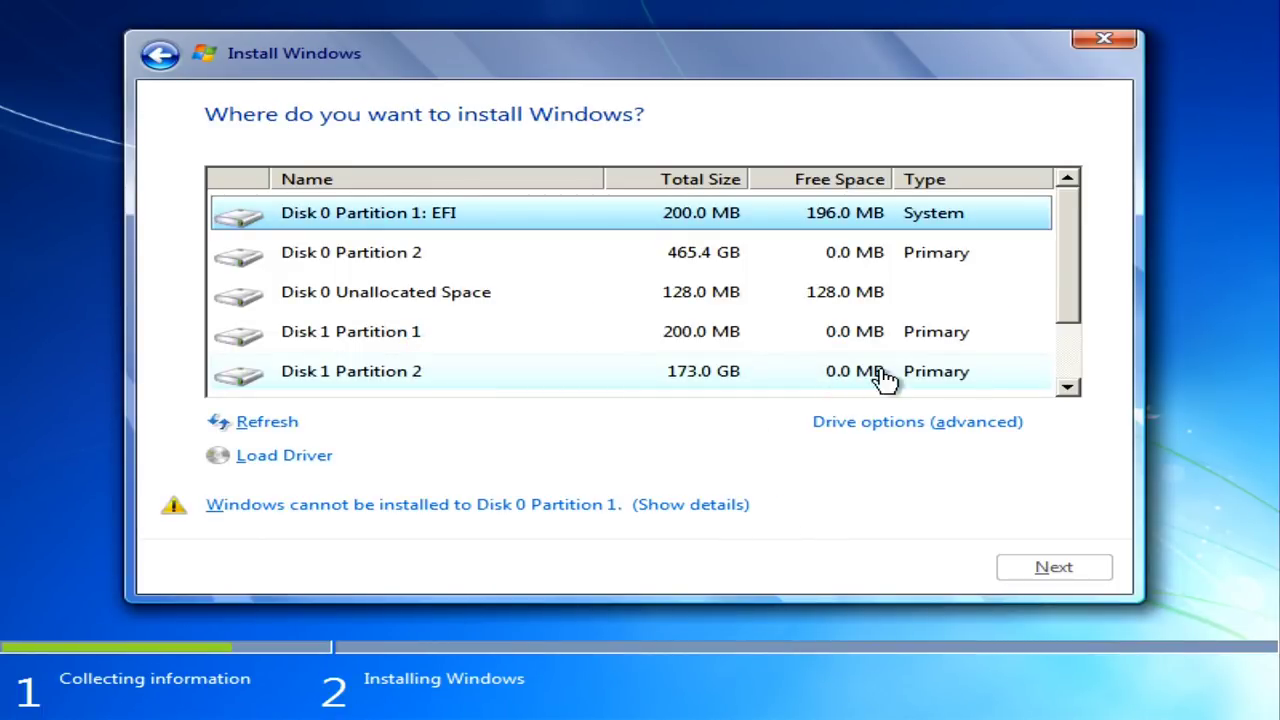
Select Disk 1 Partition 3: BOOTCAMP as the install location and format it using the advanced drive options
scroll(925, 298, down, 1)
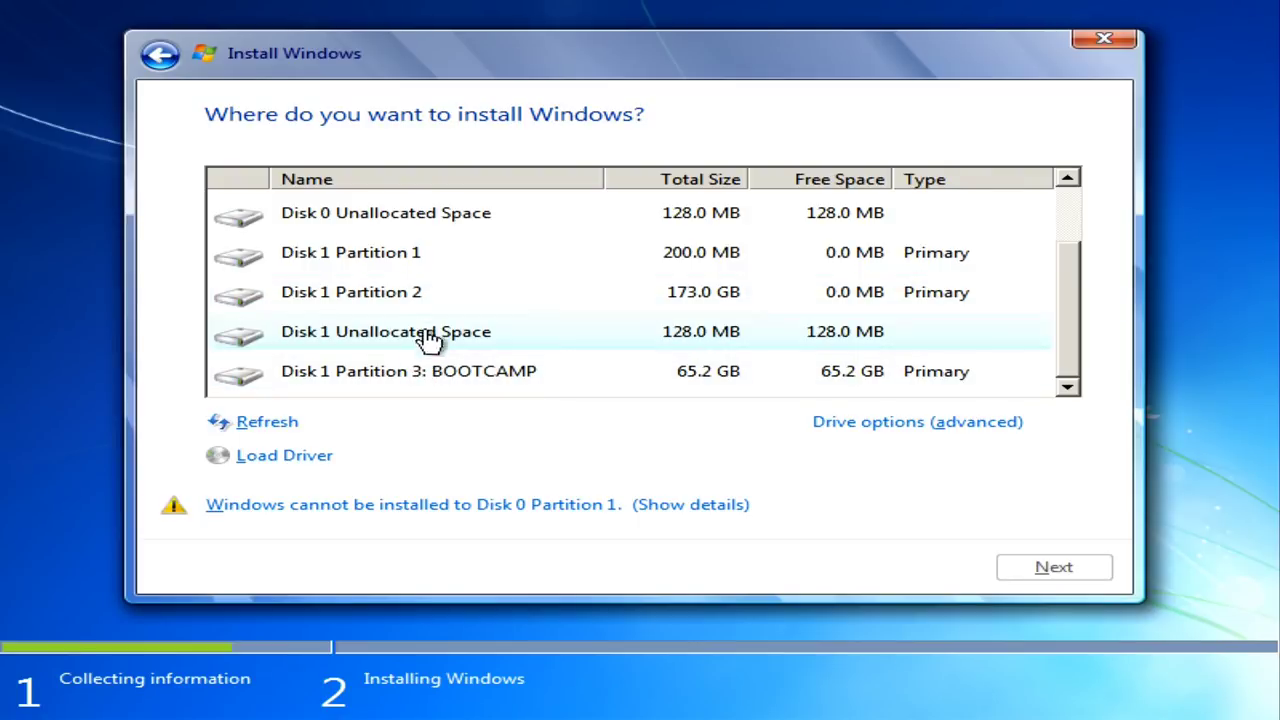
scroll(445, 292, up, 1)
scroll(665, 265, down, 1)
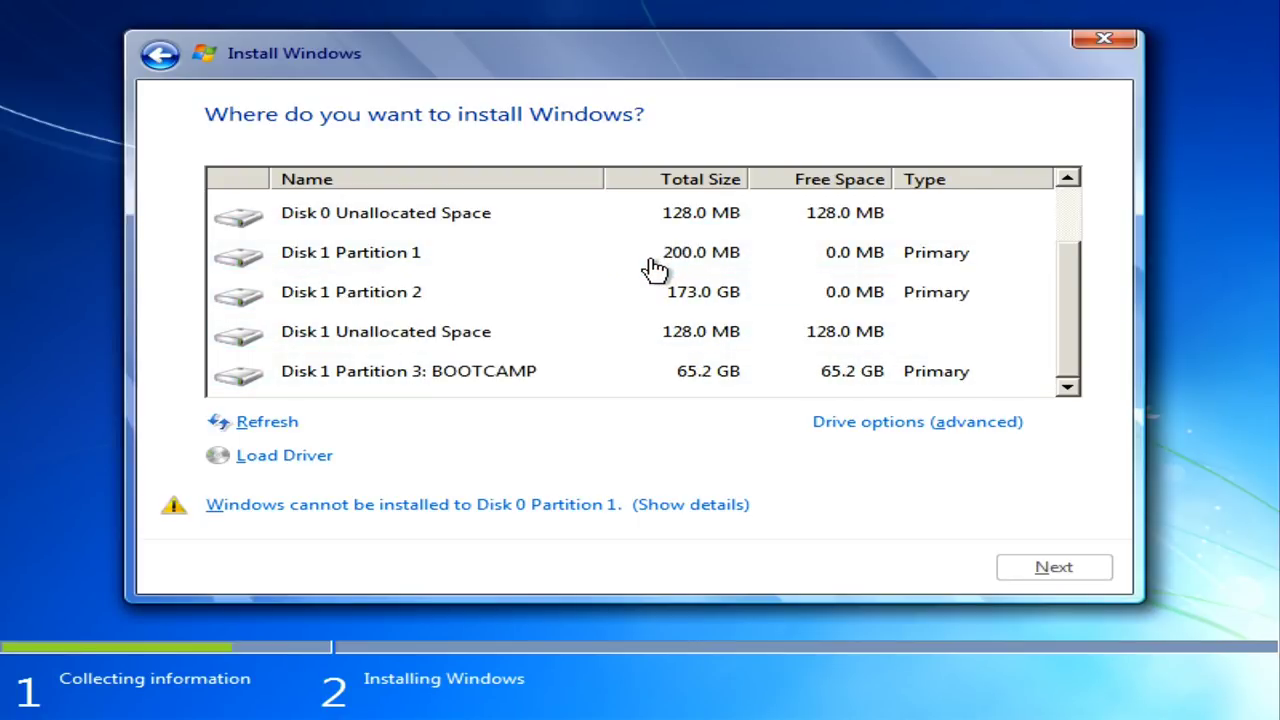
click(429, 336)
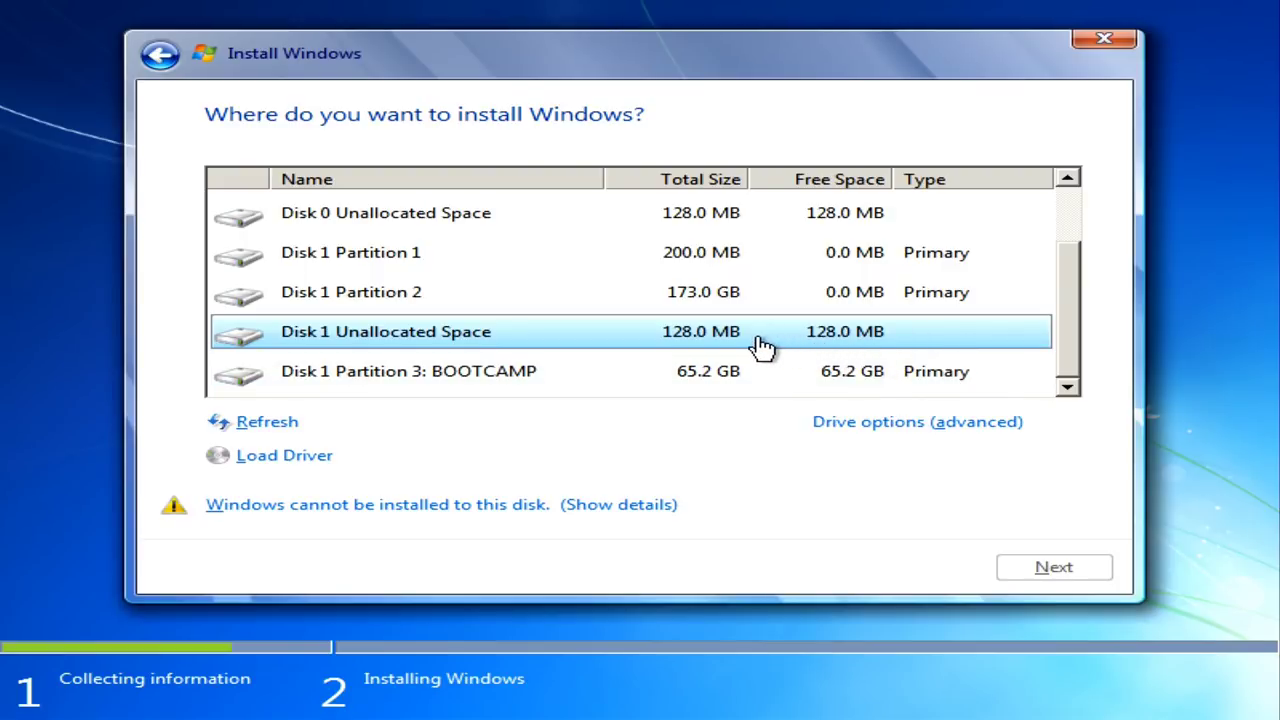
click(545, 294)
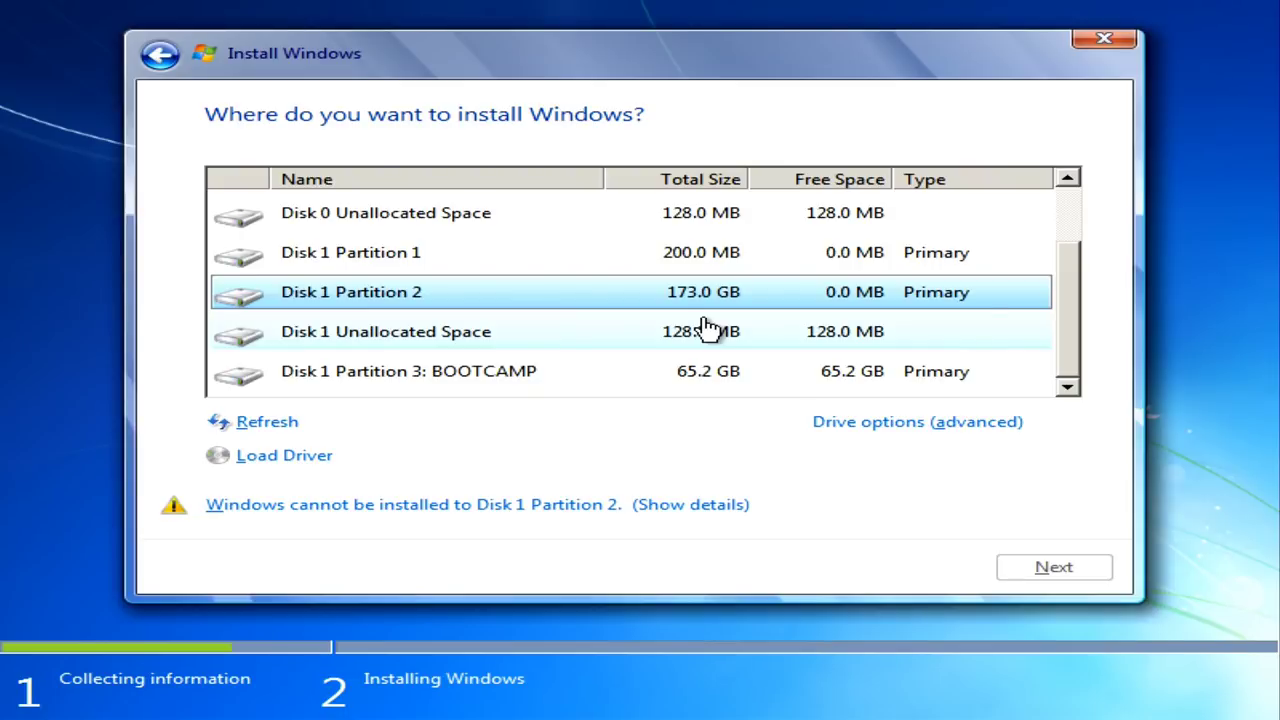
click(487, 381)
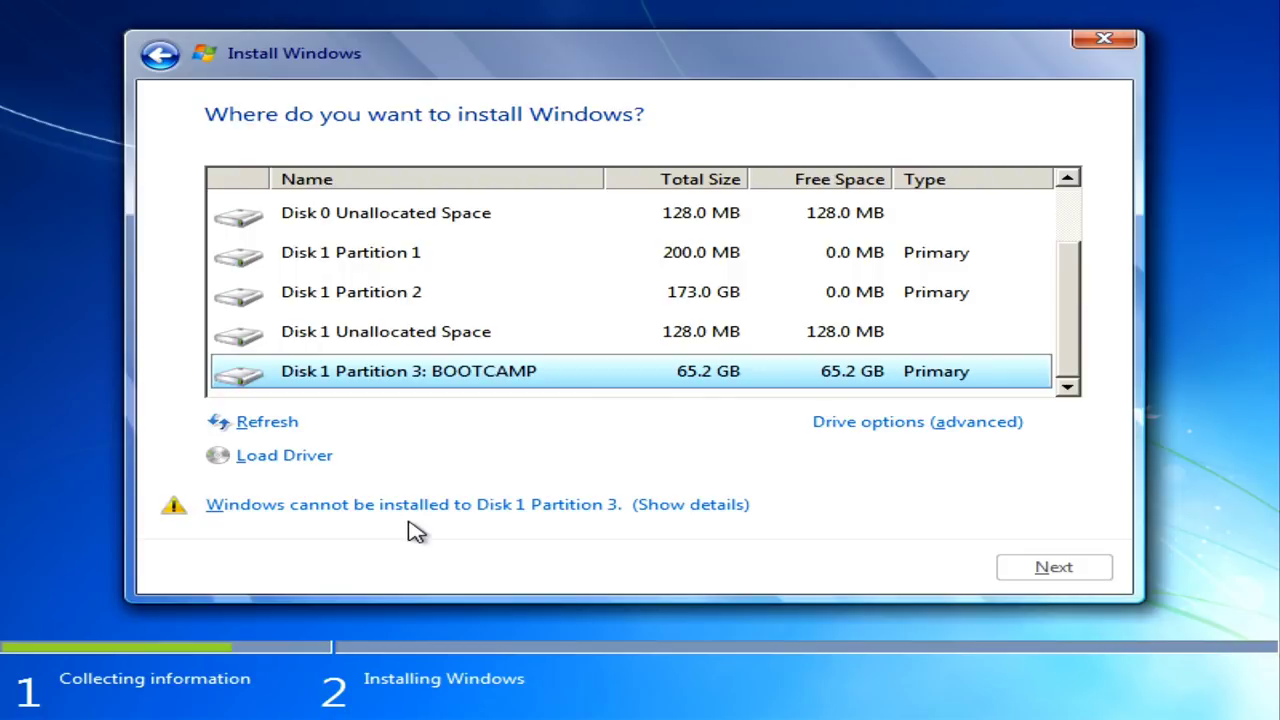
click(903, 430)
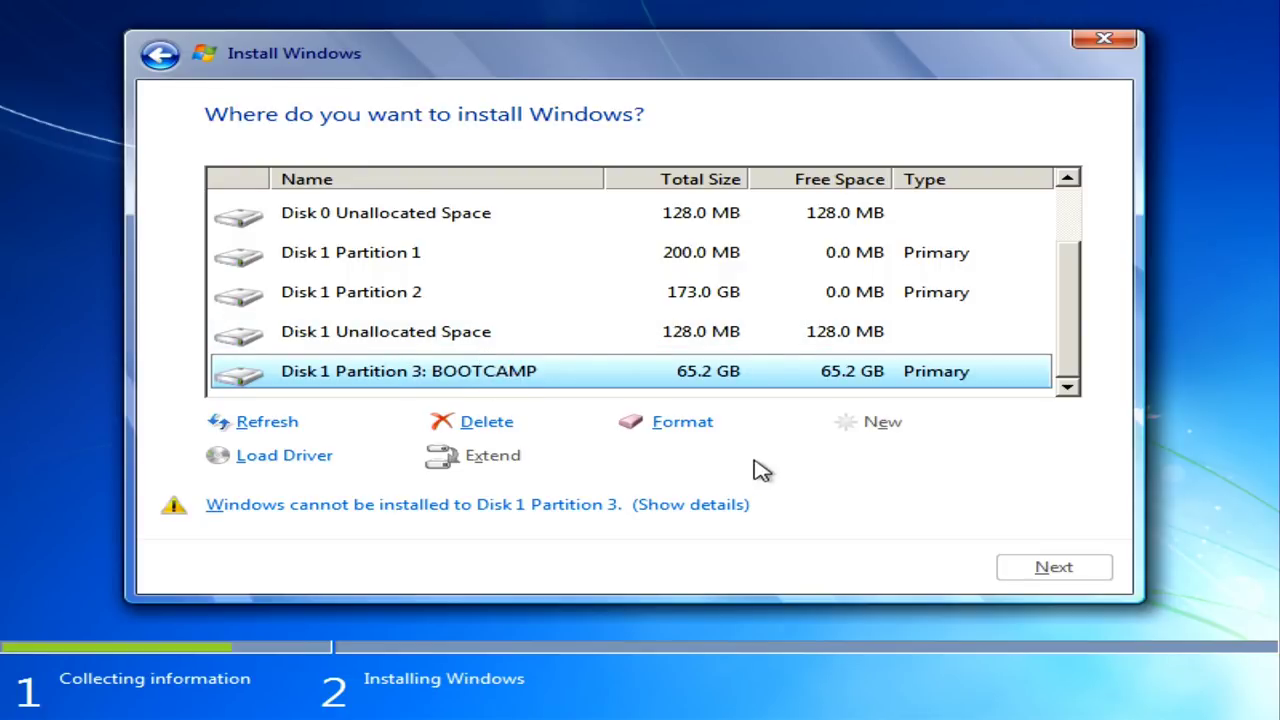
click(680, 424)
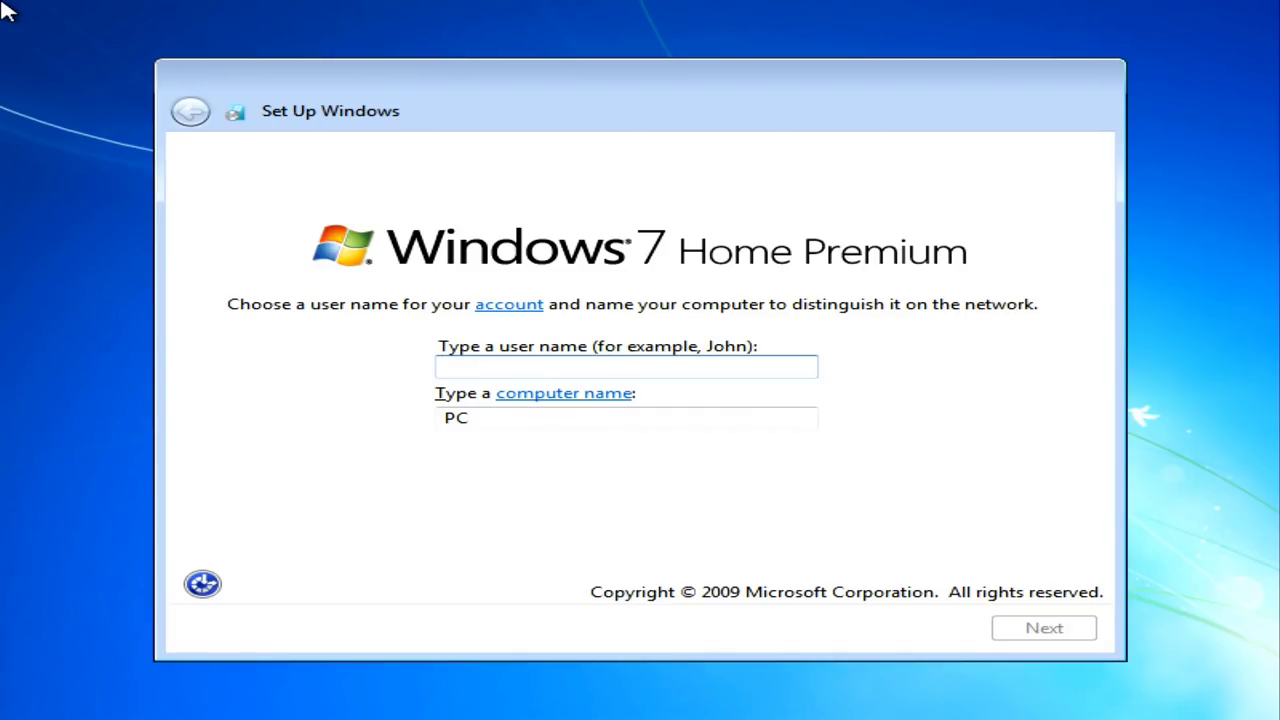
Set up the Windows account with the owner's user name, the account password entered twice and the password hint "guitar"
text(Carney)
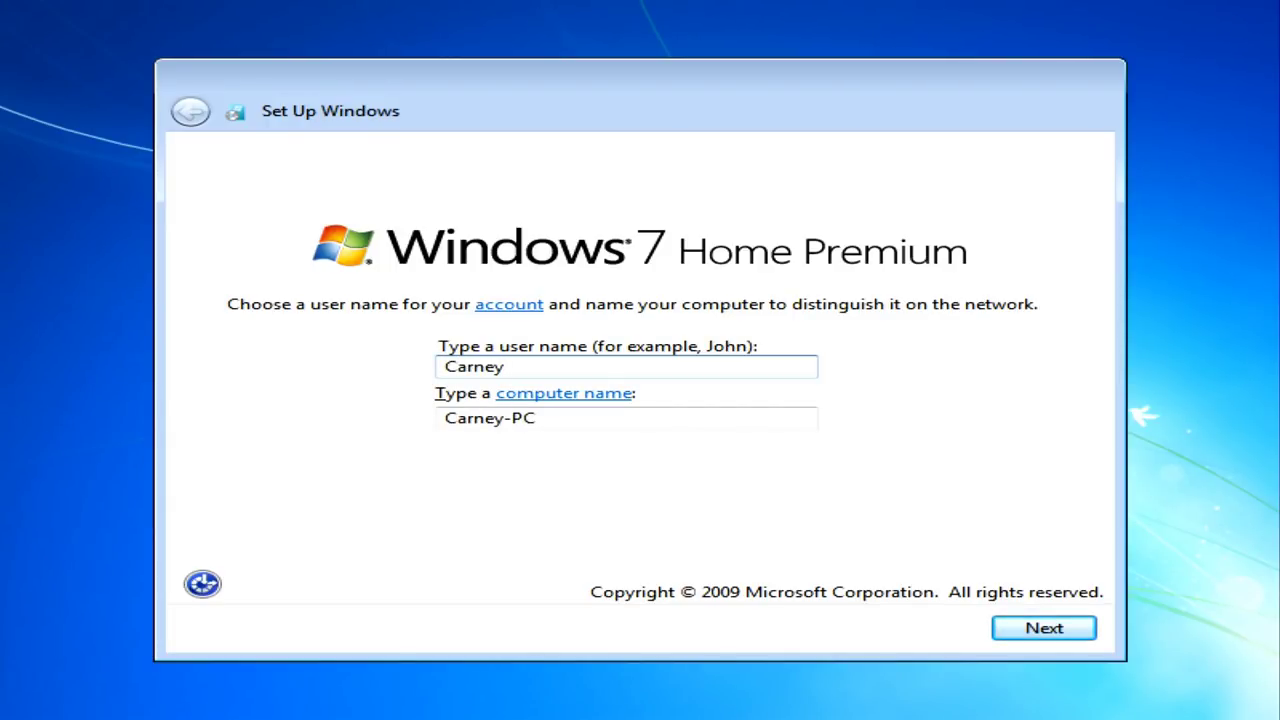
click(1068, 632)
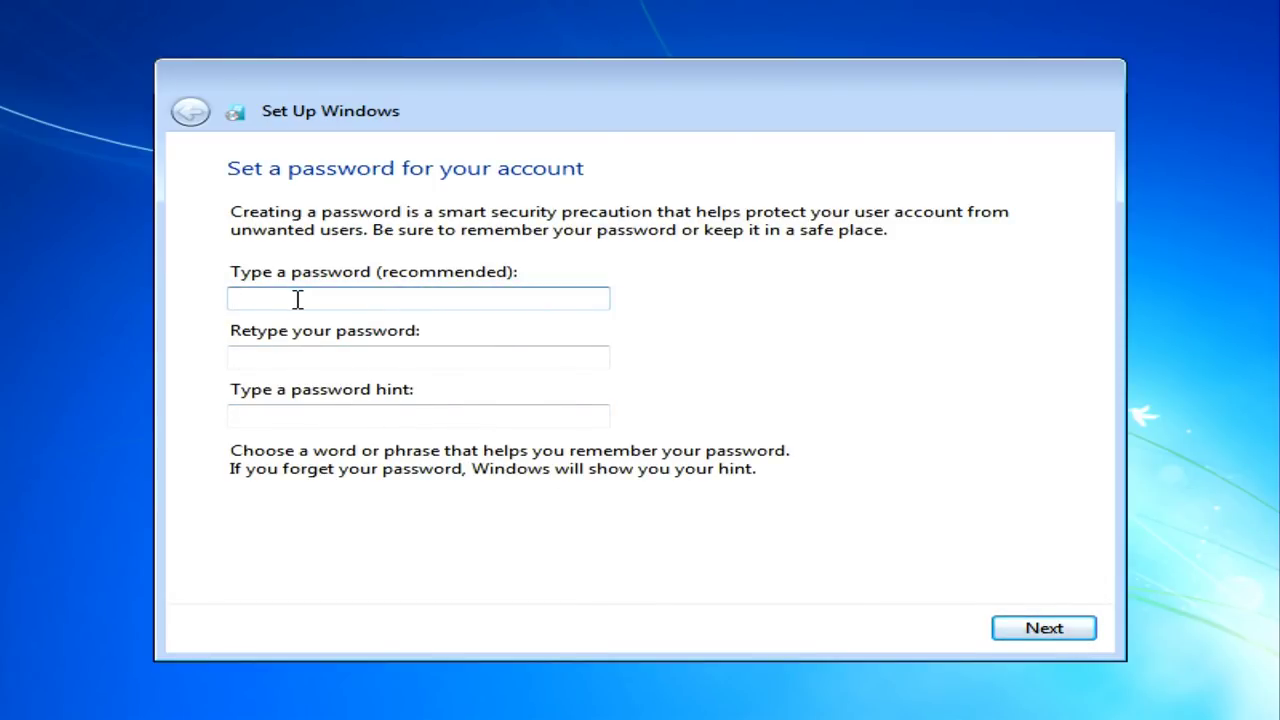
text(passwor)
key(Tab)
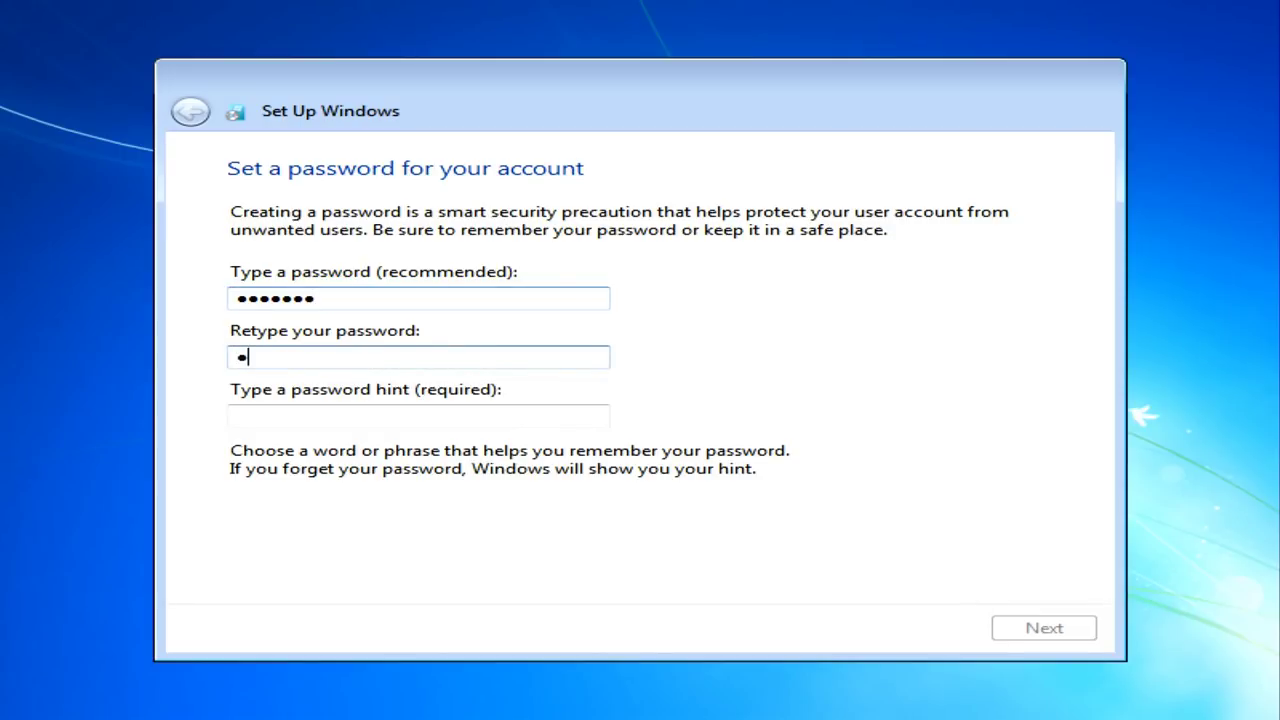
text(passwor)
click(477, 417)
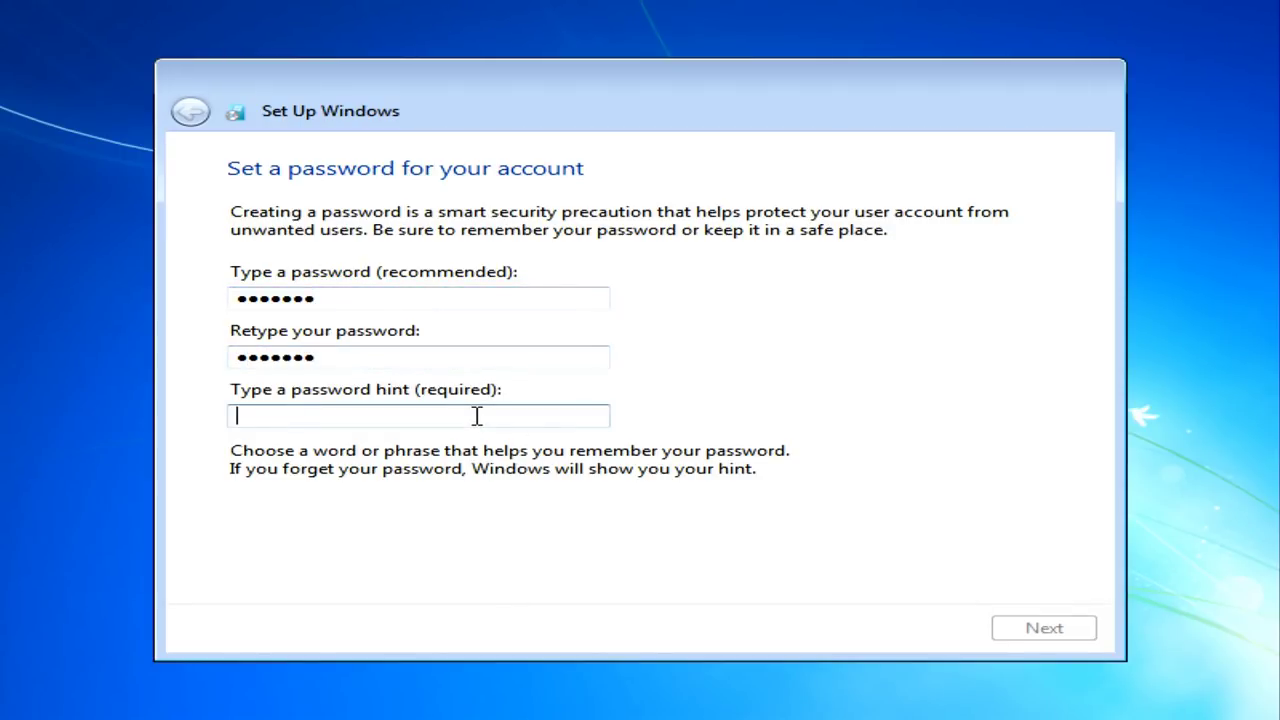
text(guitar)
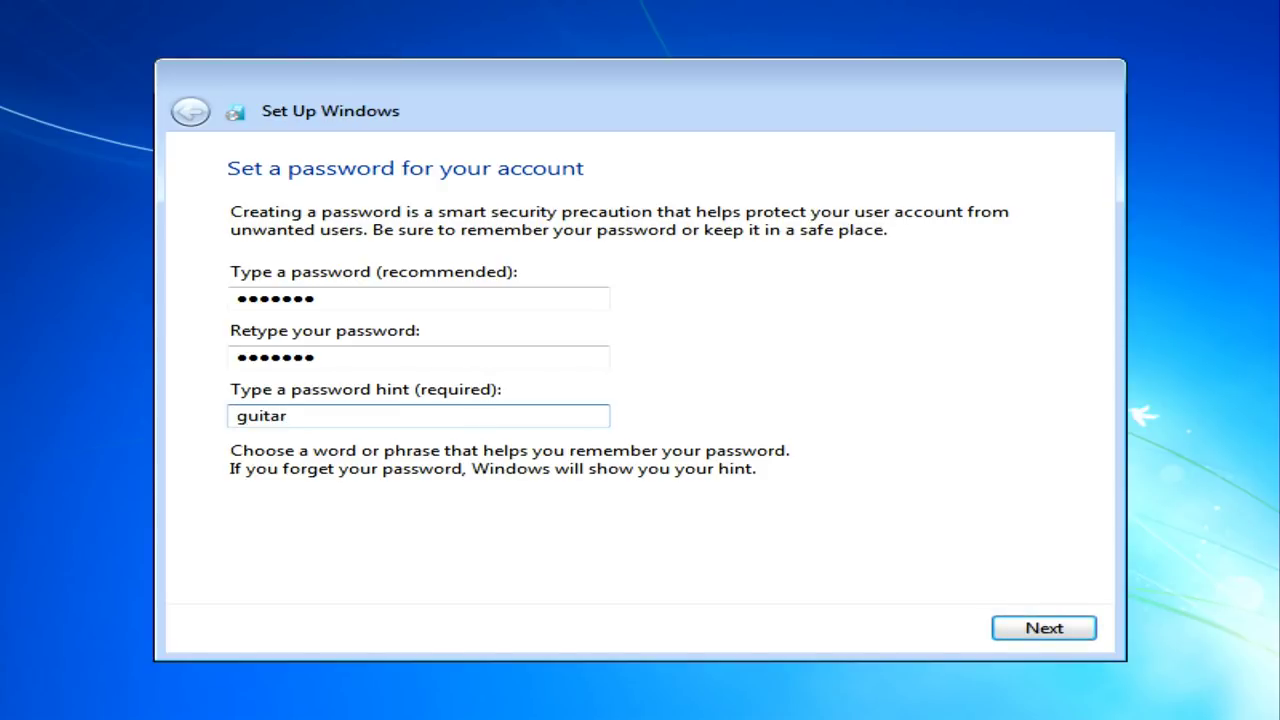
click(1045, 628)
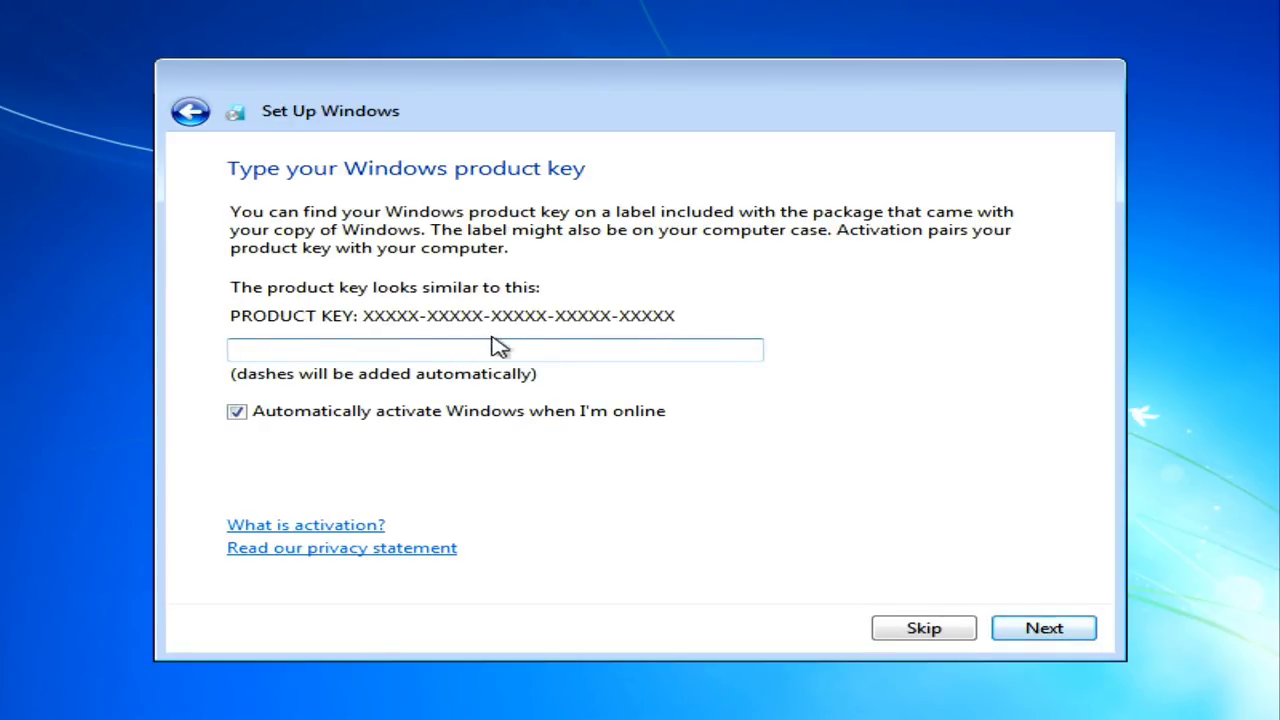
Turn off automatic Windows activation when online, enter the Windows product key and continue the setup
click(452, 411)
click(438, 357)
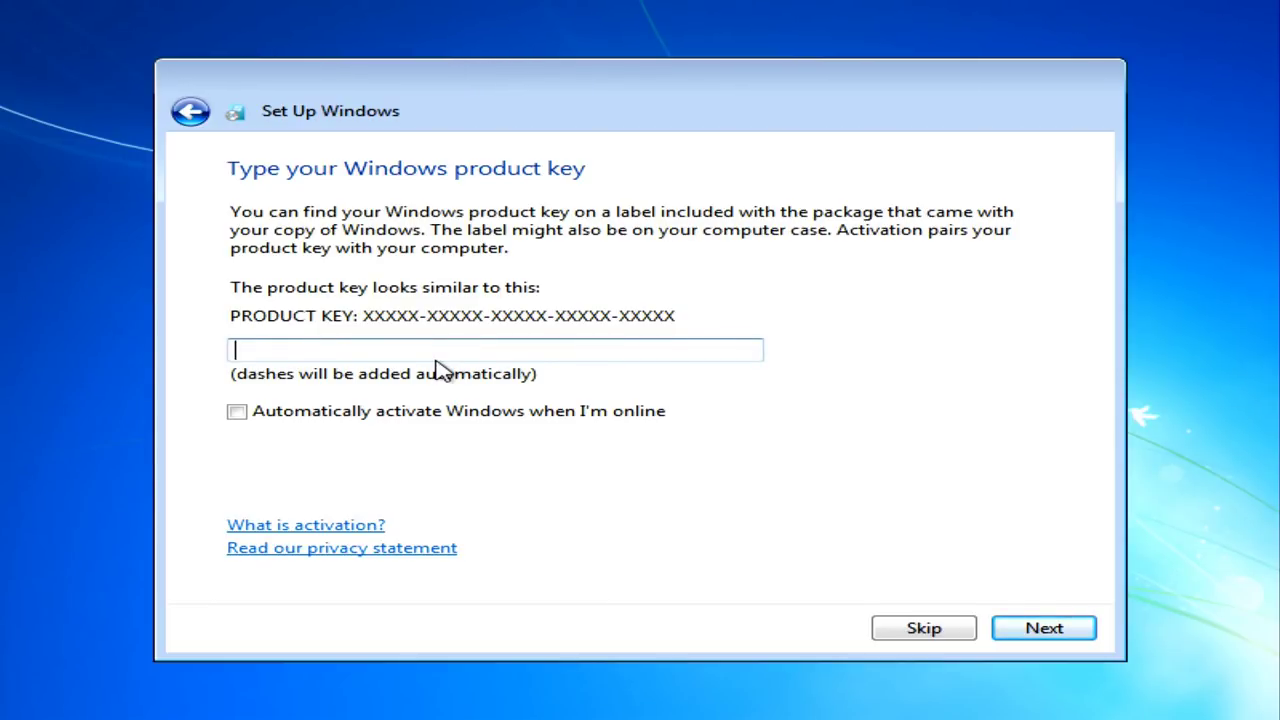
text(X)
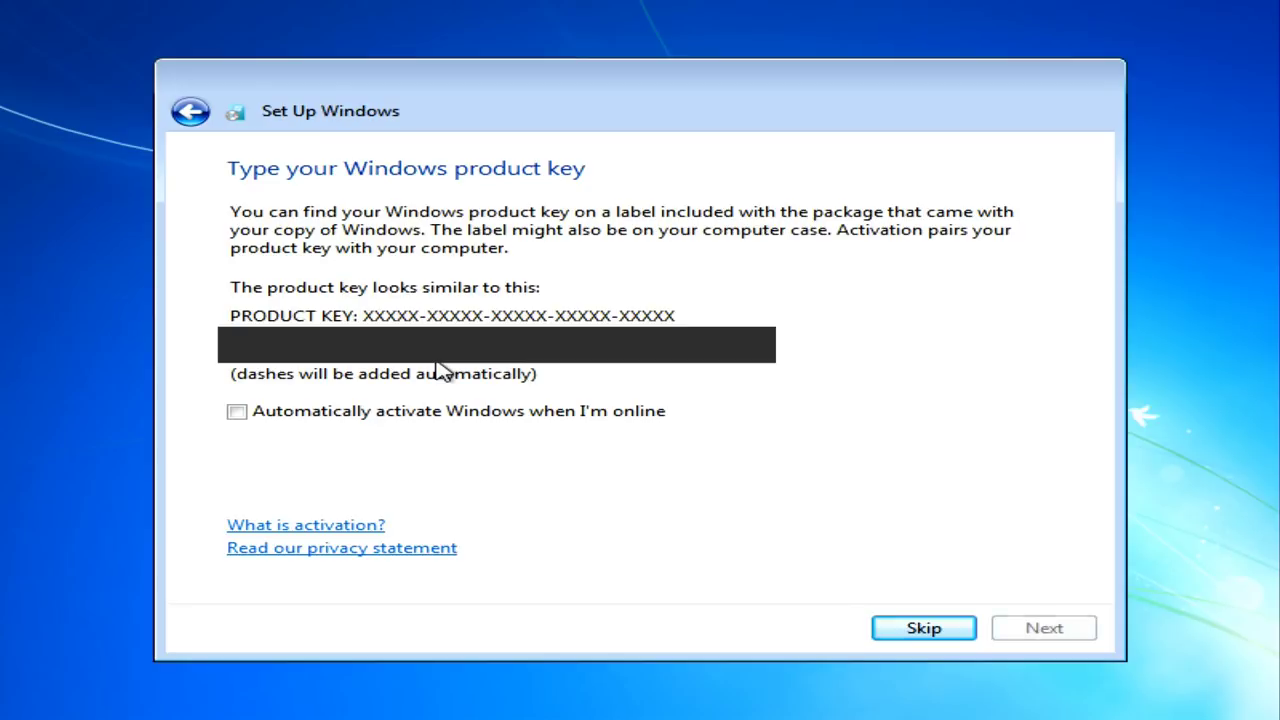
text(X)
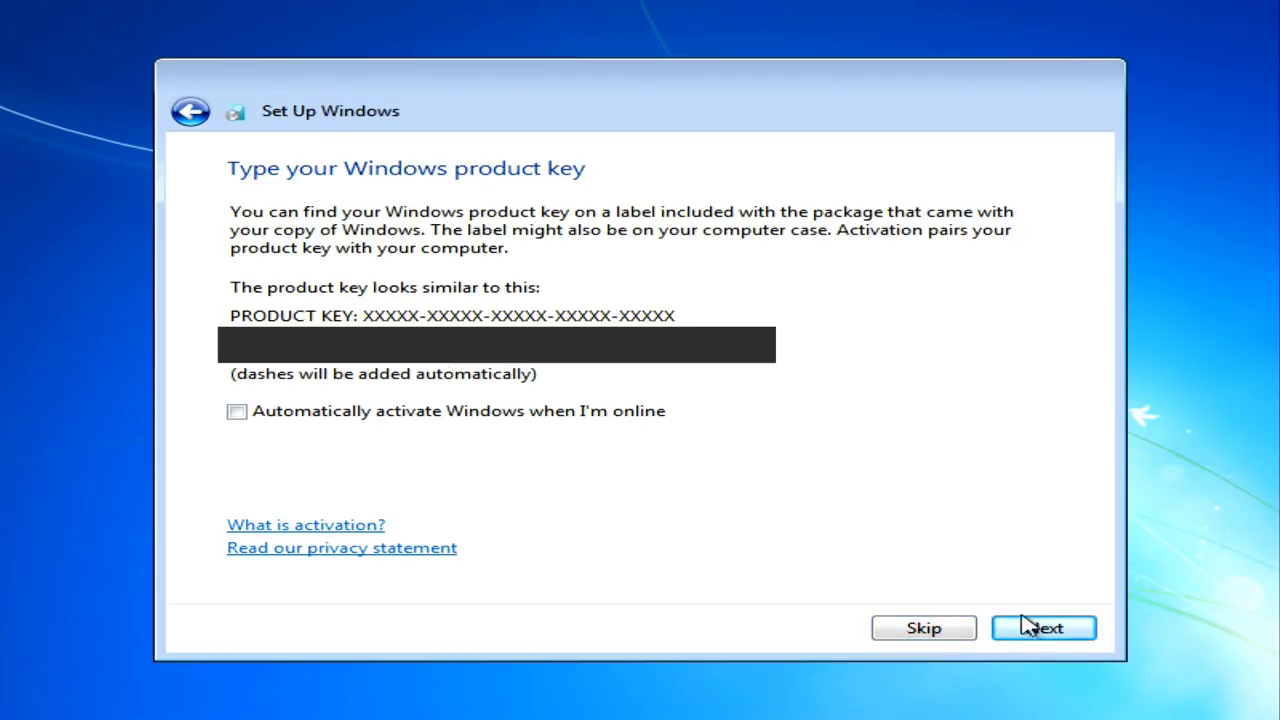
click(1043, 628)
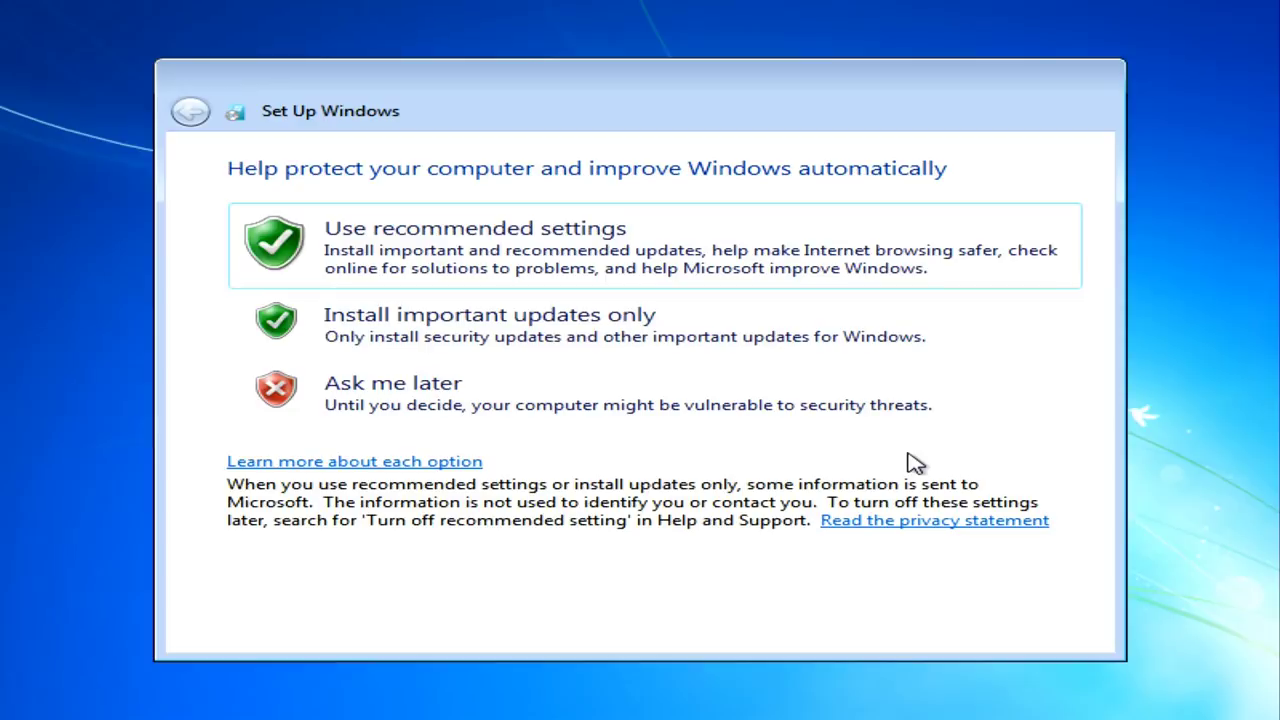
Choose to install important updates only, and set the time zone to Eastern Time (US & Canada) and the clock's hour to 3 PM
click(504, 344)
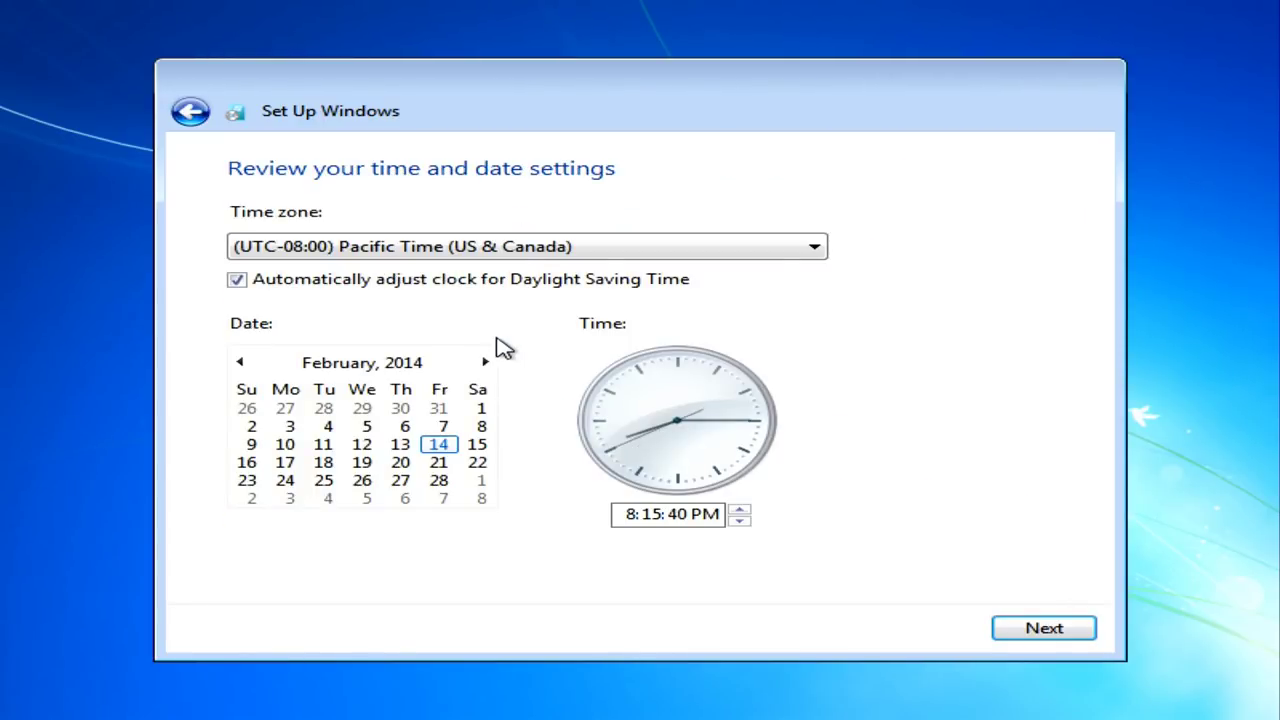
click(518, 254)
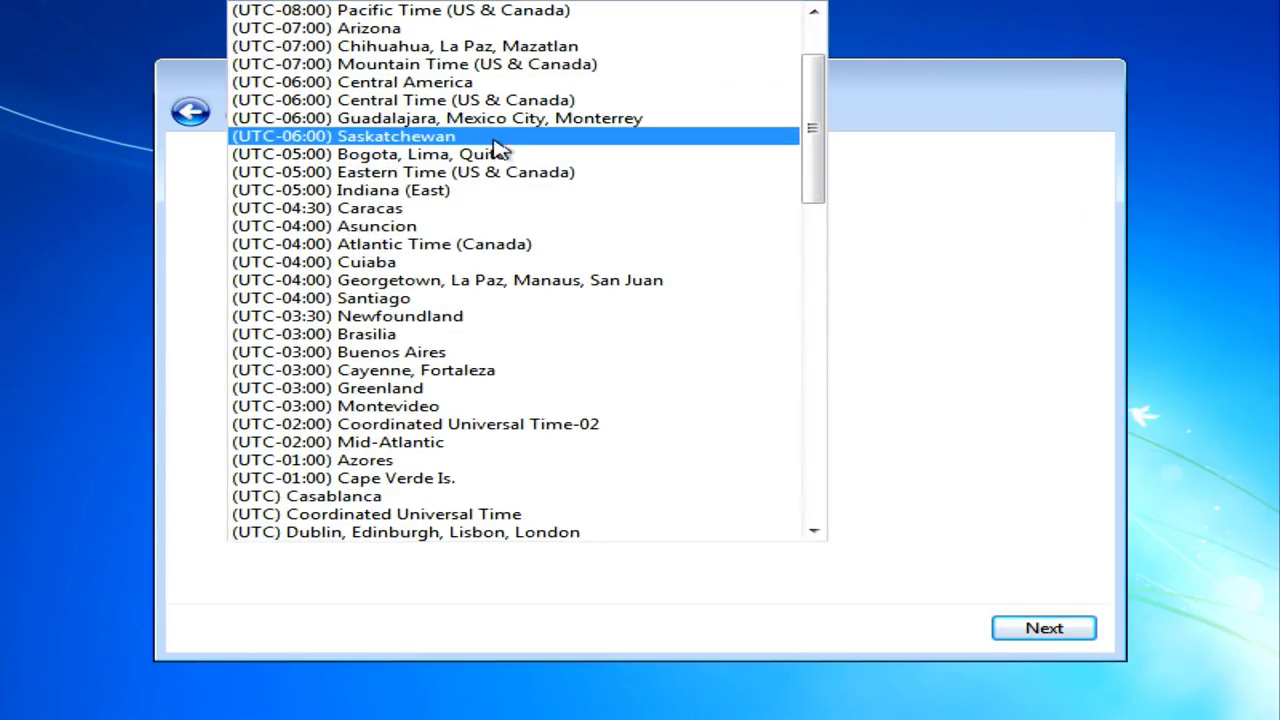
click(488, 178)
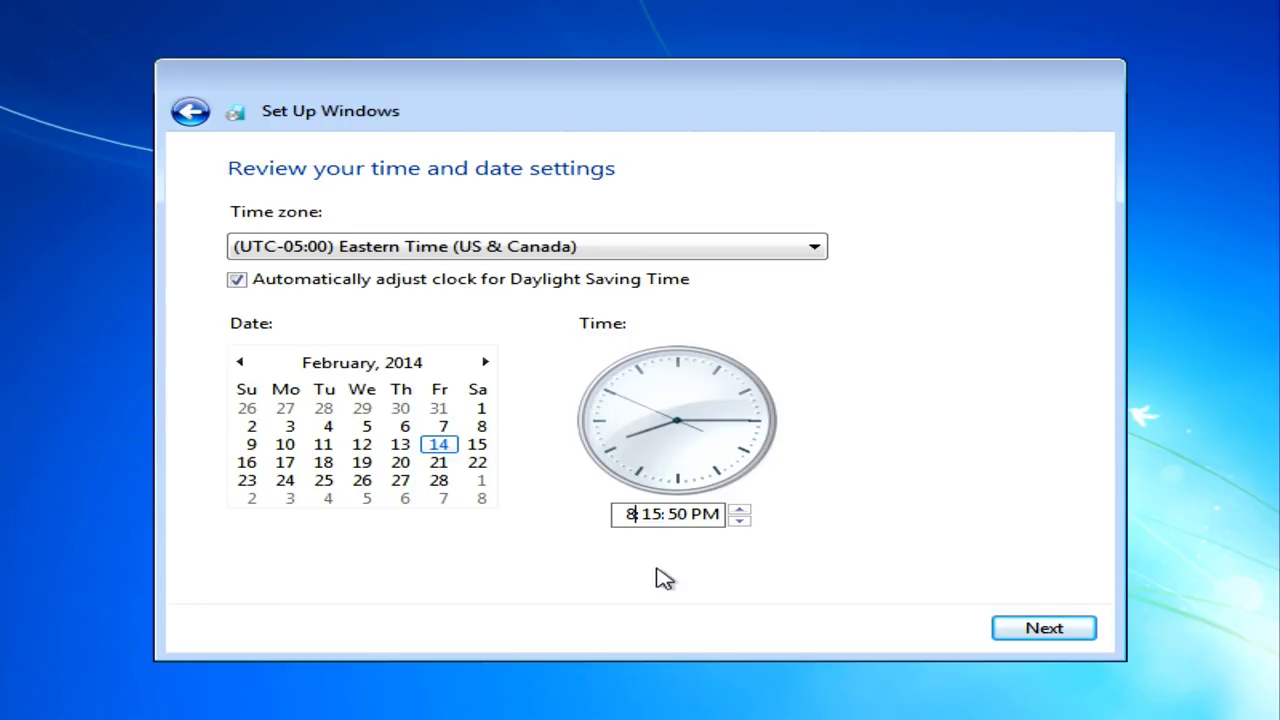
text(3)
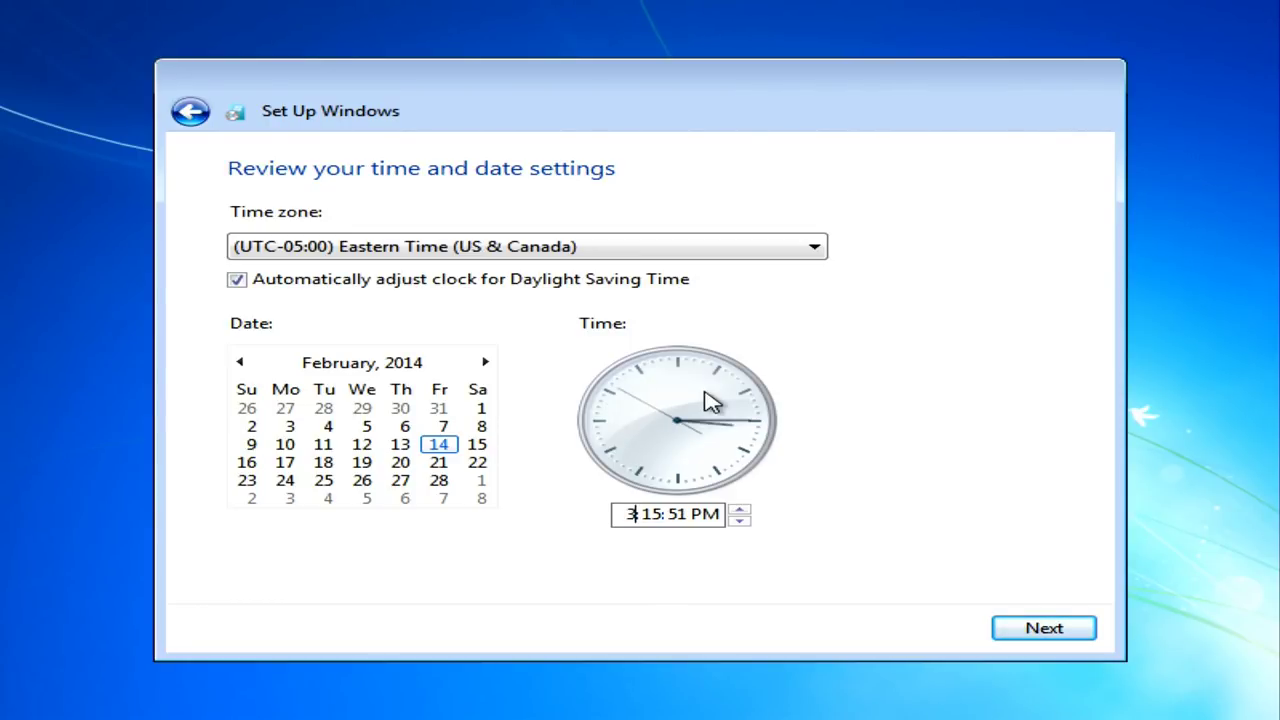
click(1042, 630)
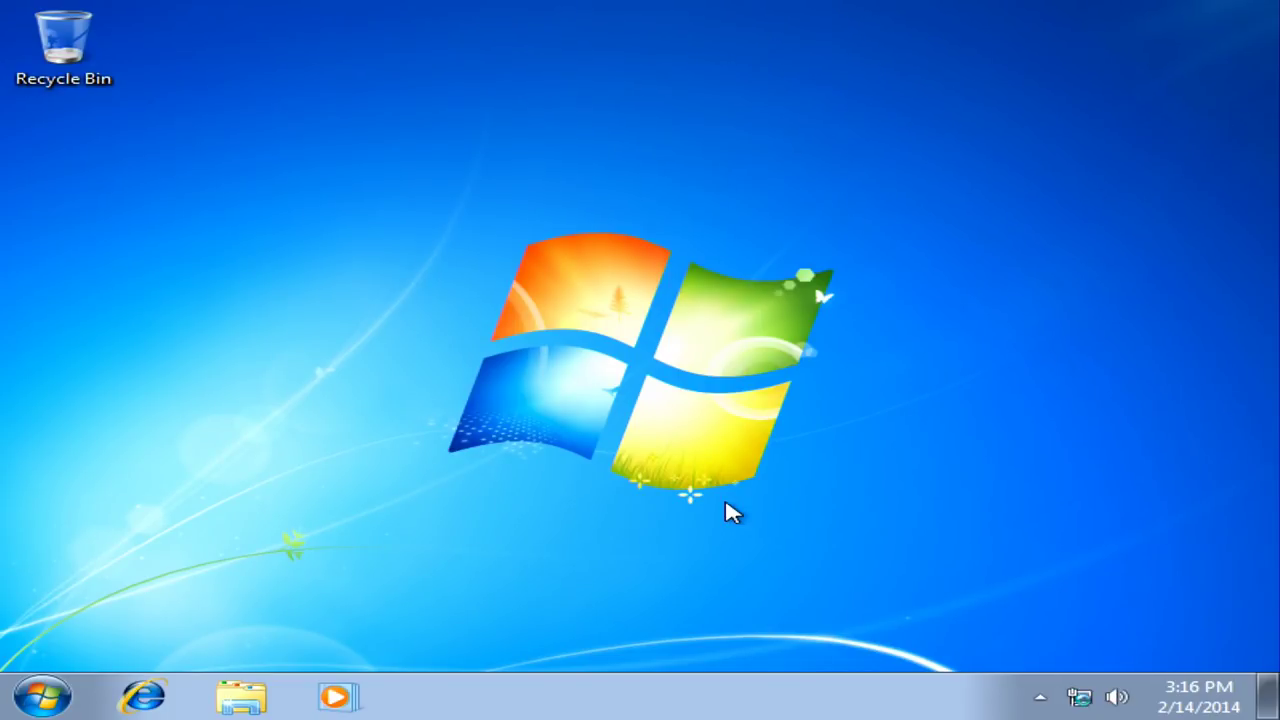
Set the screen resolution to 1280 × 1024 and keep the new display settings
right_click(274, 296)
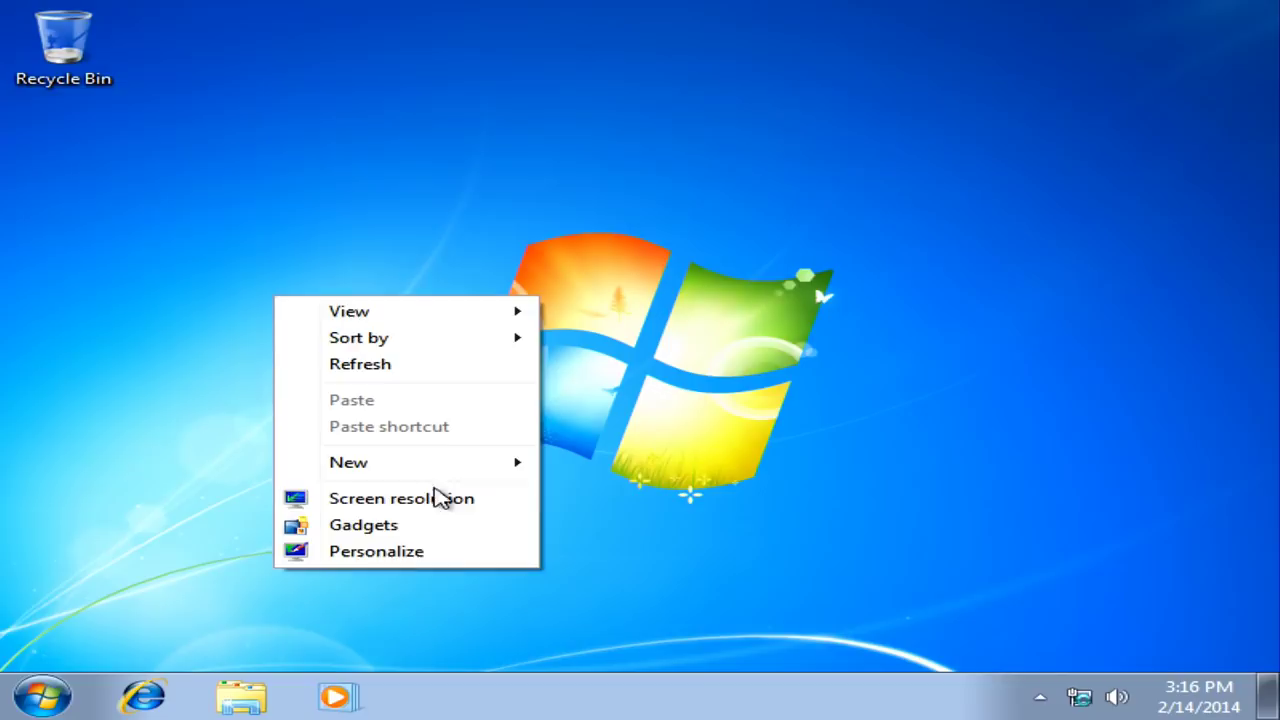
click(423, 504)
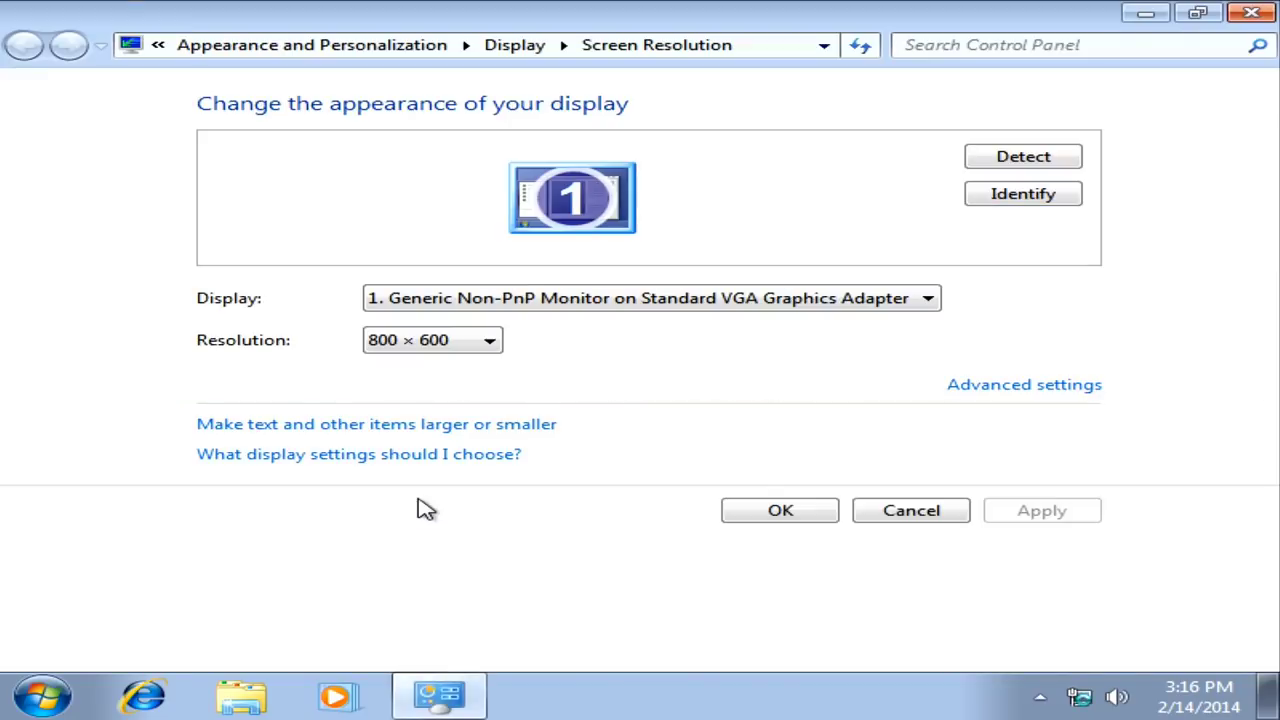
click(474, 296)
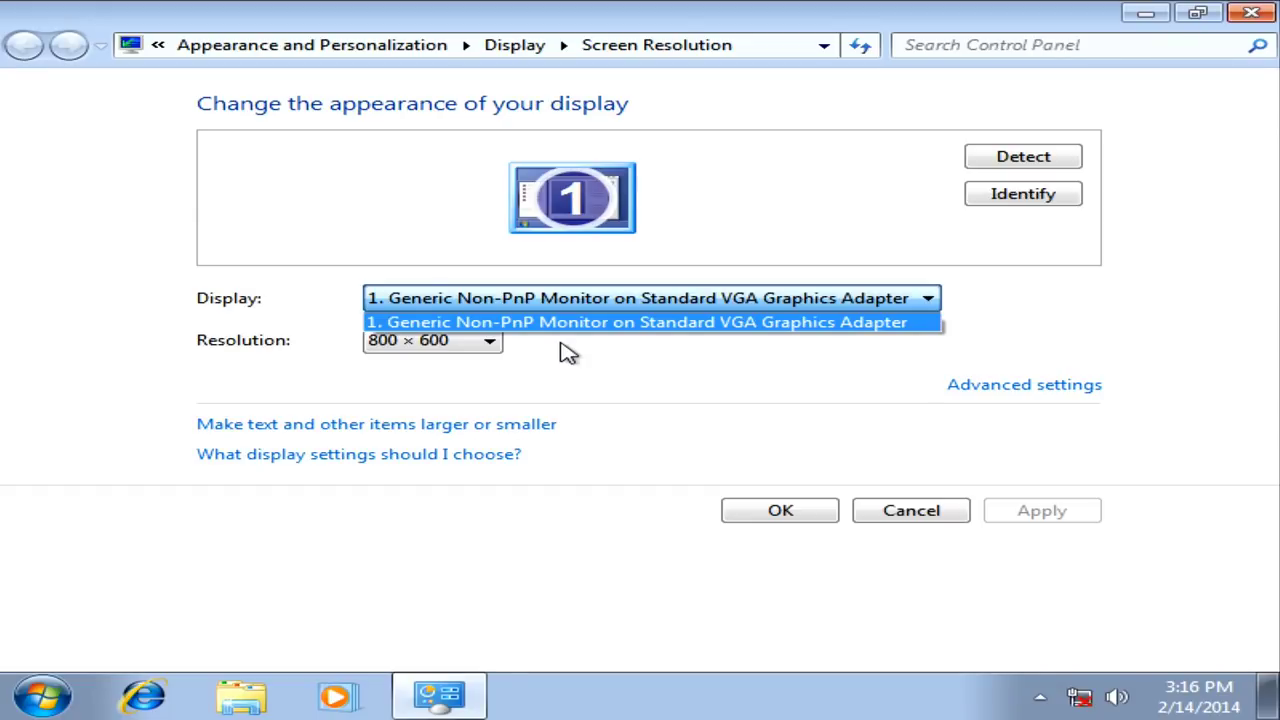
click(528, 351)
click(440, 341)
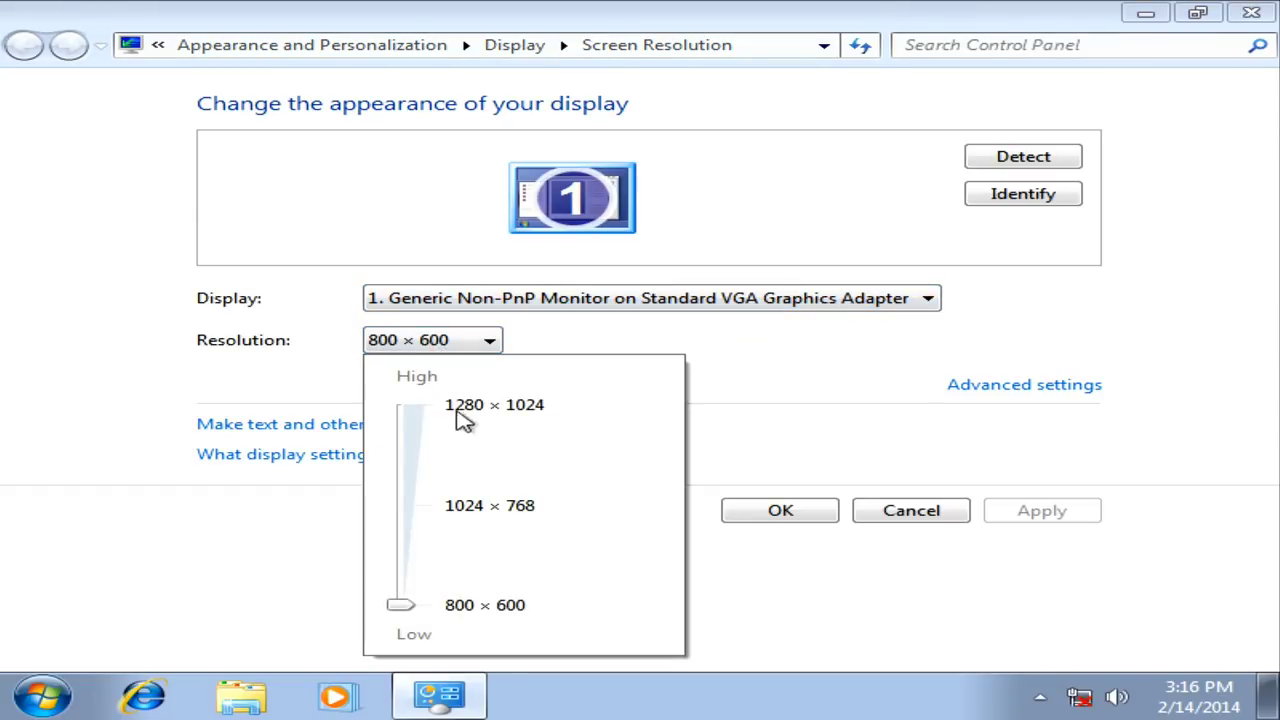
drag(398, 606, 398, 406)
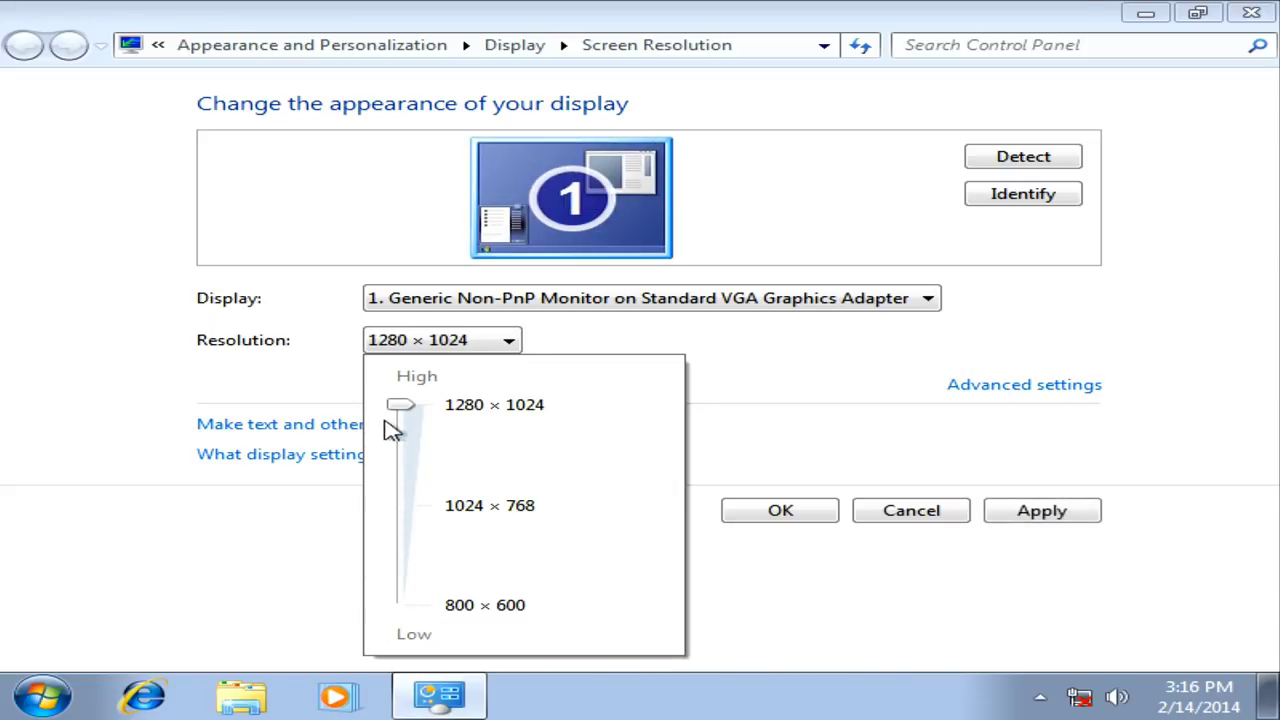
click(810, 368)
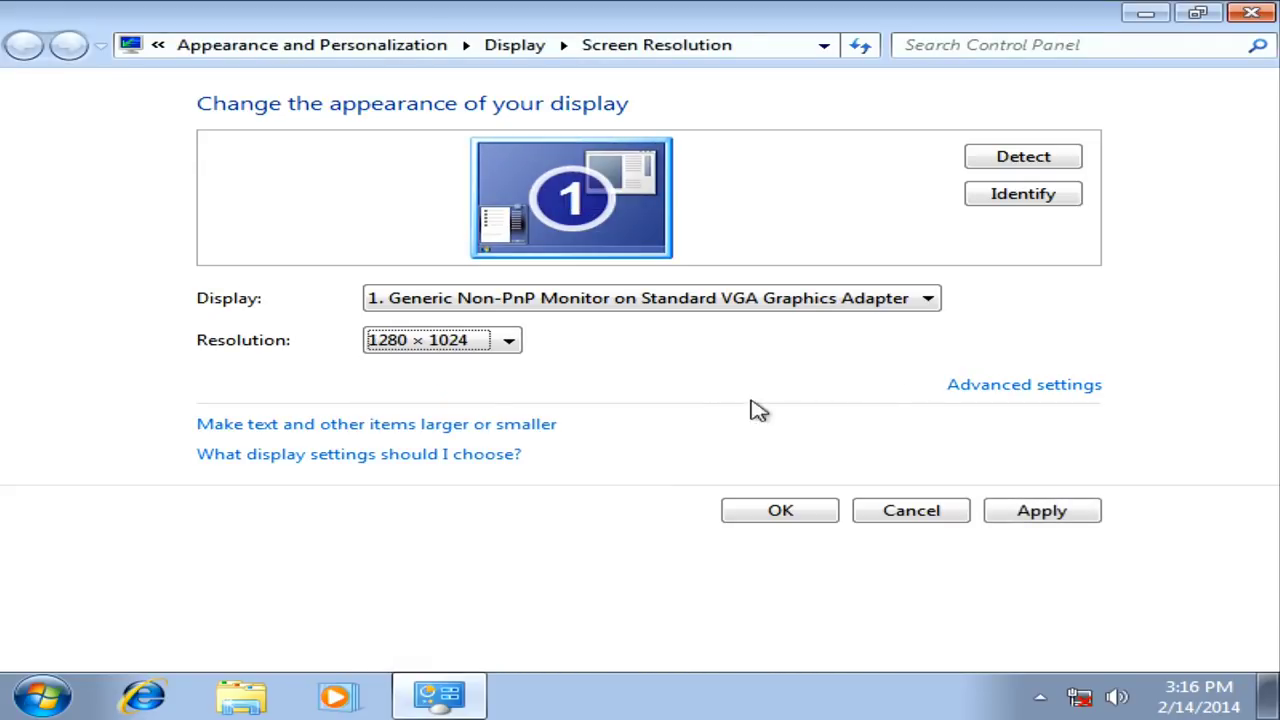
click(781, 511)
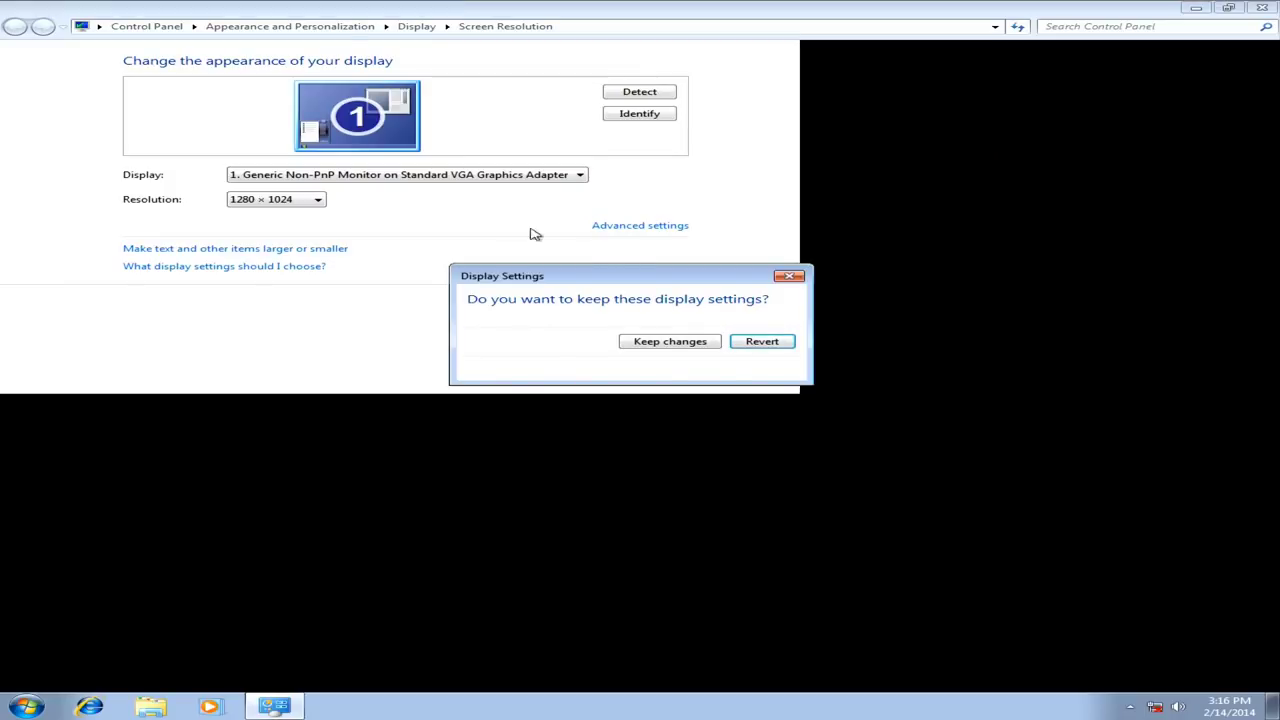
click(682, 342)
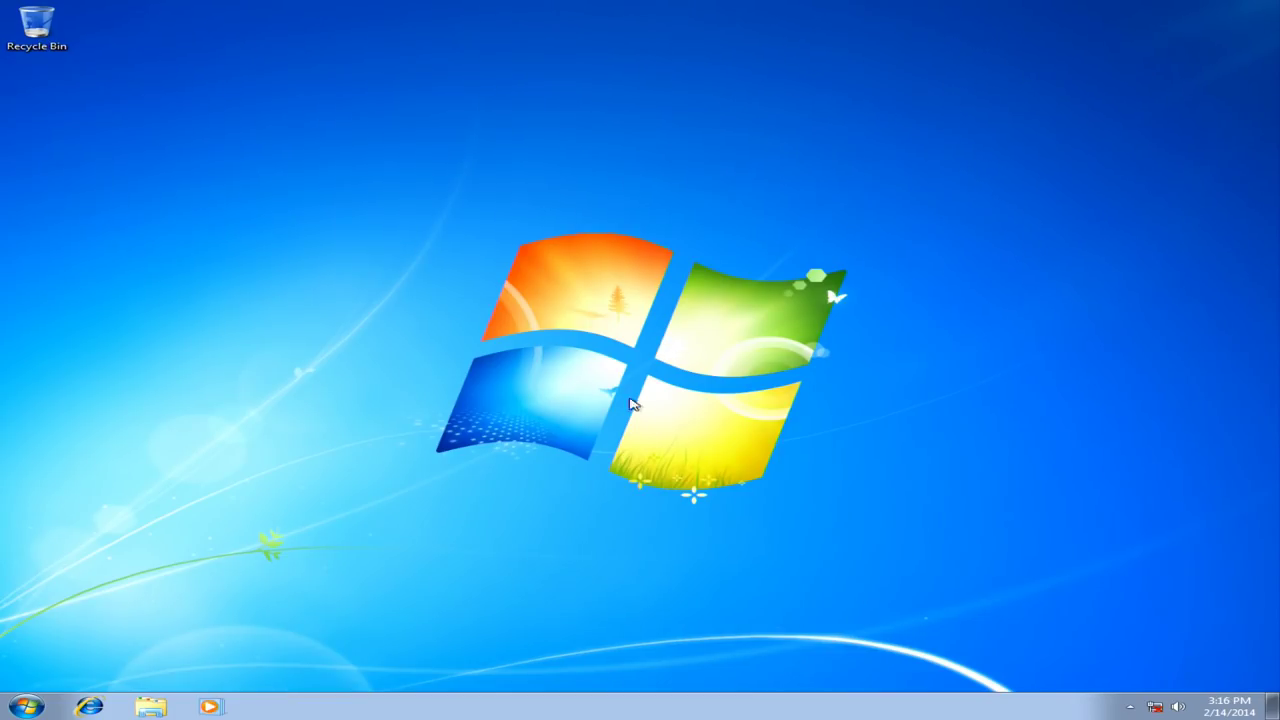
click(1129, 707)
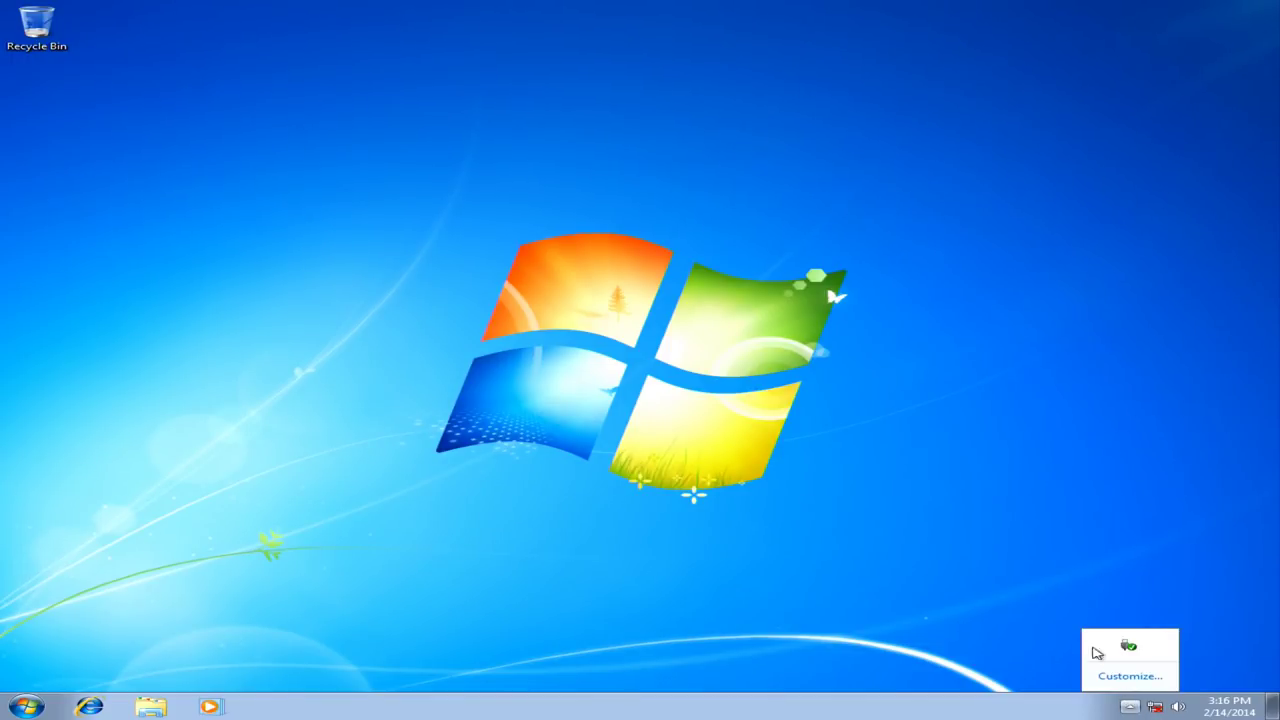
click(951, 601)
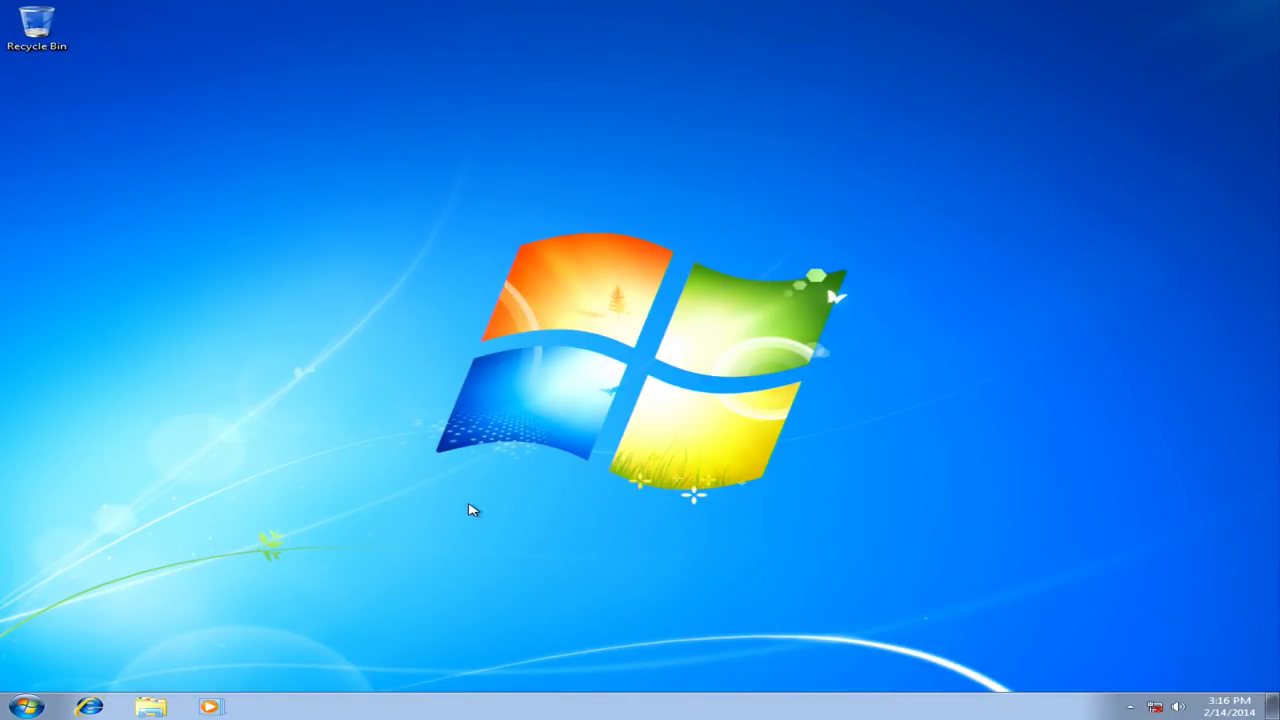
Open Windows Explorer and go to the BootCamp folder inside BootCamp5.1.5621 on the USB (D:) drive
right_click(30, 710)
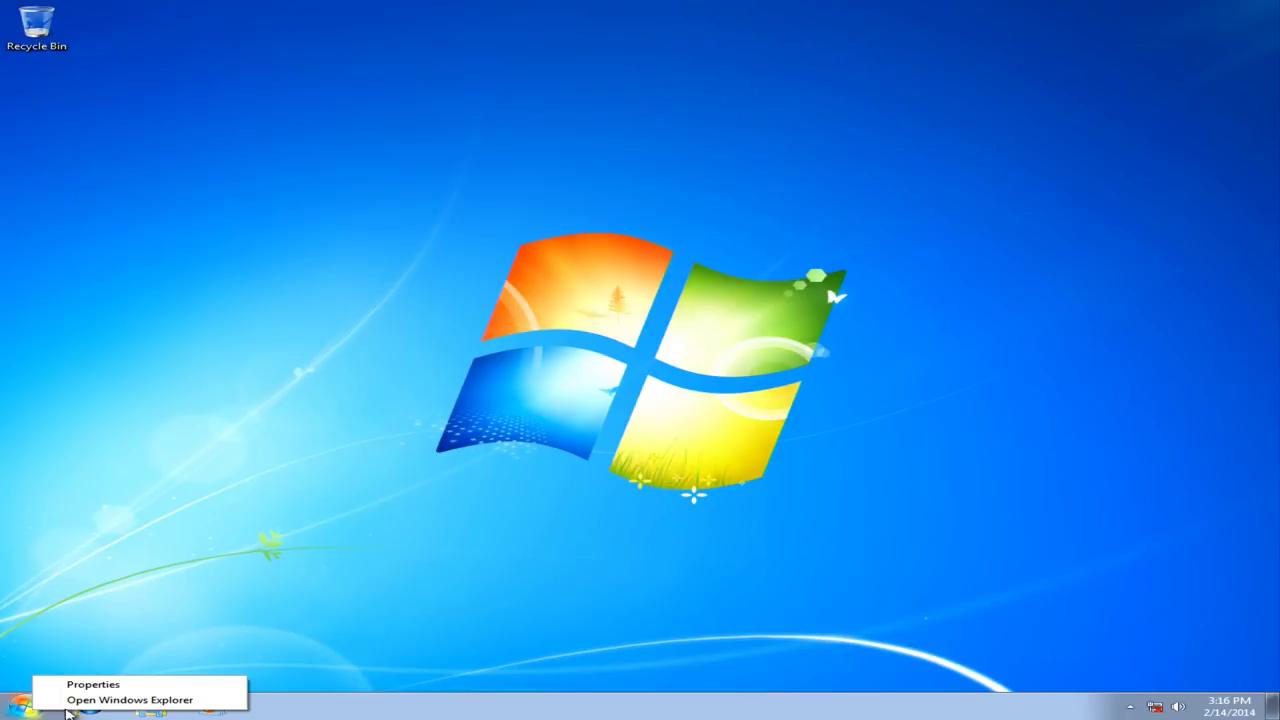
click(120, 700)
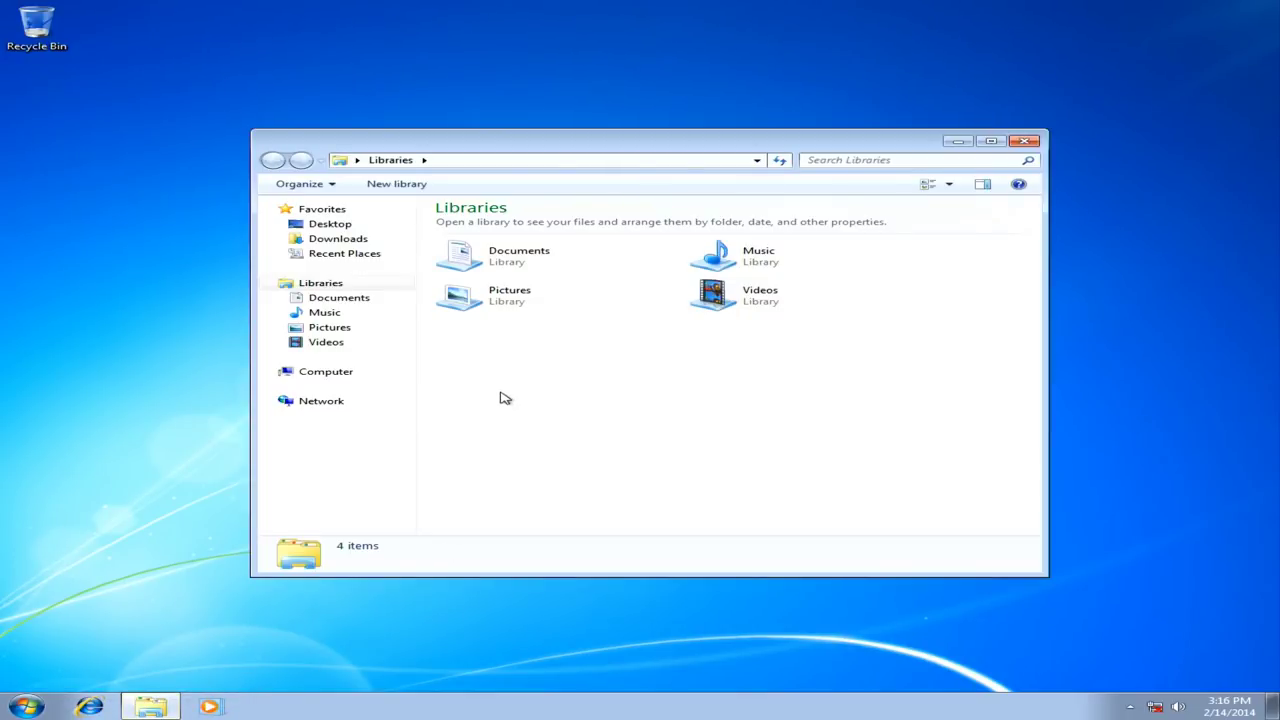
click(327, 378)
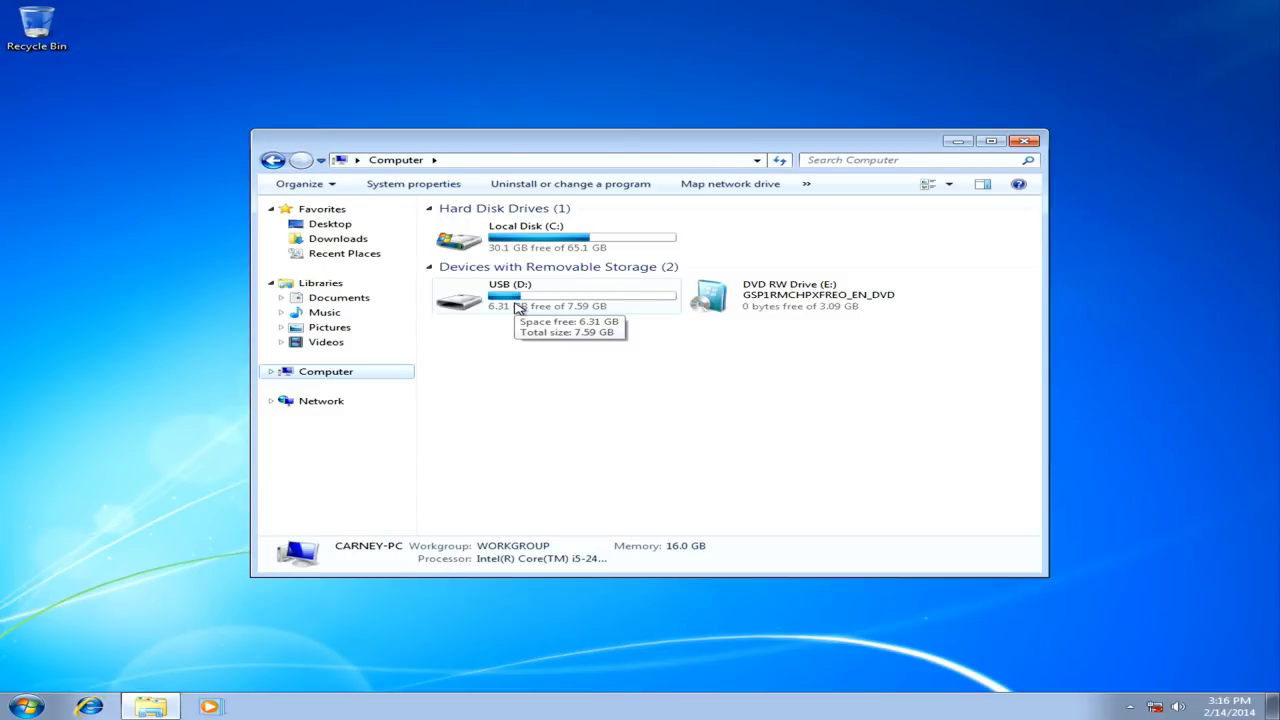
double_click(518, 308)
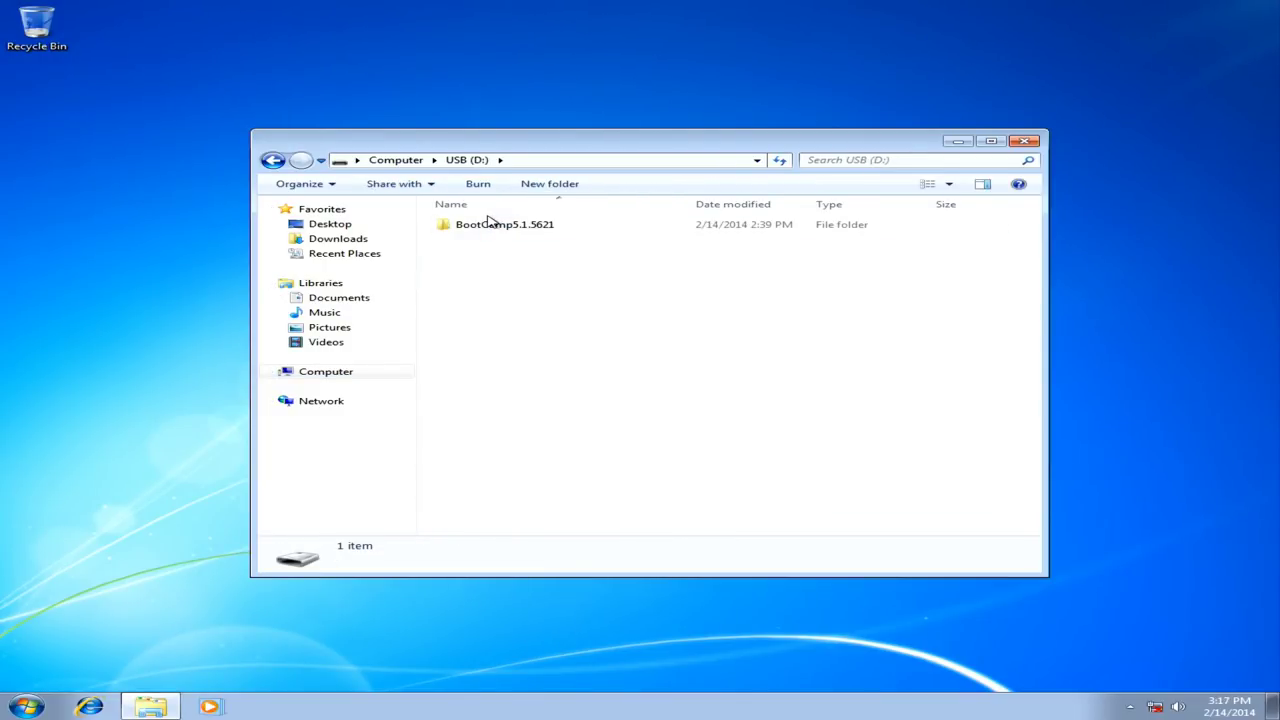
double_click(490, 226)
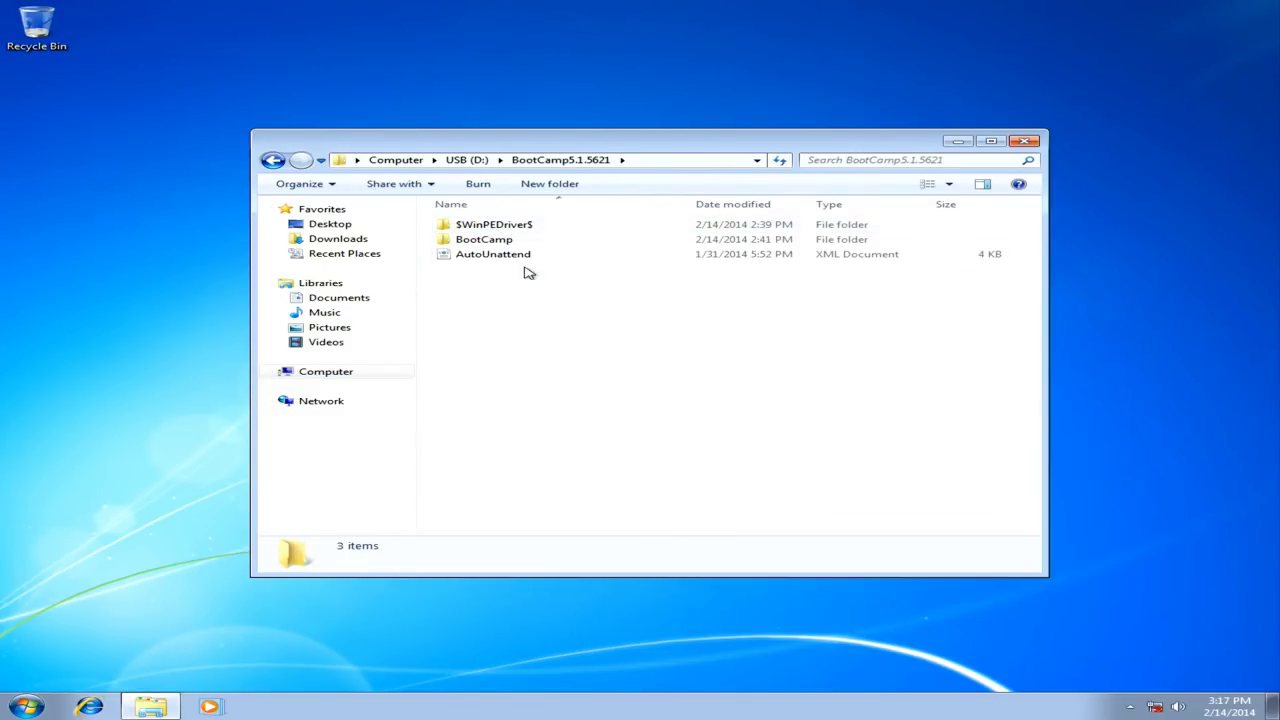
double_click(478, 242)
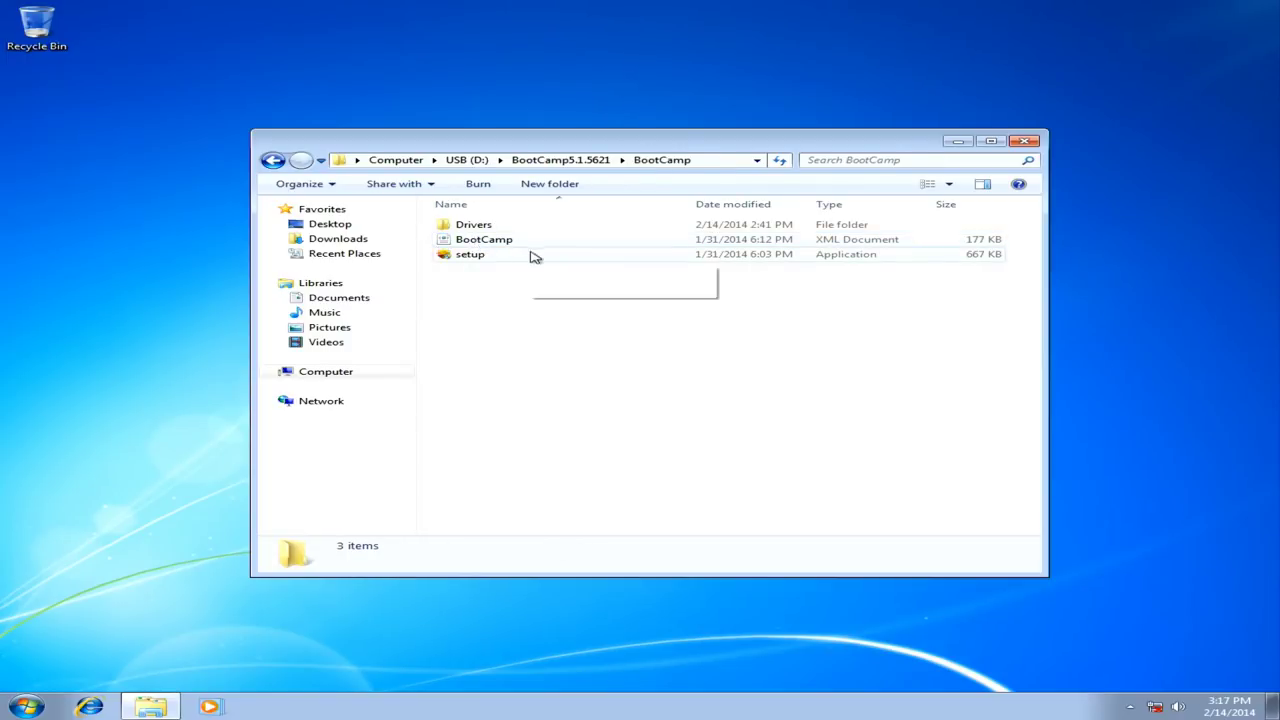
Run the Boot Camp setup application, allow it to make changes, accept the license agreement and start the installation
click(458, 258)
double_click(458, 258)
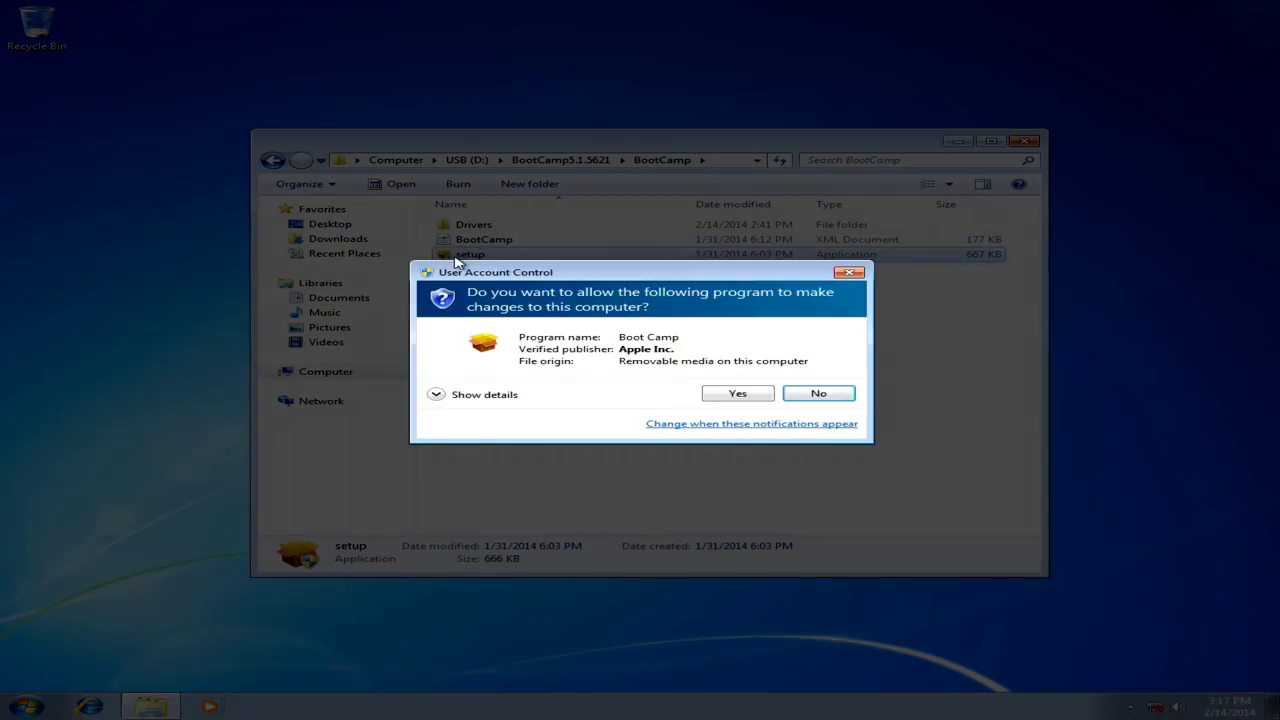
click(738, 394)
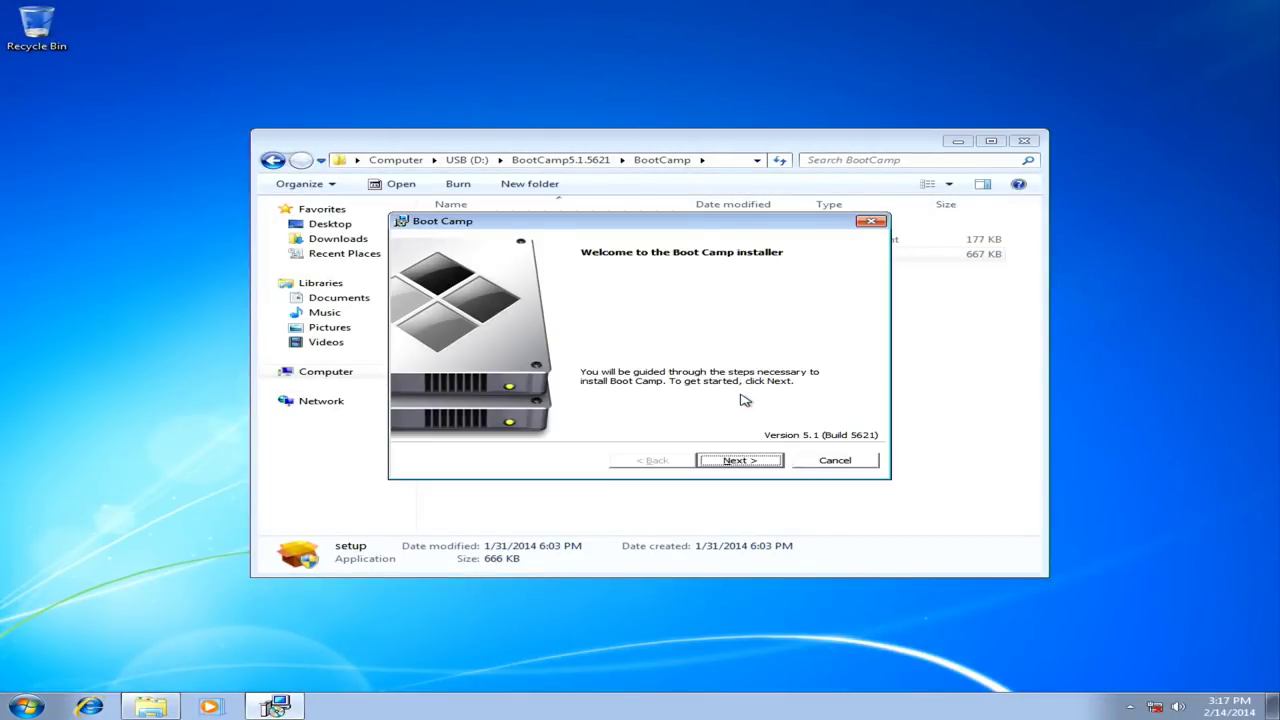
click(752, 464)
click(490, 410)
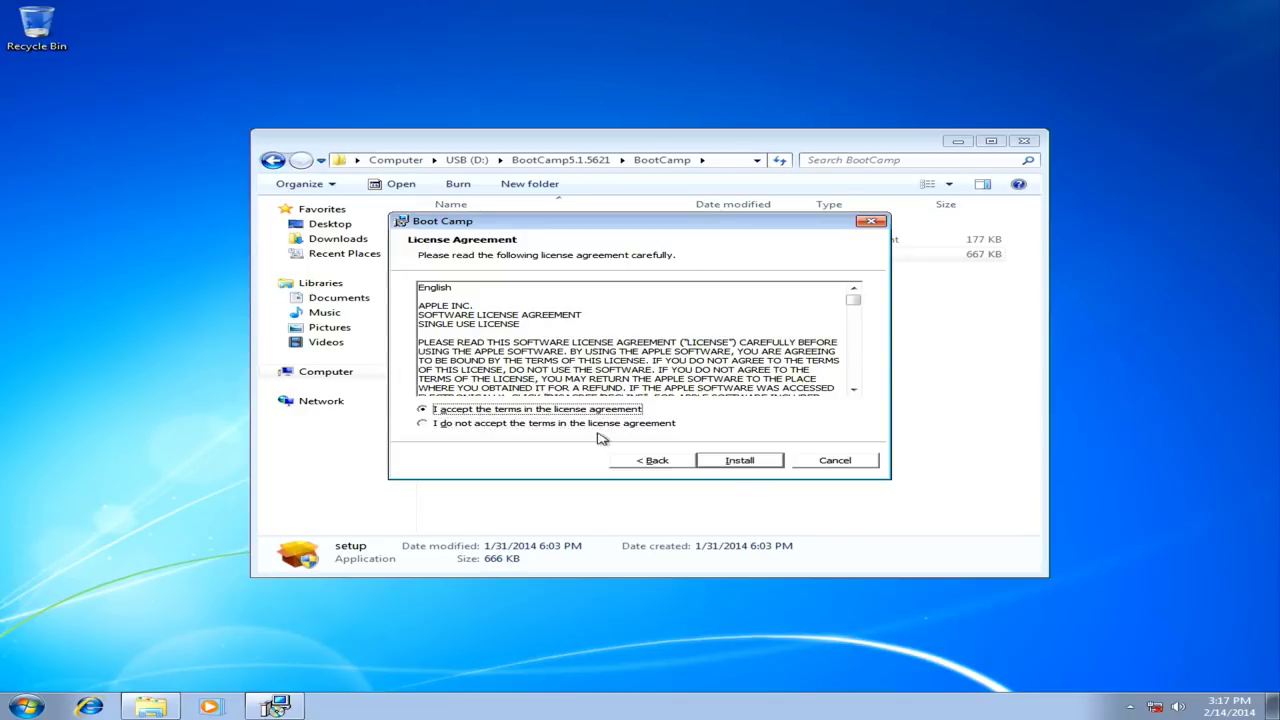
click(740, 462)
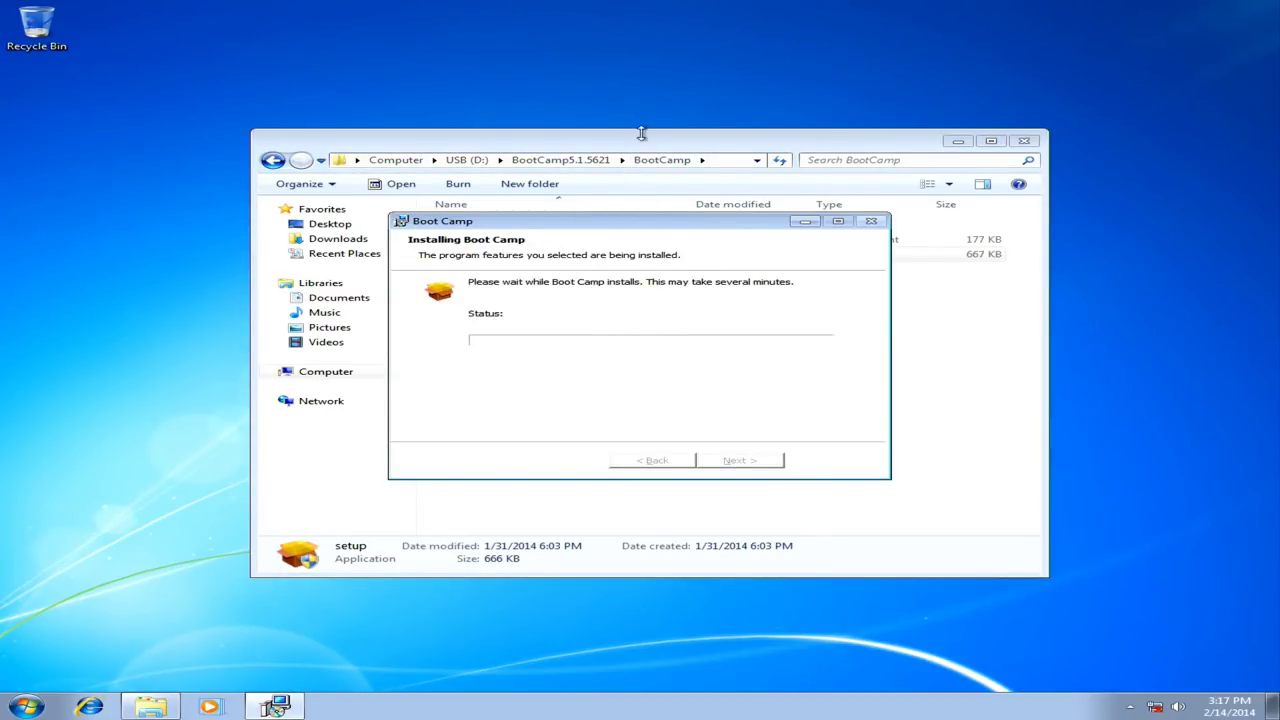
Move the Explorer window clear of the Boot Camp installer, then finish the installer and restart the system
drag(709, 149, 722, 433)
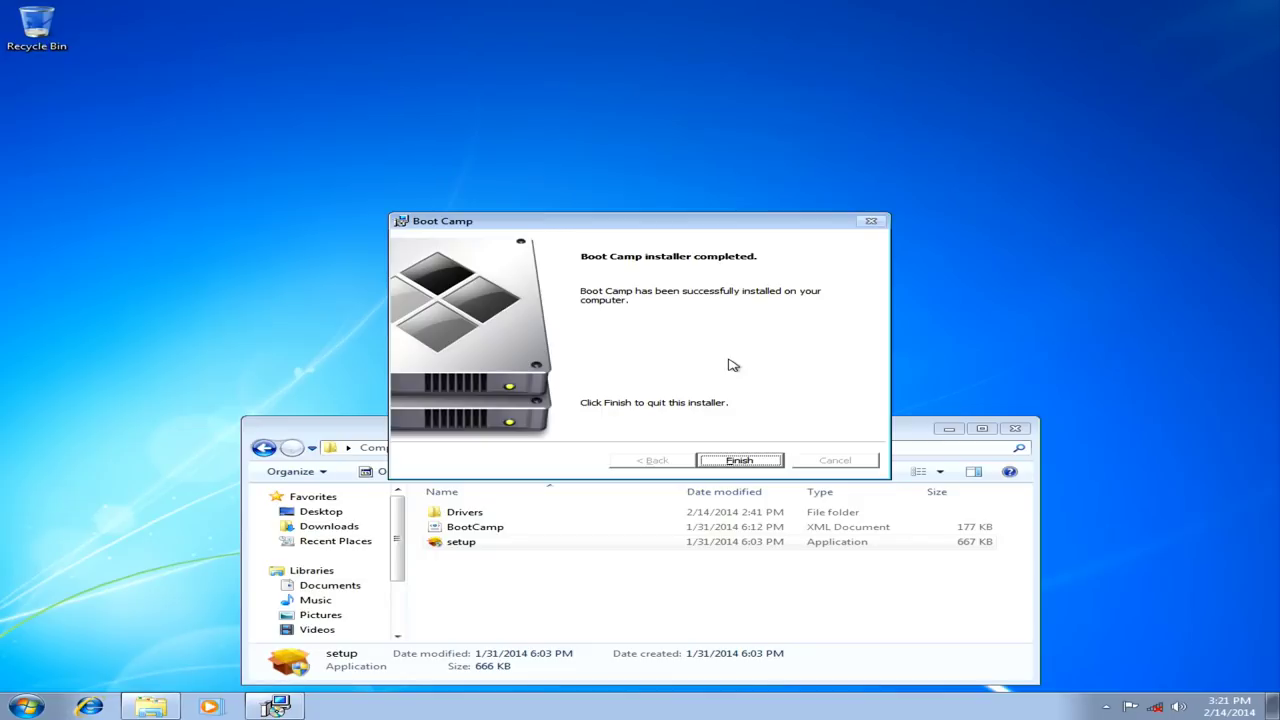
click(740, 462)
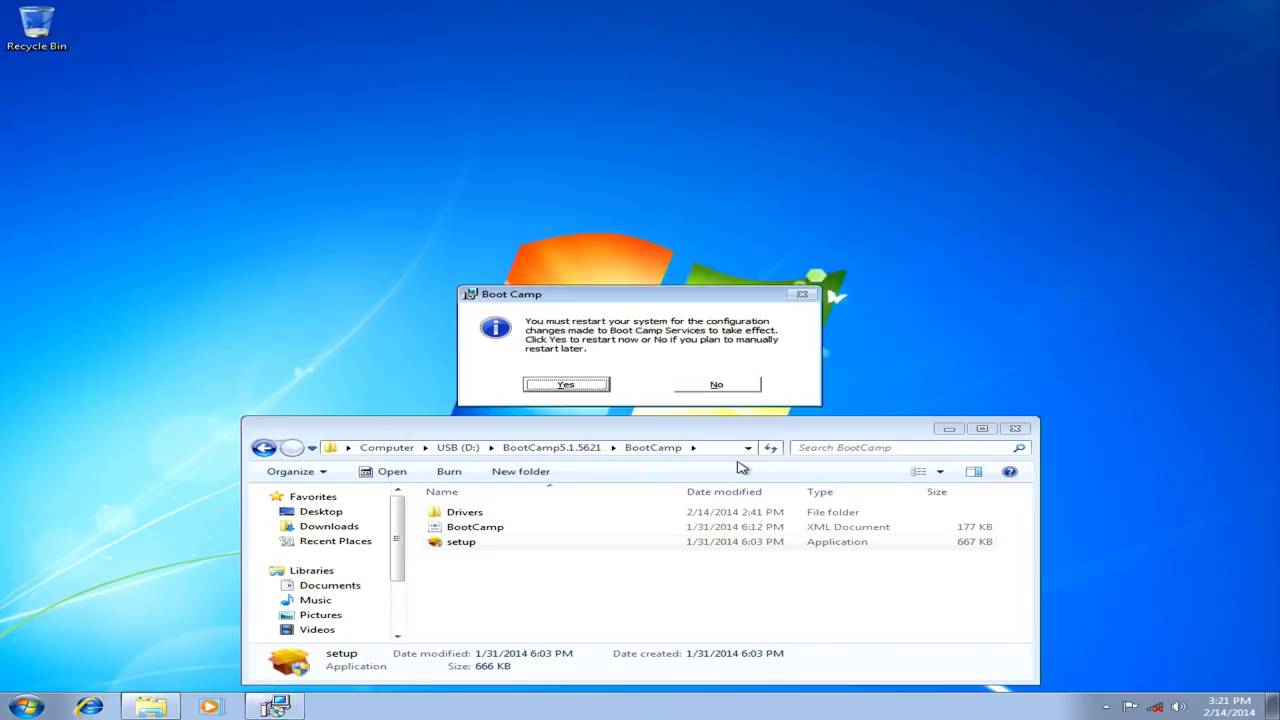
click(580, 387)
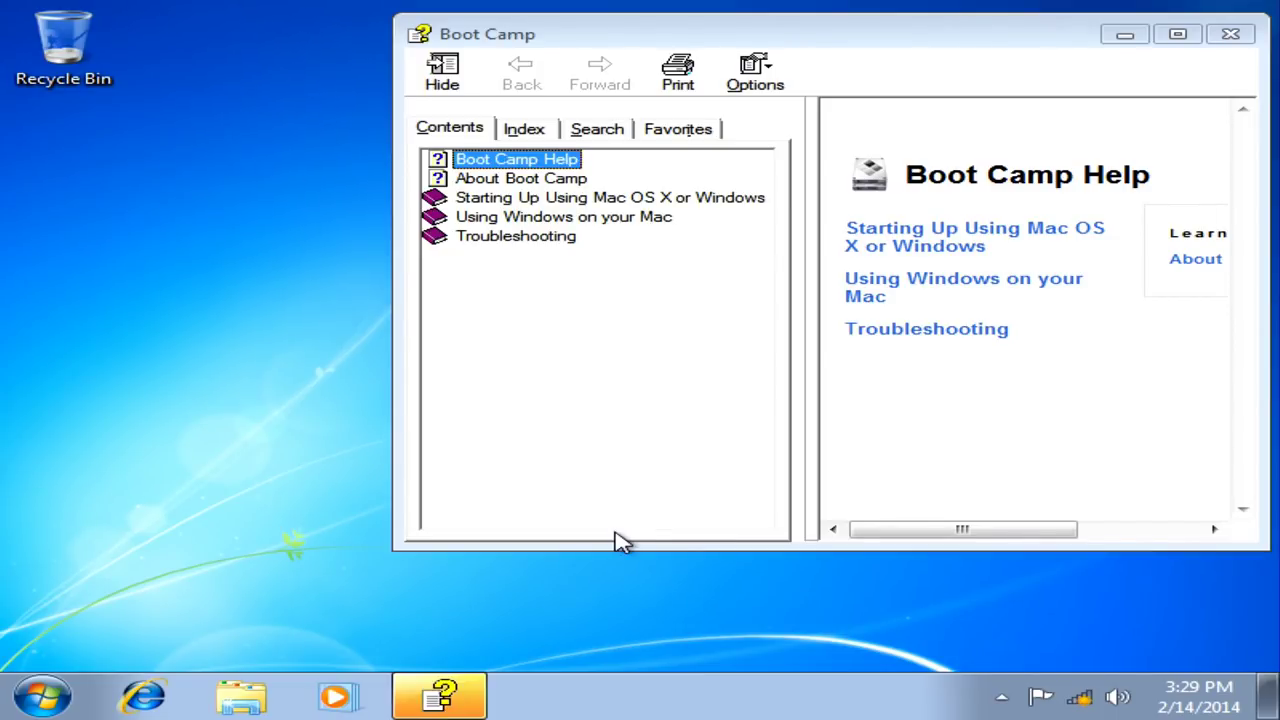
Close the Boot Camp Help window and show the hidden notification area icons
drag(926, 25, 781, 94)
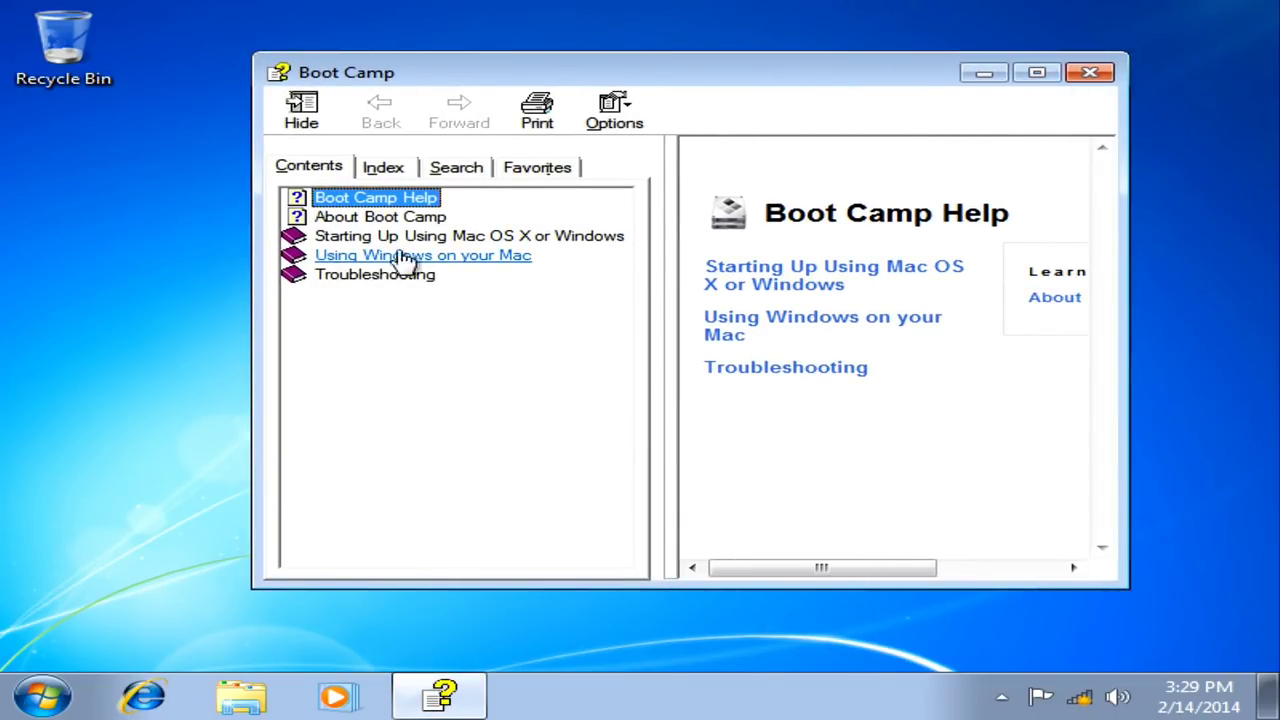
click(1092, 74)
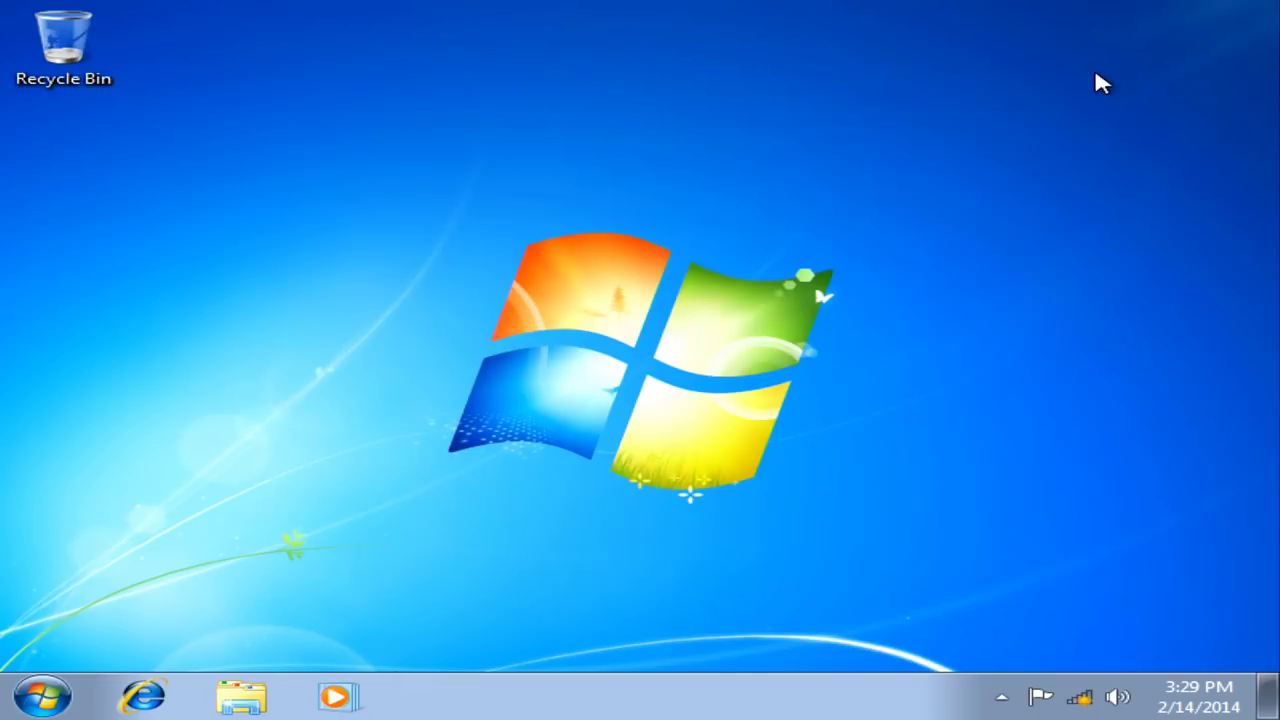
click(1001, 697)
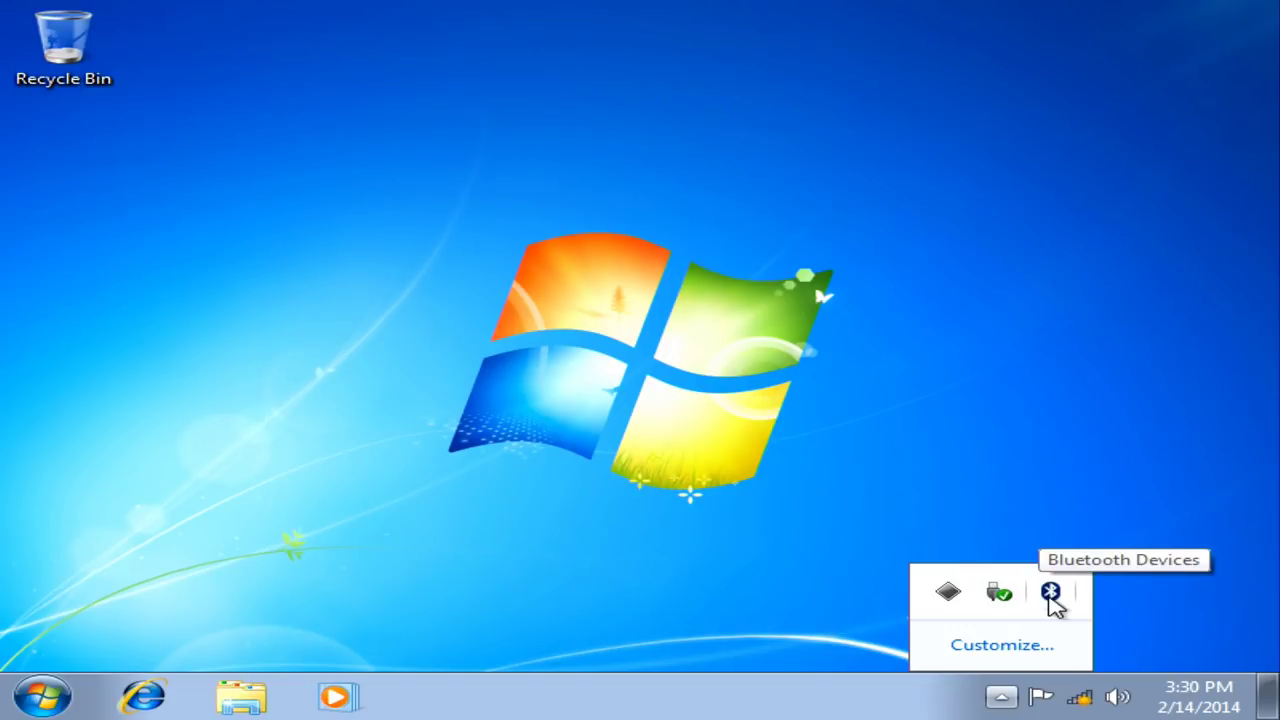
Move the Boot Camp, Safely Remove Hardware and Bluetooth icons out of the hidden area onto the taskbar, and check the Bluetooth options
click(1024, 700)
drag(942, 590, 1004, 696)
drag(922, 591, 874, 704)
right_click(1003, 698)
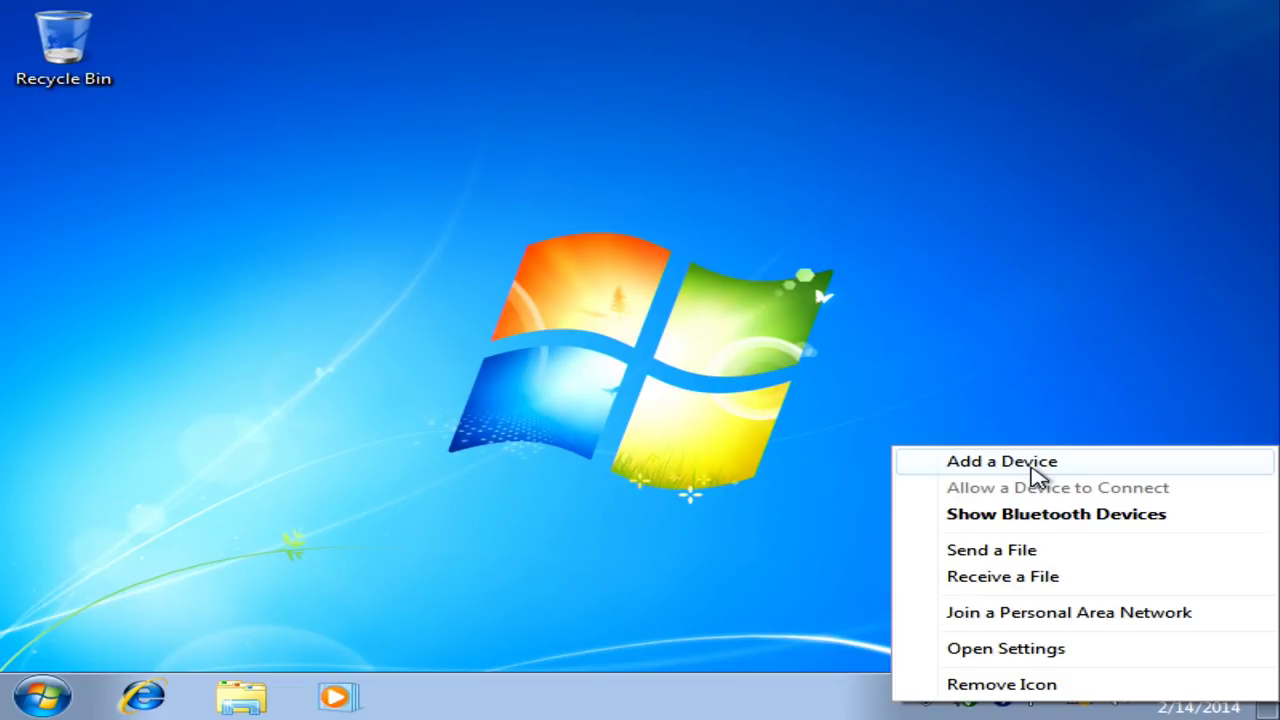
click(986, 400)
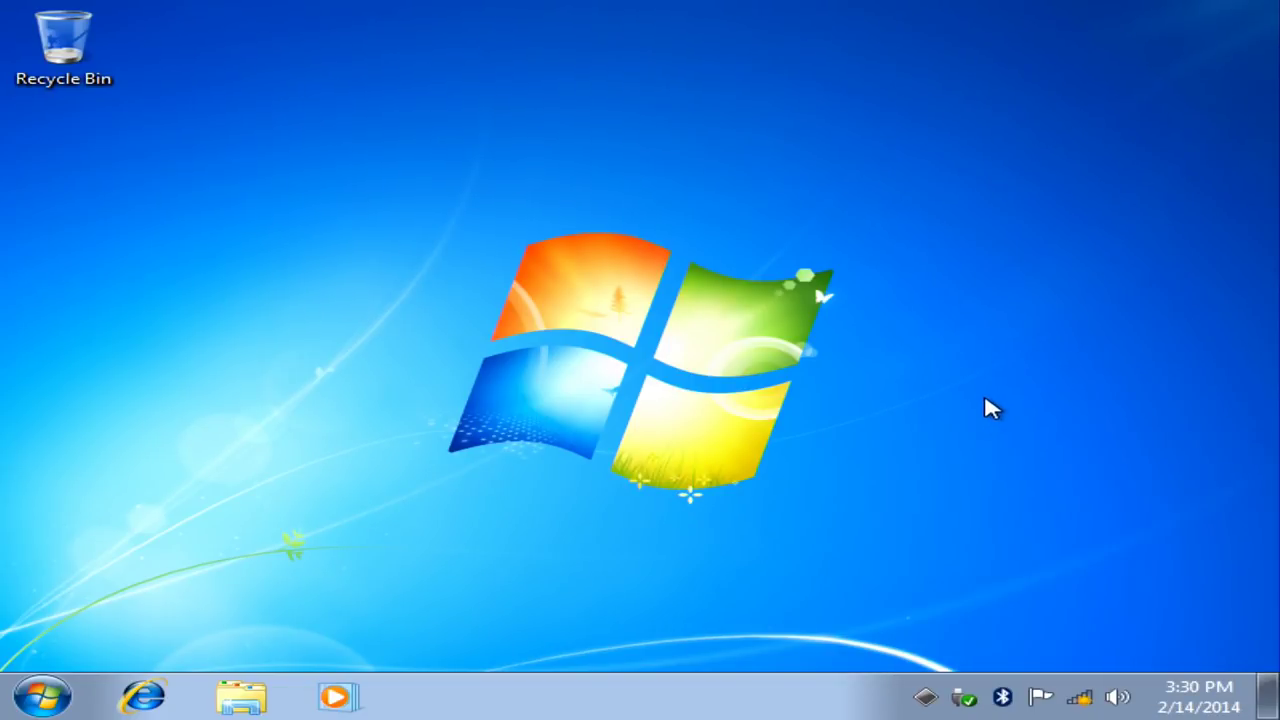
Set the screen resolution of the default monitor to 1280 × 1024 and keep the changes
right_click(289, 364)
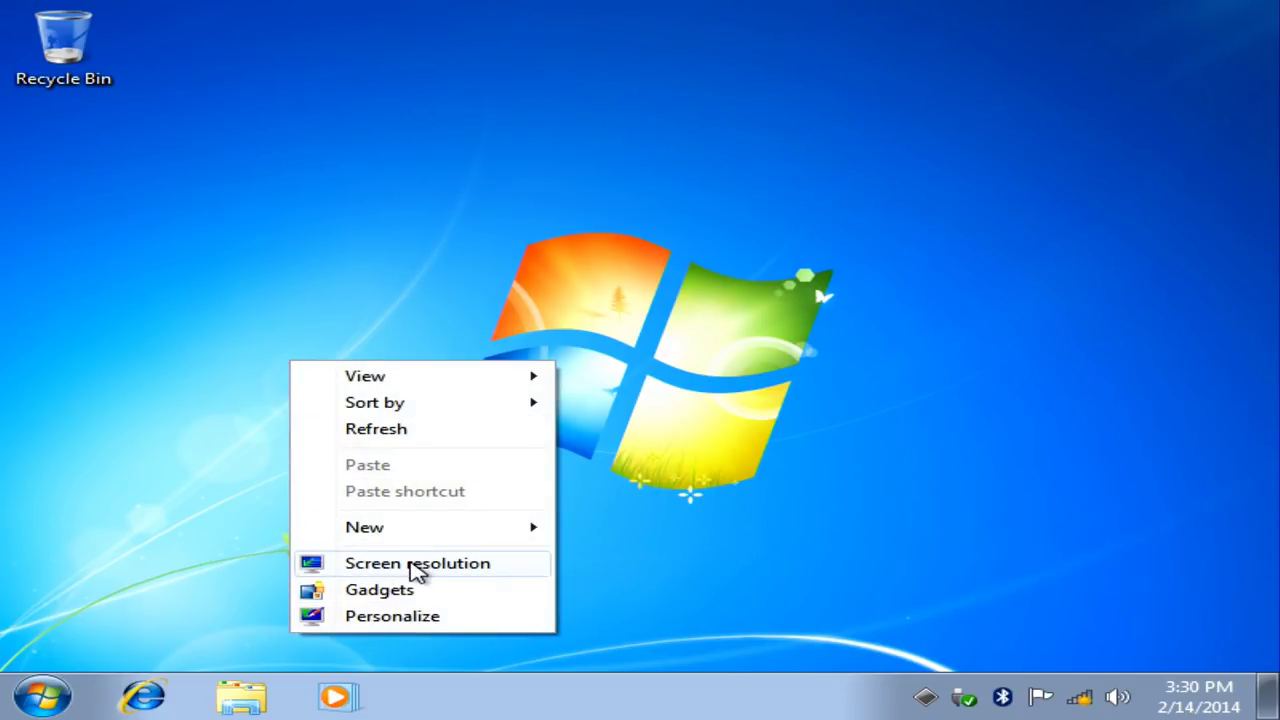
click(412, 563)
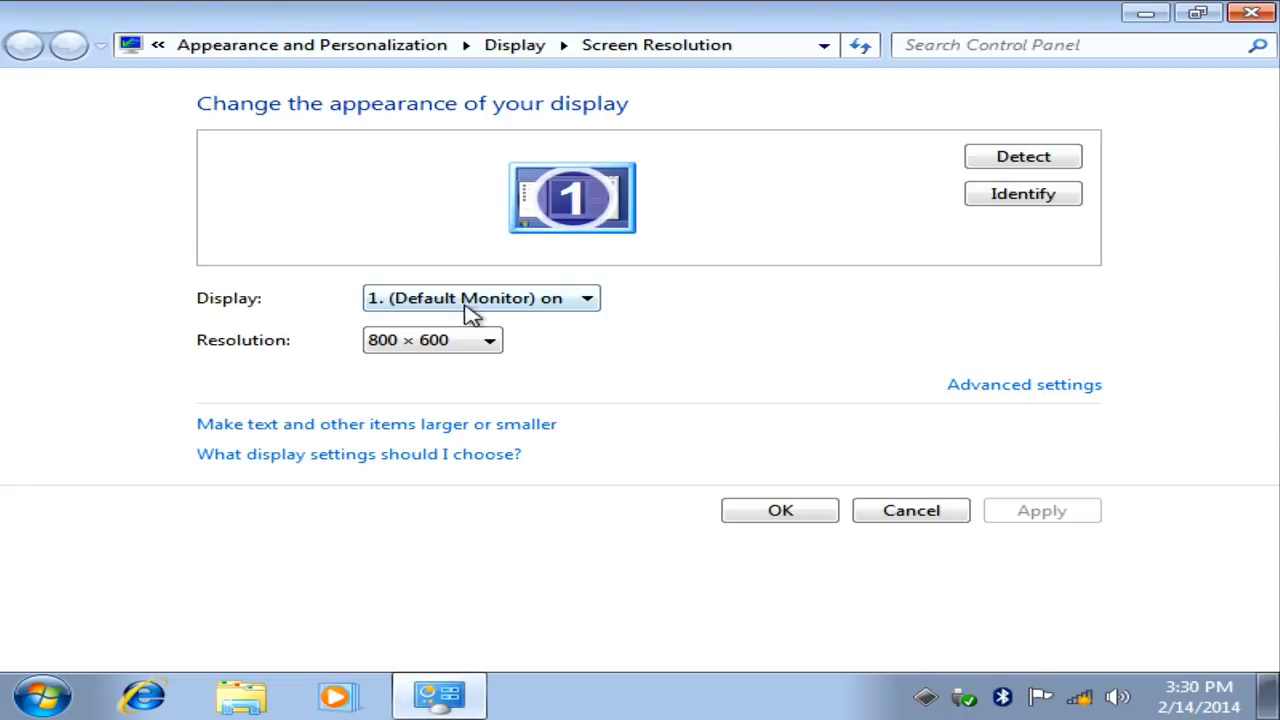
click(466, 304)
click(541, 324)
click(466, 345)
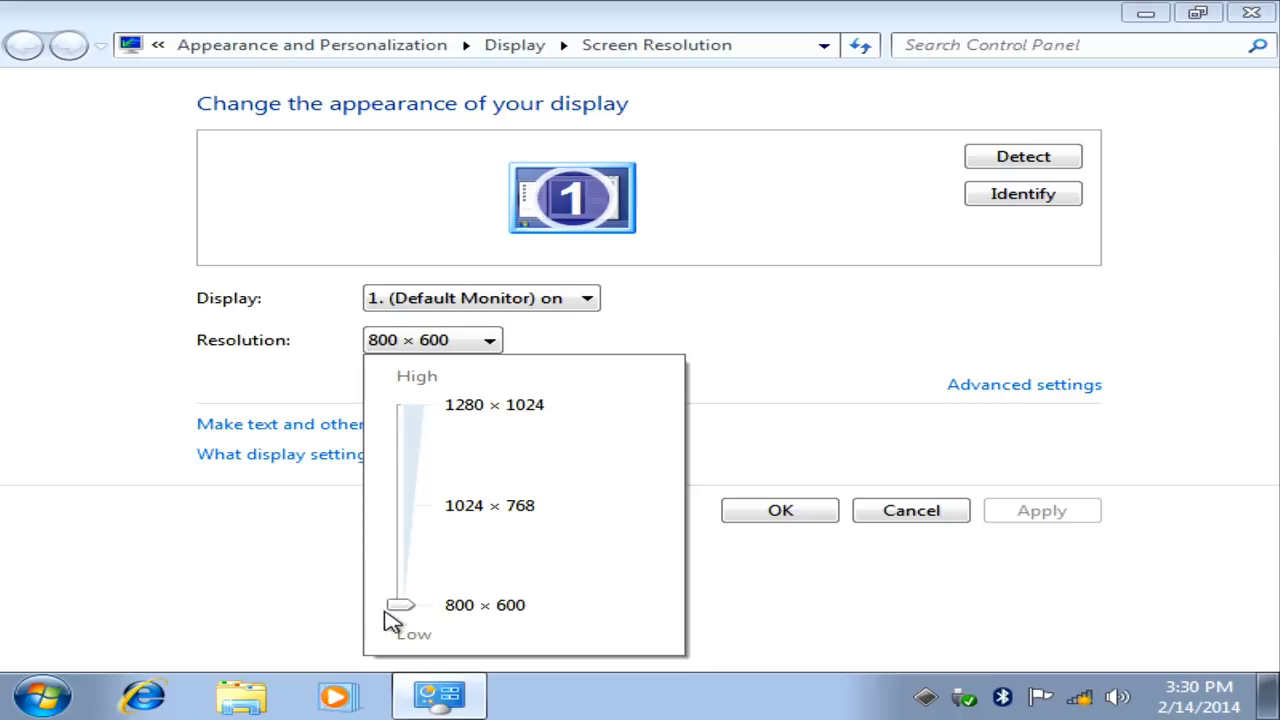
drag(391, 566, 398, 398)
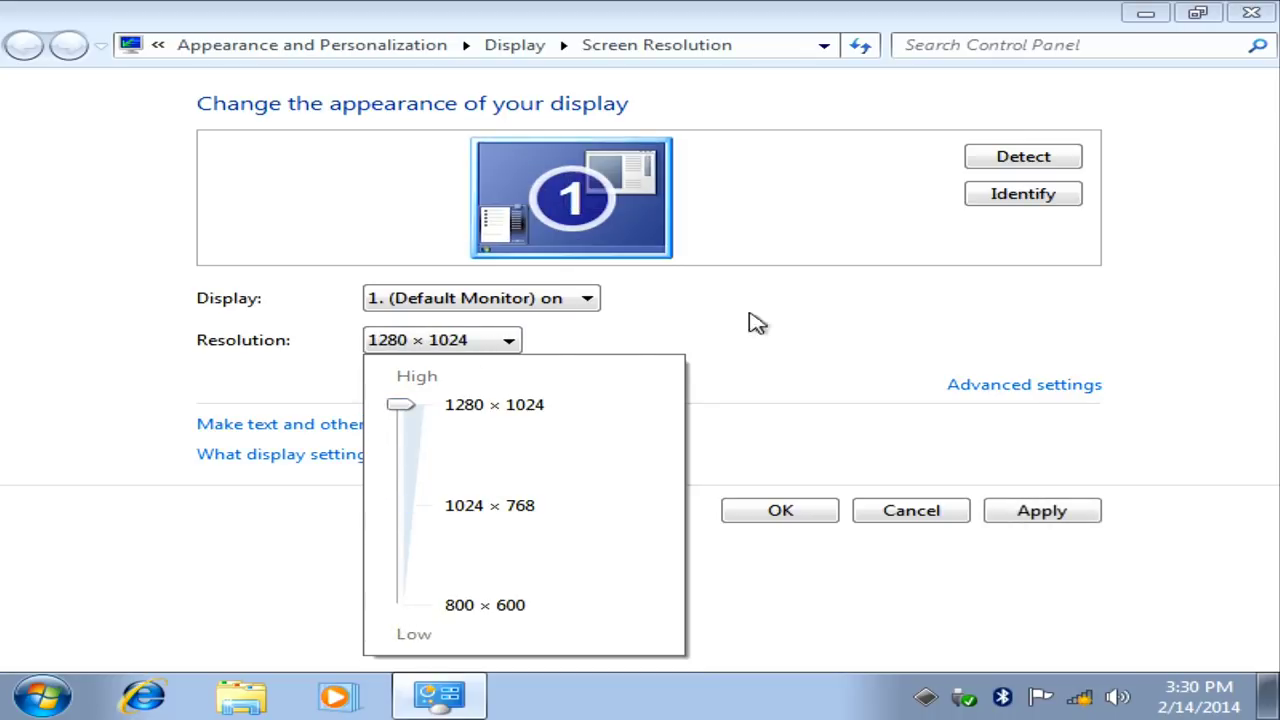
click(862, 305)
click(795, 515)
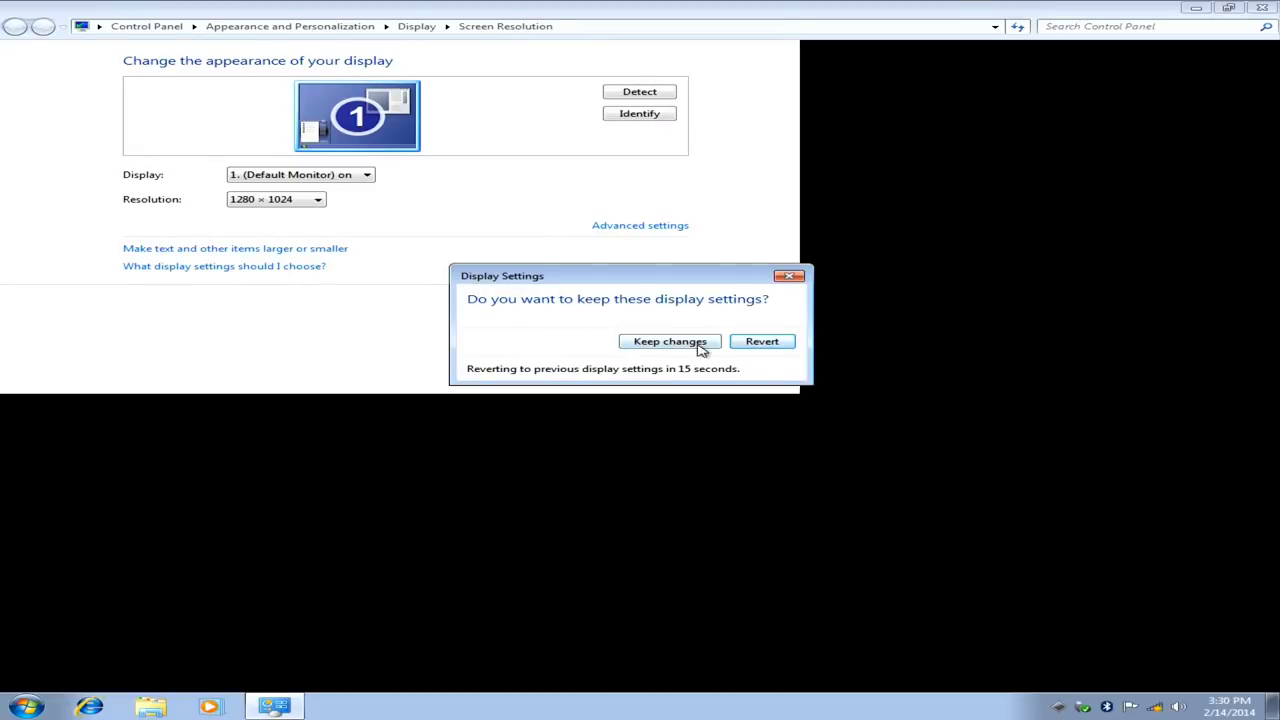
click(670, 341)
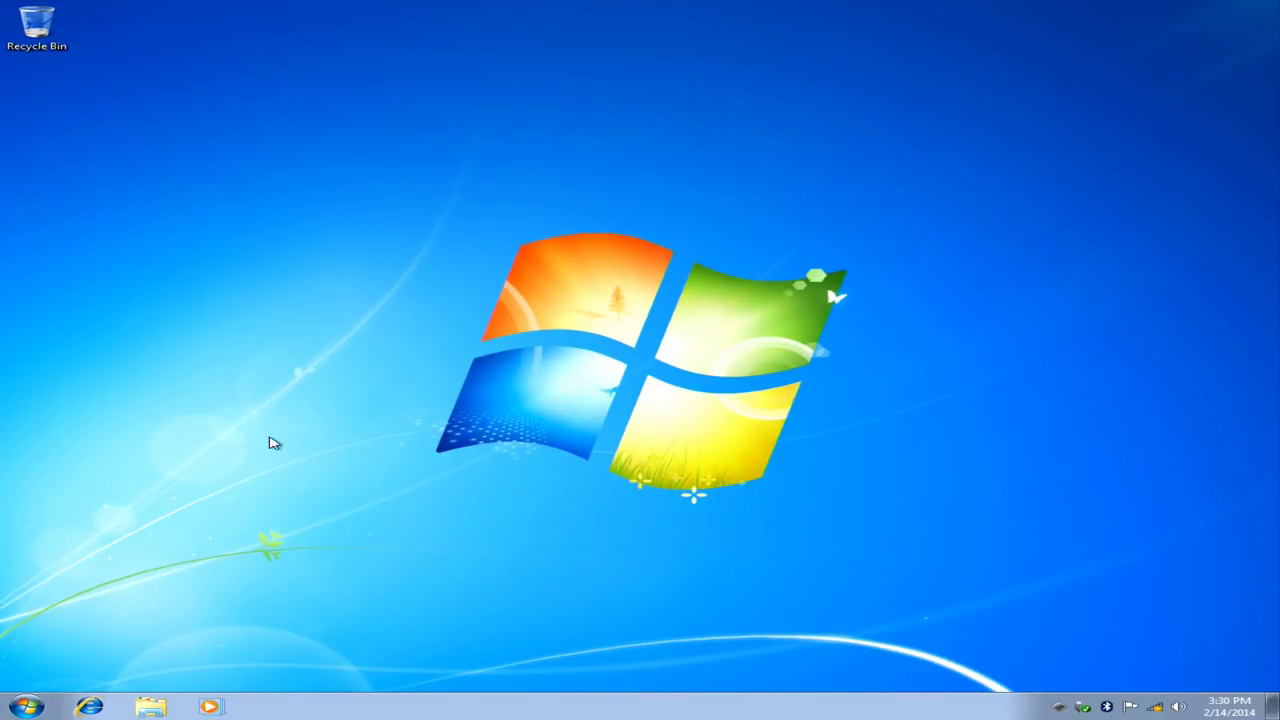
Open Windows Explorer, move its window higher on the desktop and list the computer's drives
right_click(16, 708)
click(91, 697)
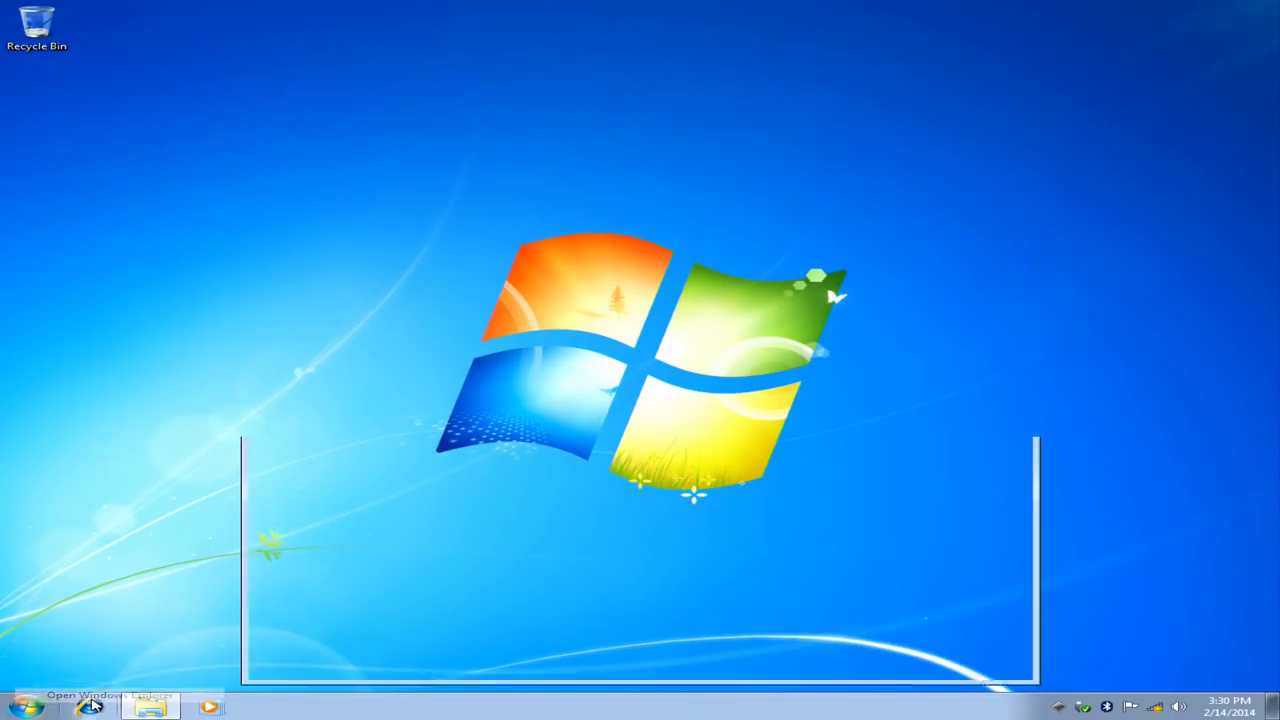
drag(567, 417, 594, 134)
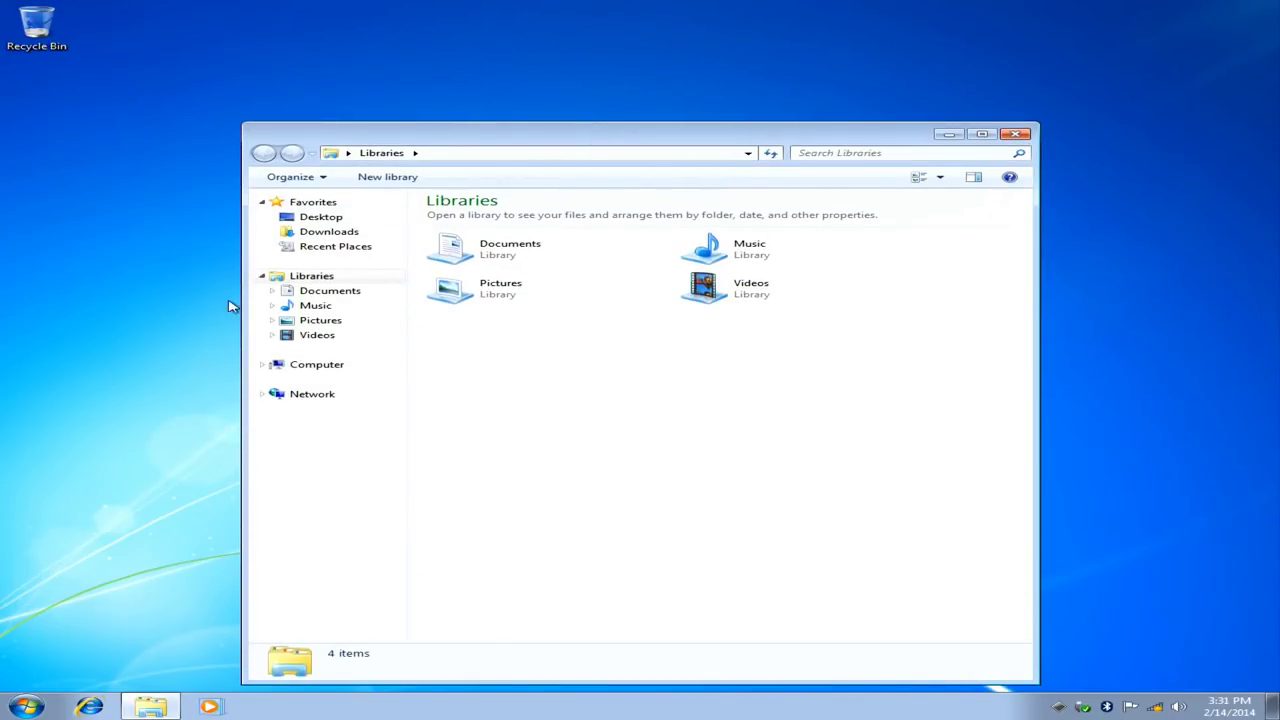
click(329, 366)
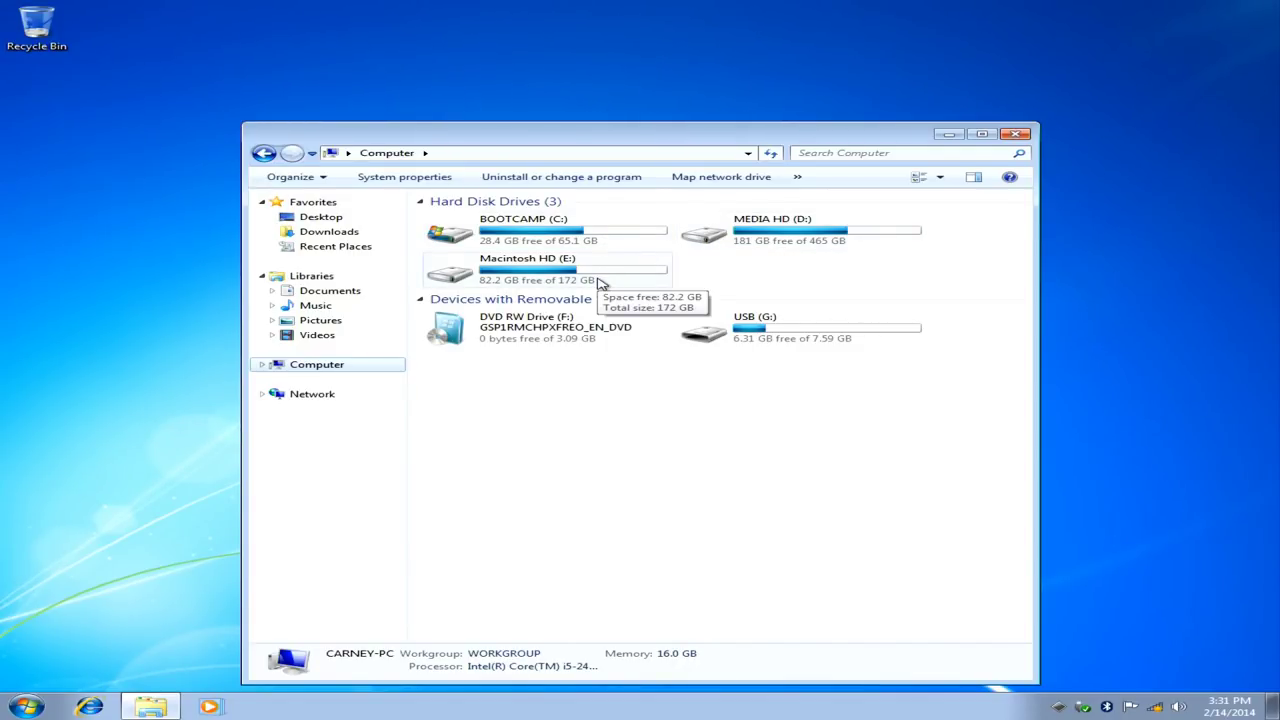
View the contents of the MEDIA HD (D:) drive and return to the list of drives
click(777, 245)
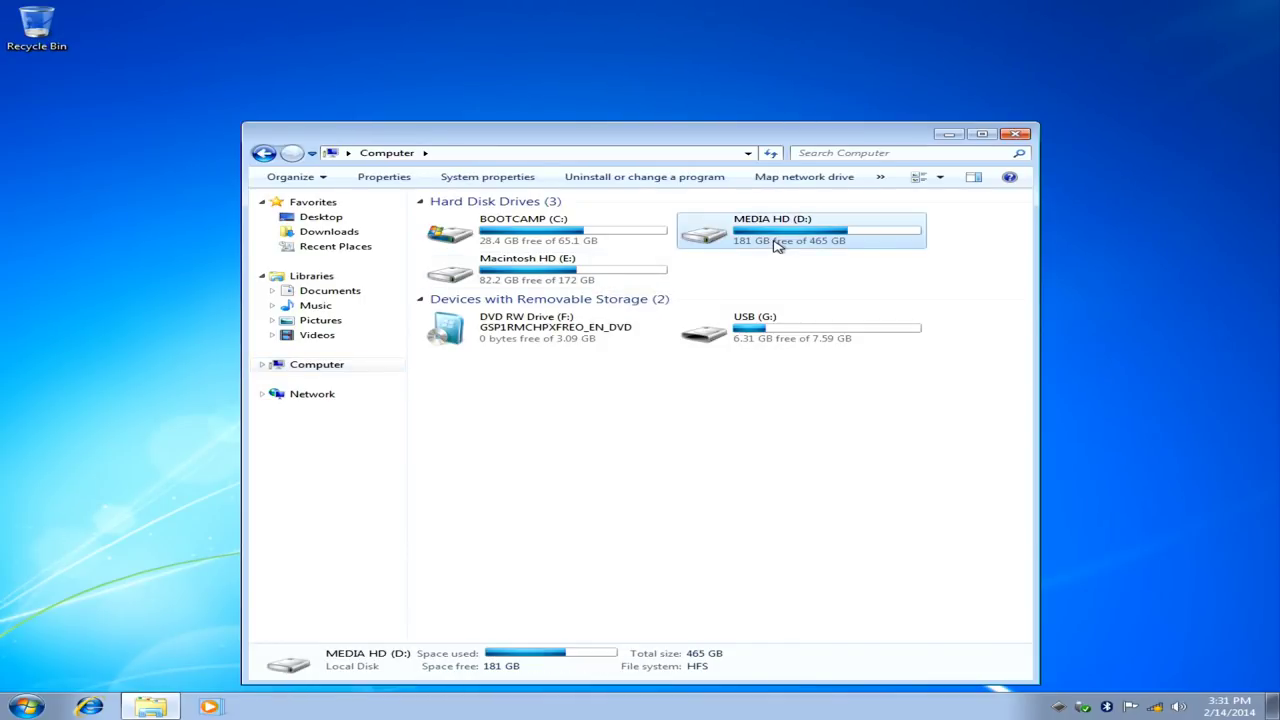
double_click(777, 245)
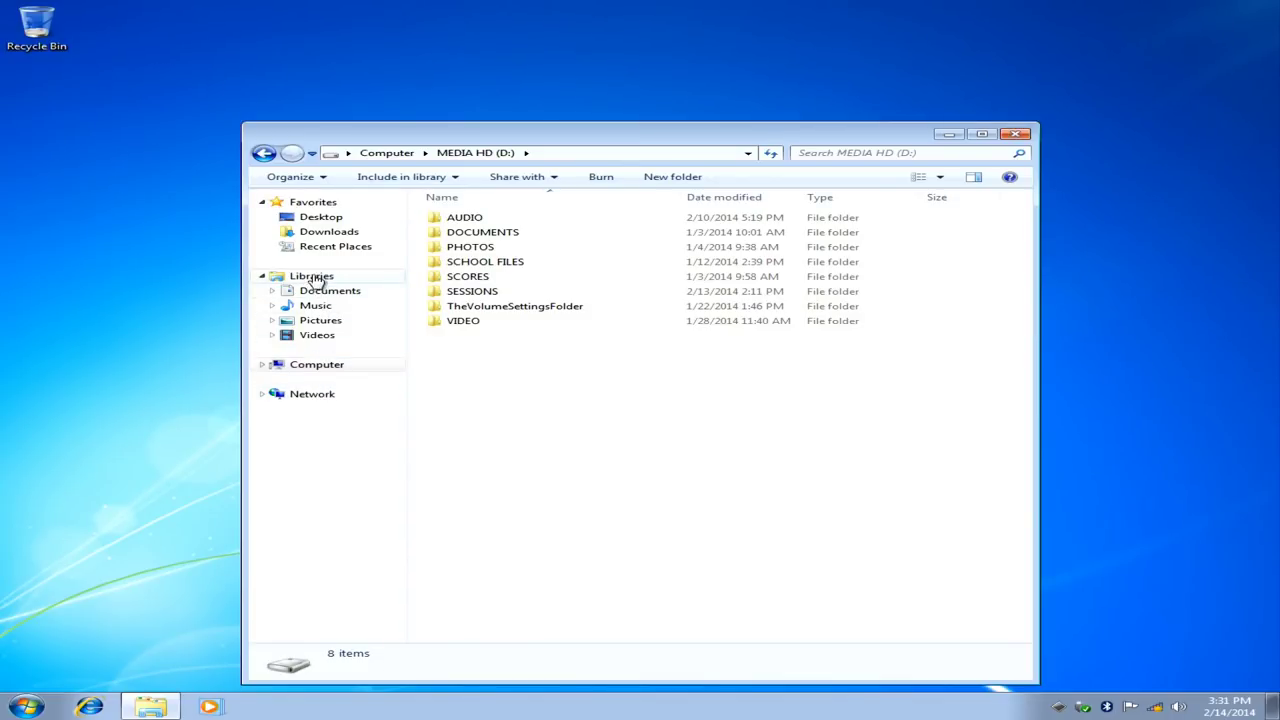
click(320, 370)
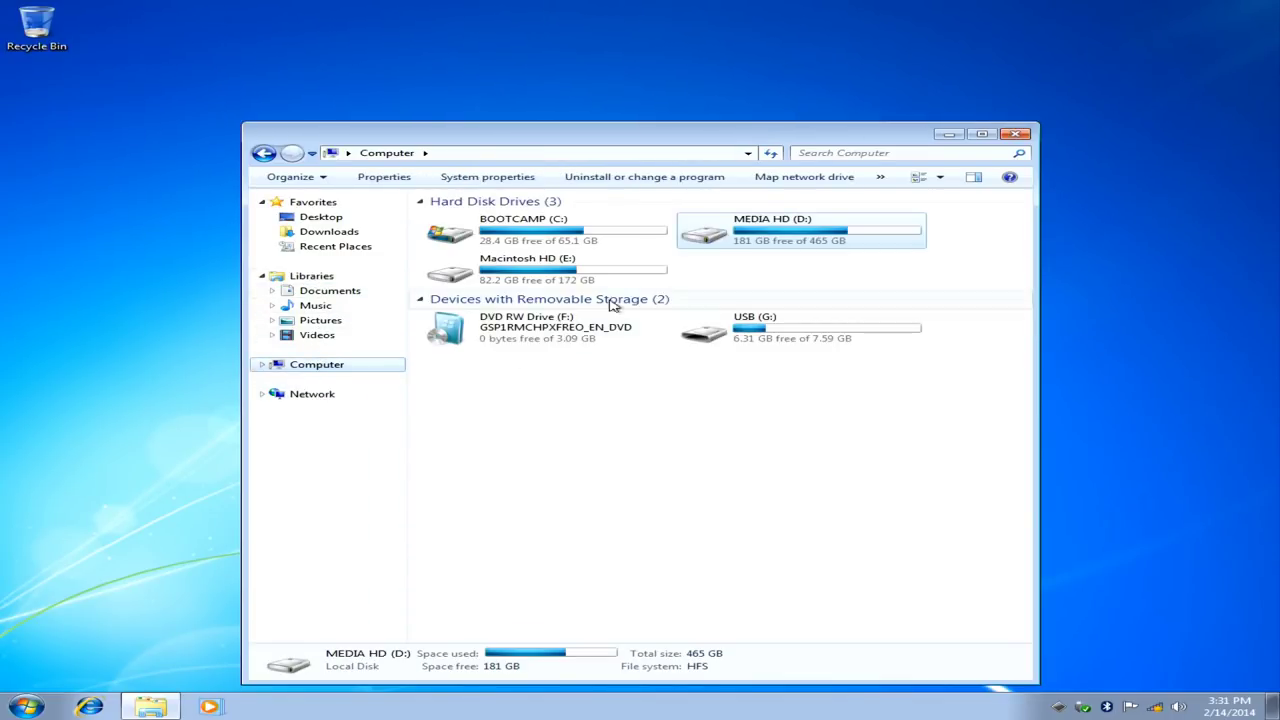
Rename the BOOTCAMP (C:) drive as Windows HD and grant the administrator permission for it
click(624, 247)
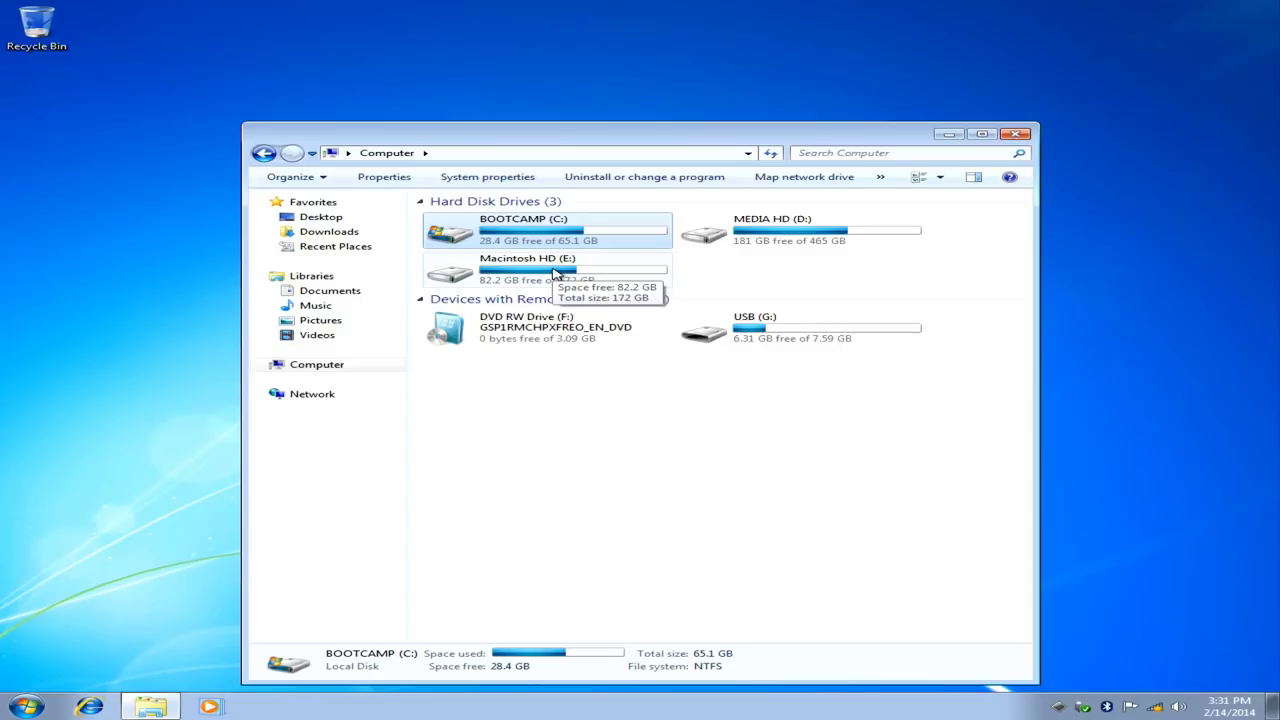
right_click(515, 216)
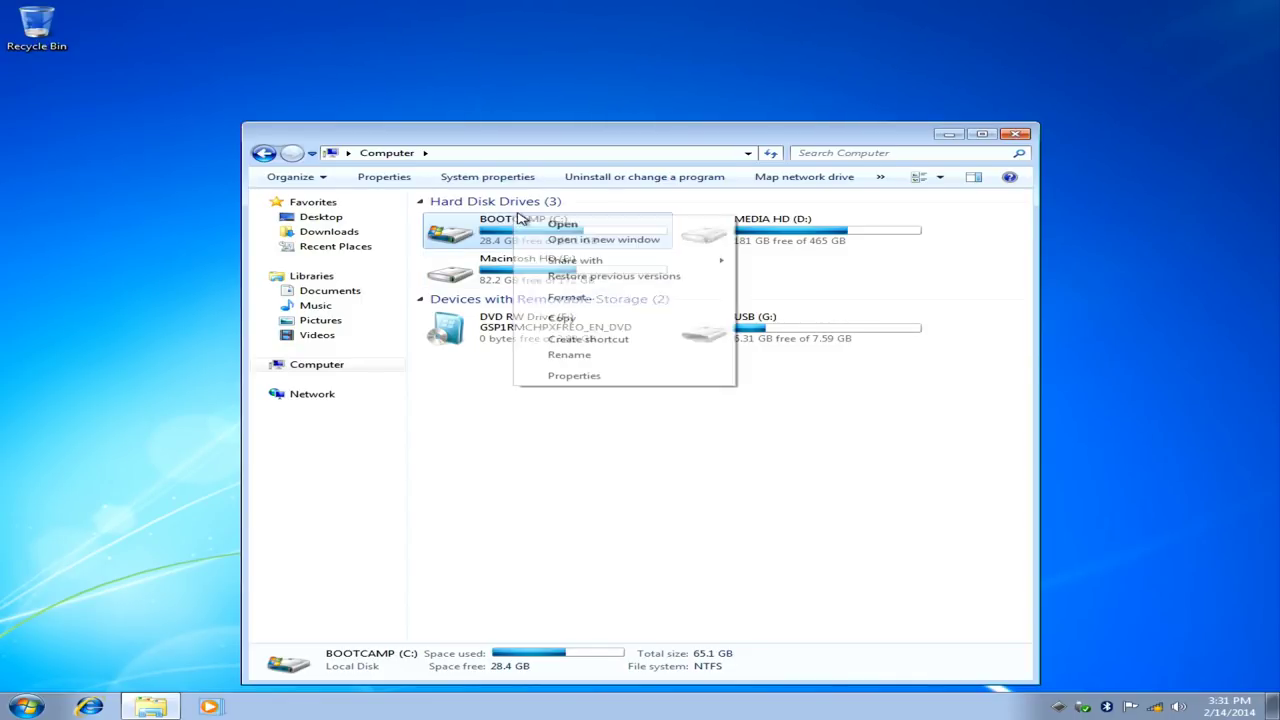
click(570, 355)
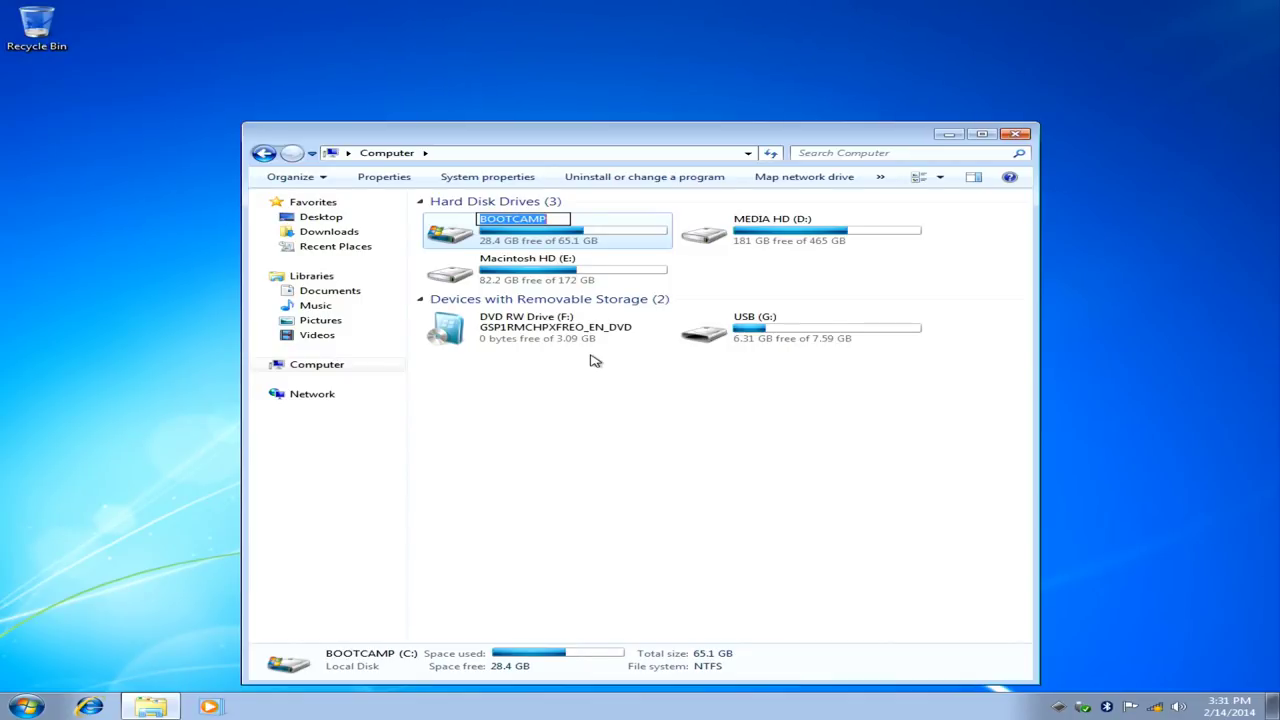
text(Window)
text(s HD)
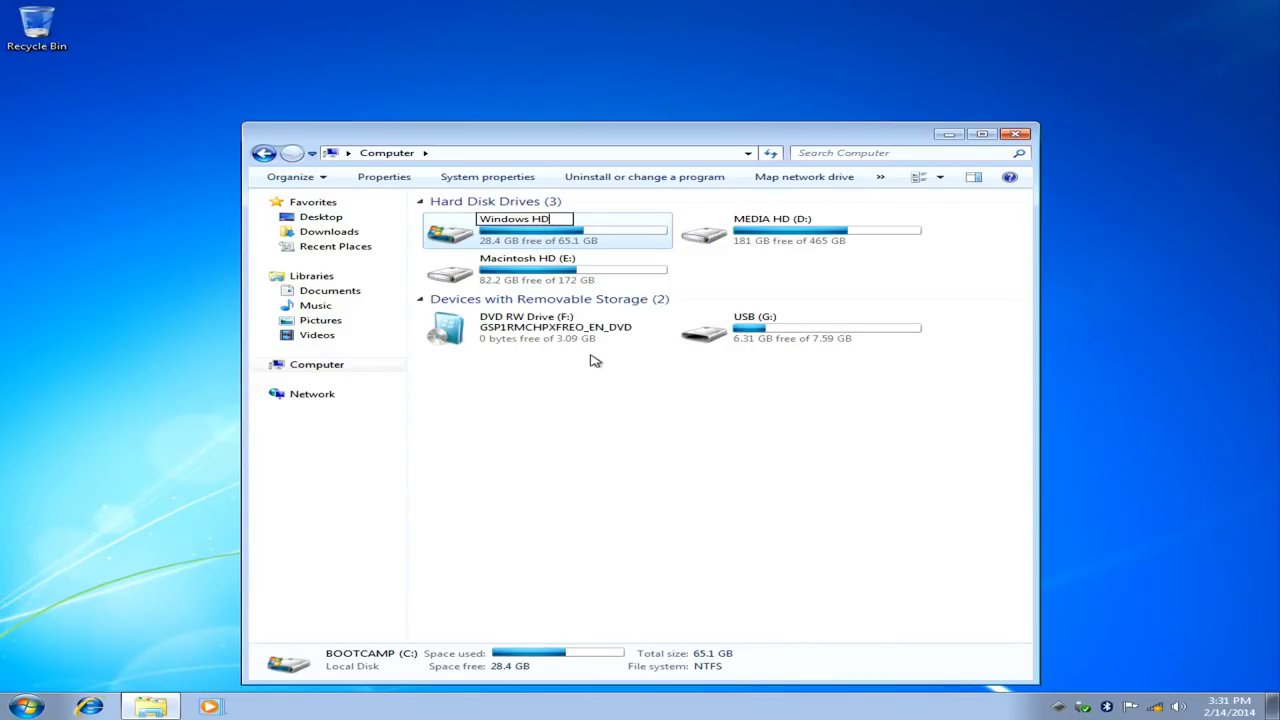
key(Return)
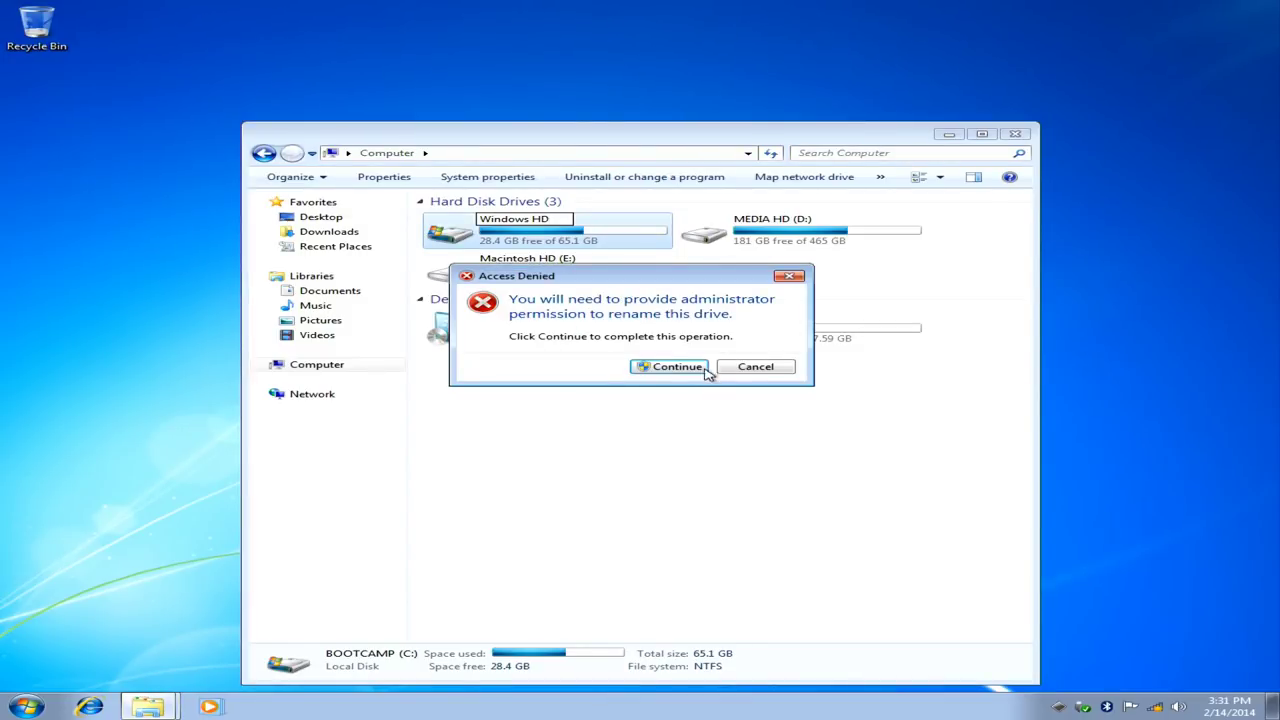
click(677, 368)
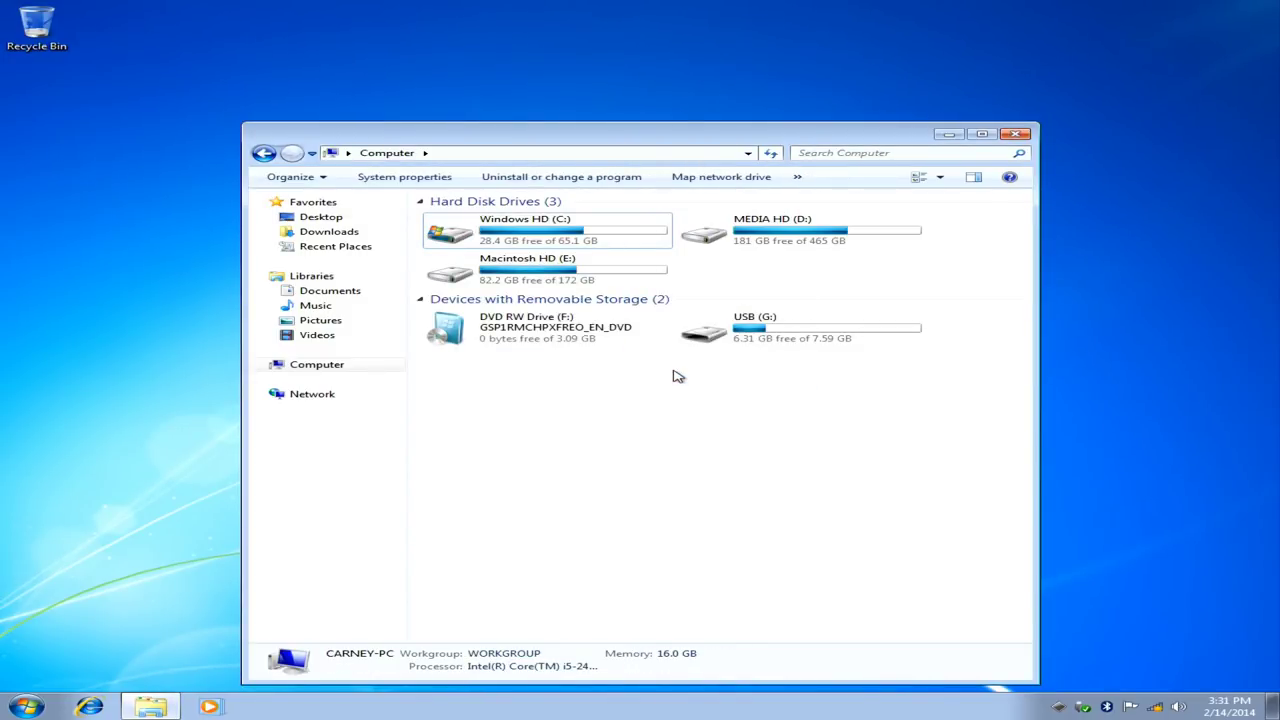
Eject the Windows installation disc from DVD RW Drive (F:)
right_click(508, 342)
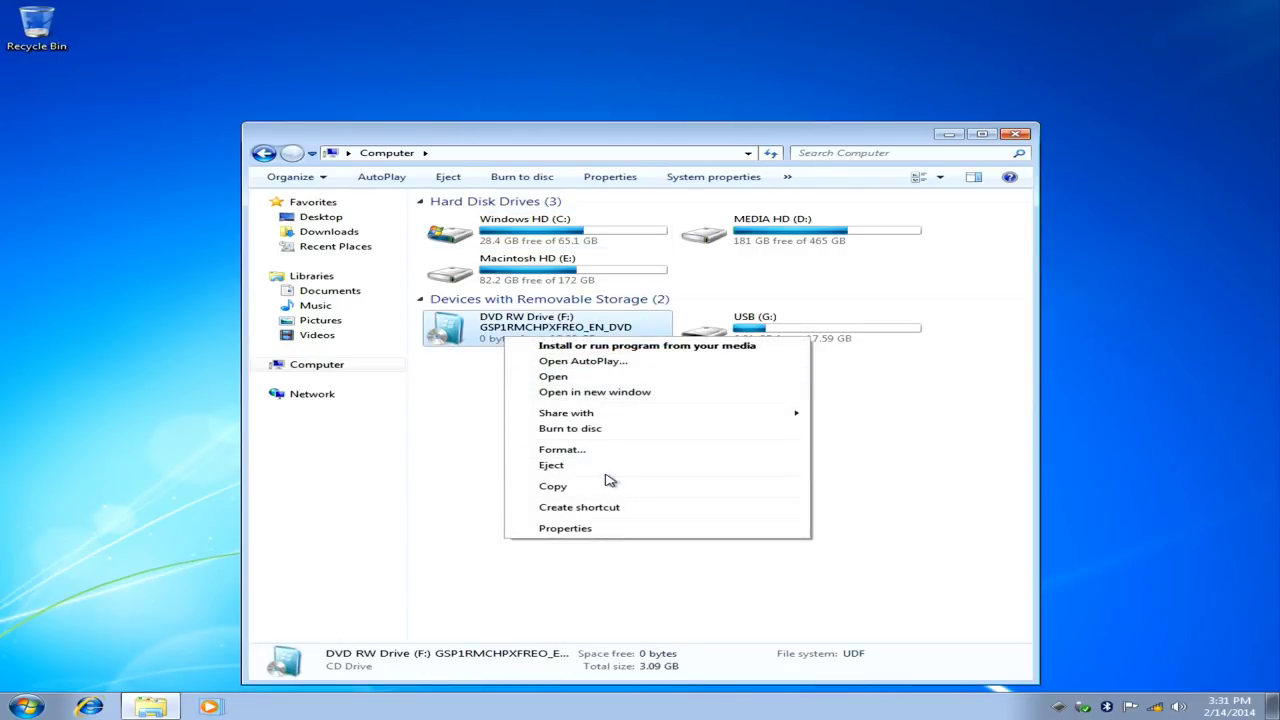
click(551, 466)
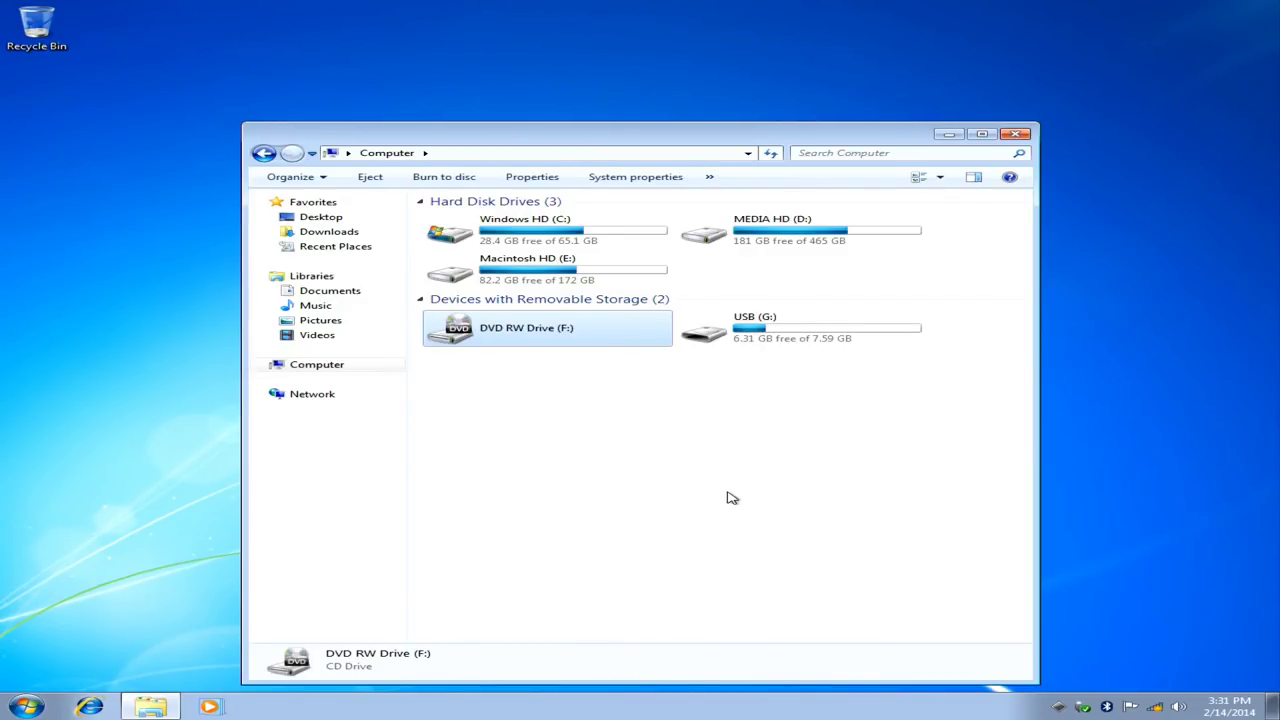
click(701, 446)
Eject the USB (G:) drive, dismiss the safe-removal notice and close the Explorer window
right_click(802, 340)
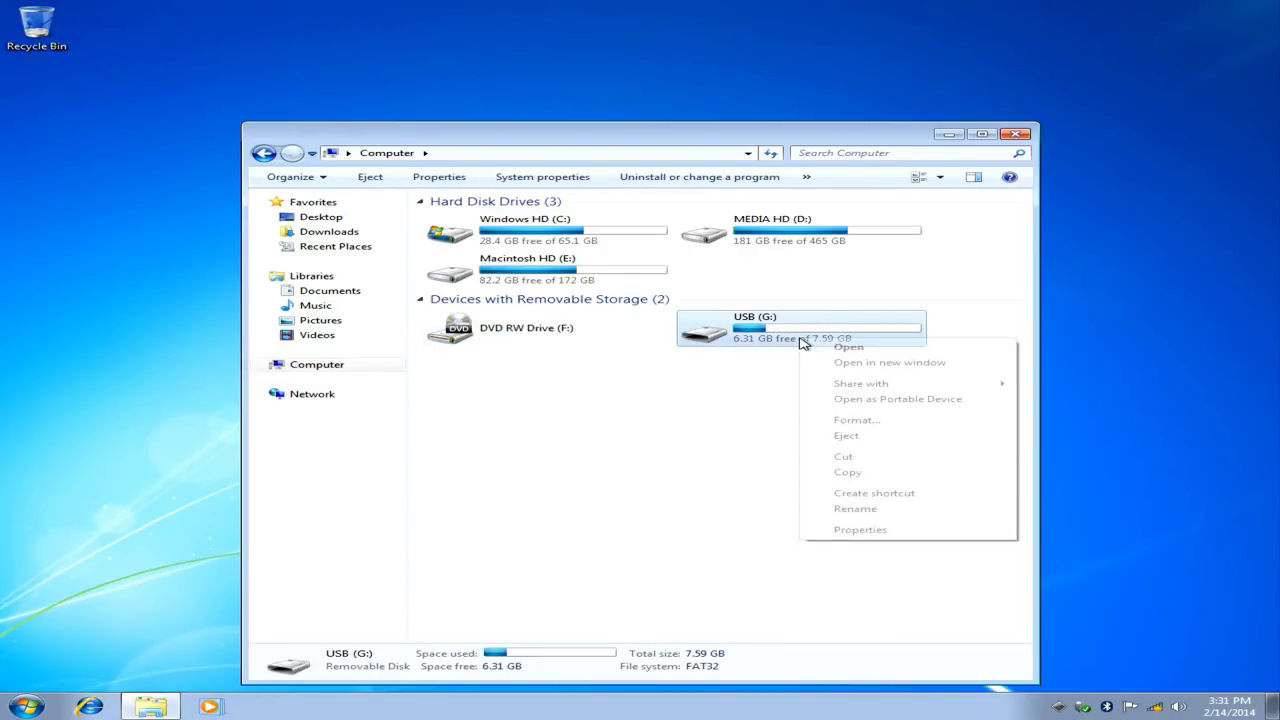
click(894, 438)
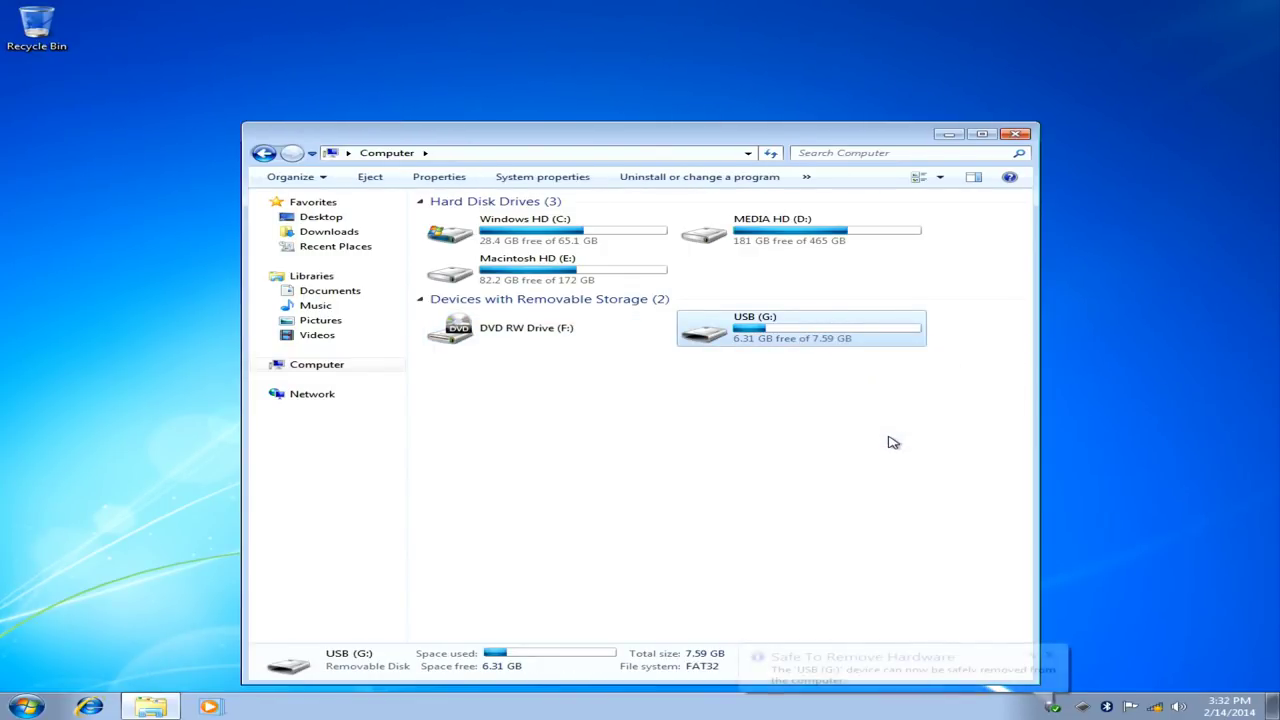
click(1048, 656)
click(814, 517)
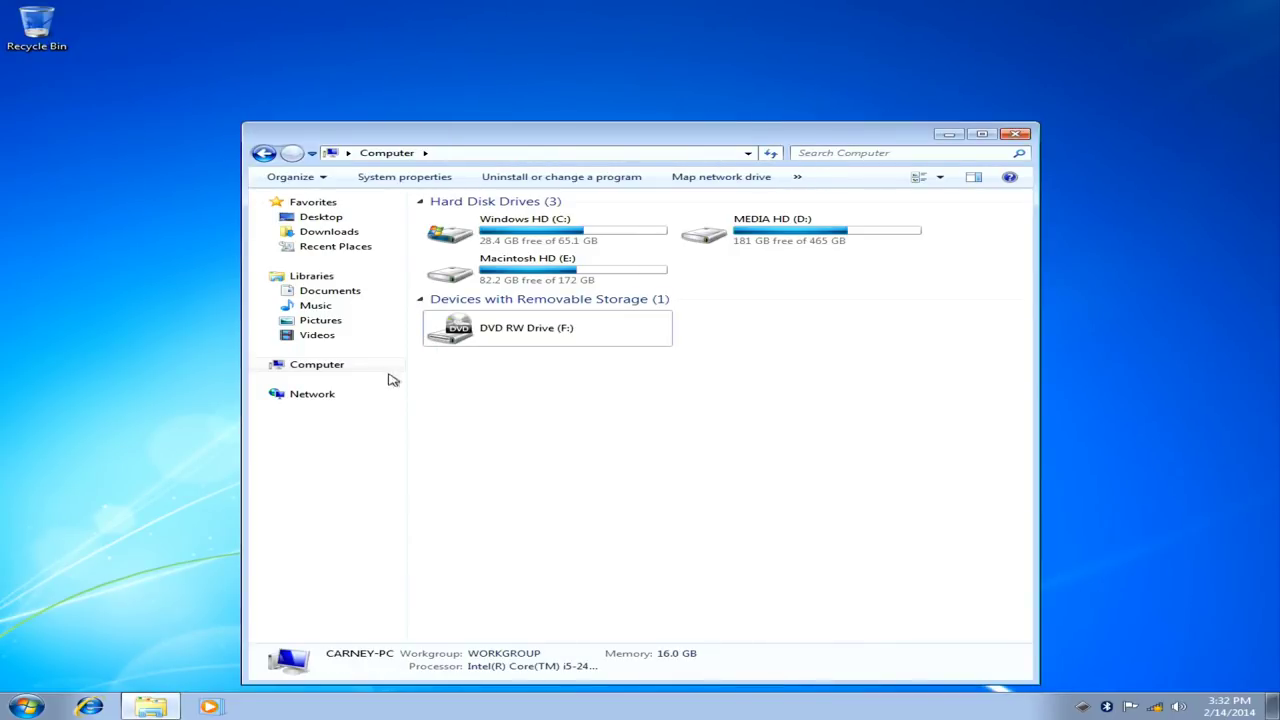
click(1016, 133)
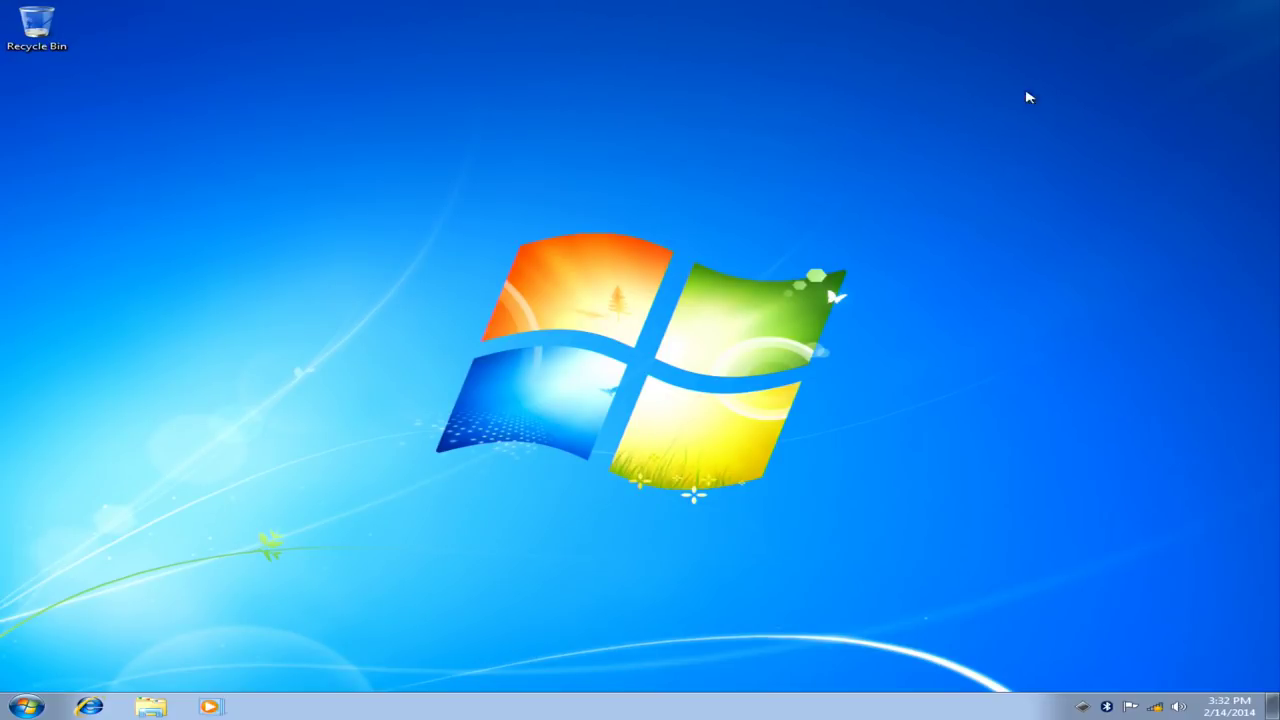
Restart the computer in OS X through Boot Camp and log in with the account password
click(1081, 708)
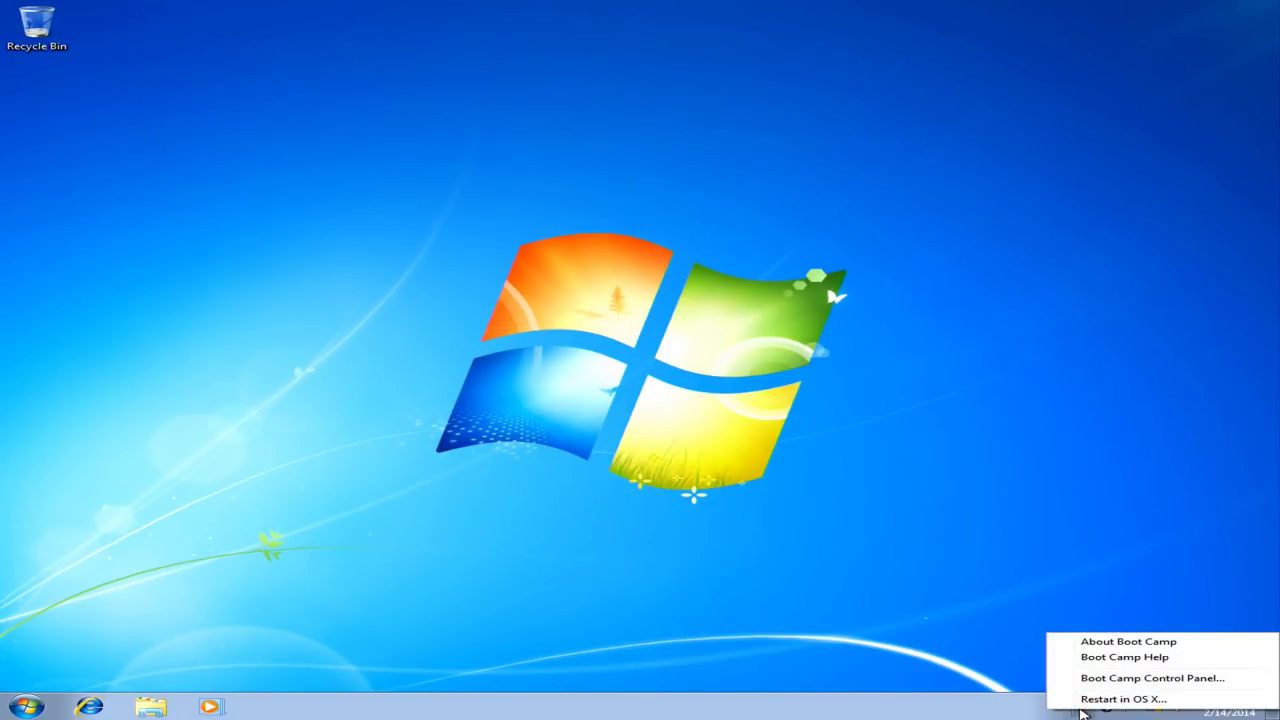
click(1180, 701)
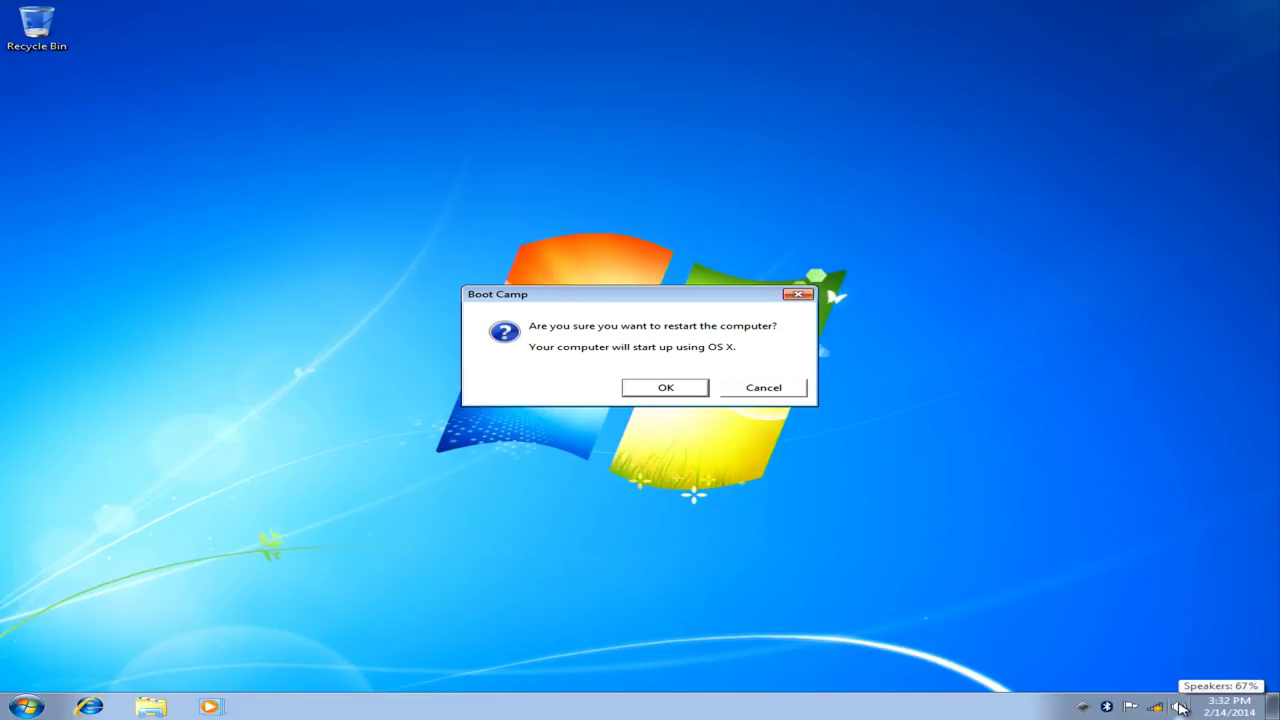
key(Return)
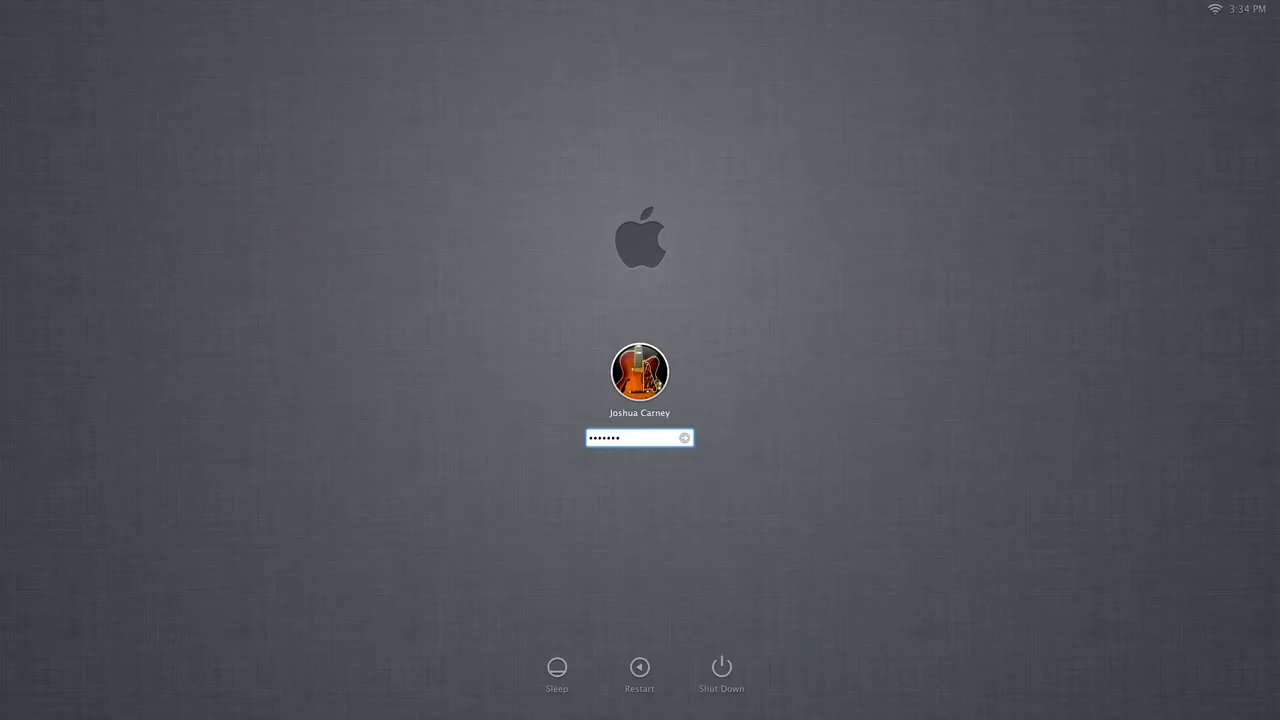
key(Return)
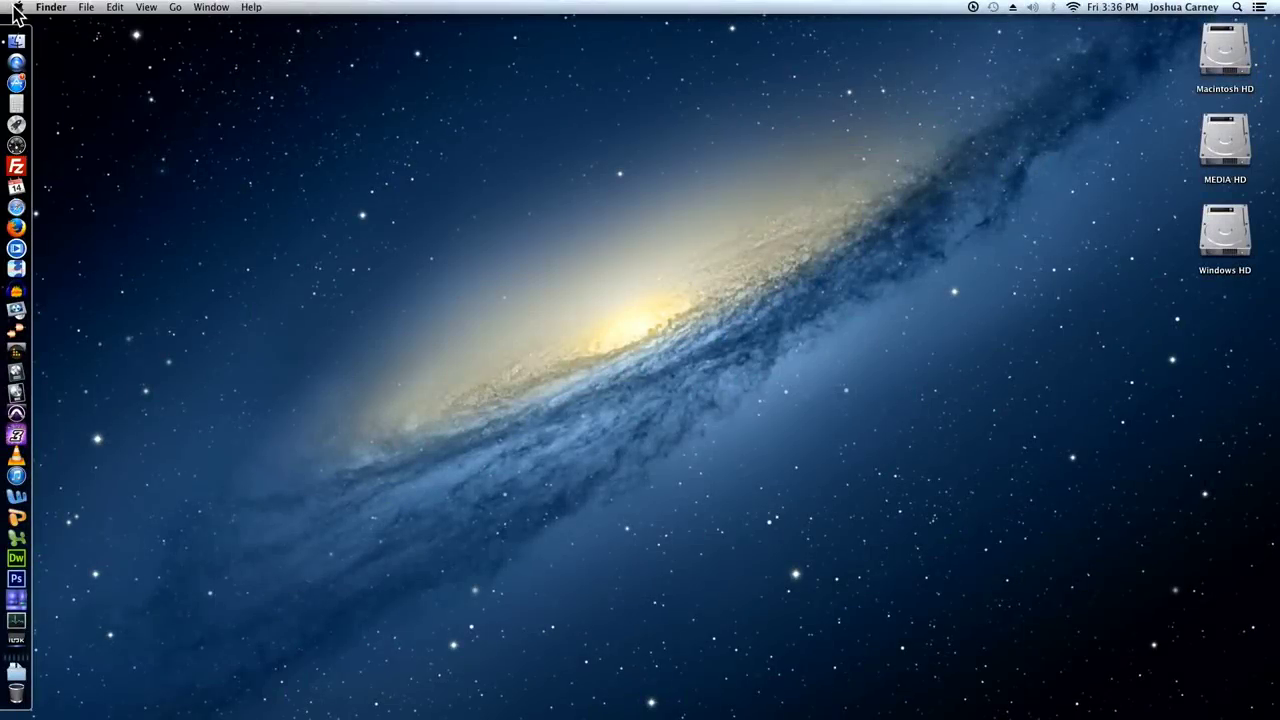
Select Windows HD as the startup disk in System Preferences and restart the Mac
click(18, 7)
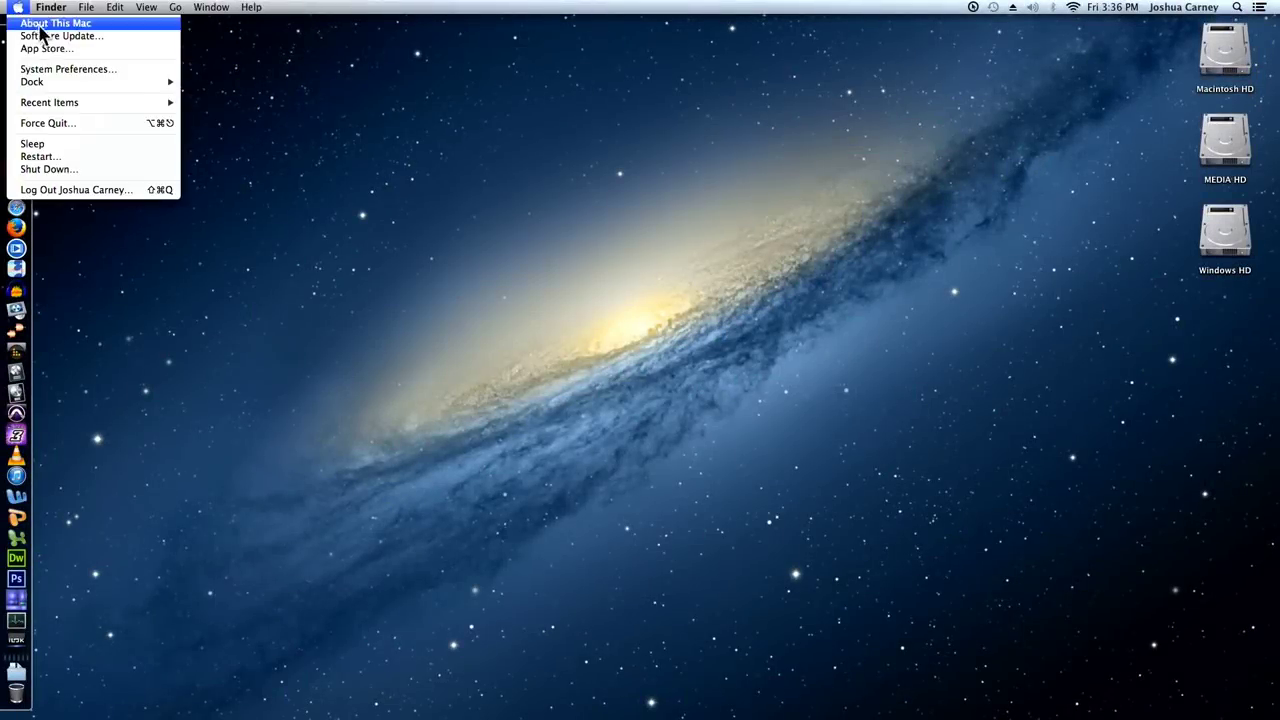
click(84, 72)
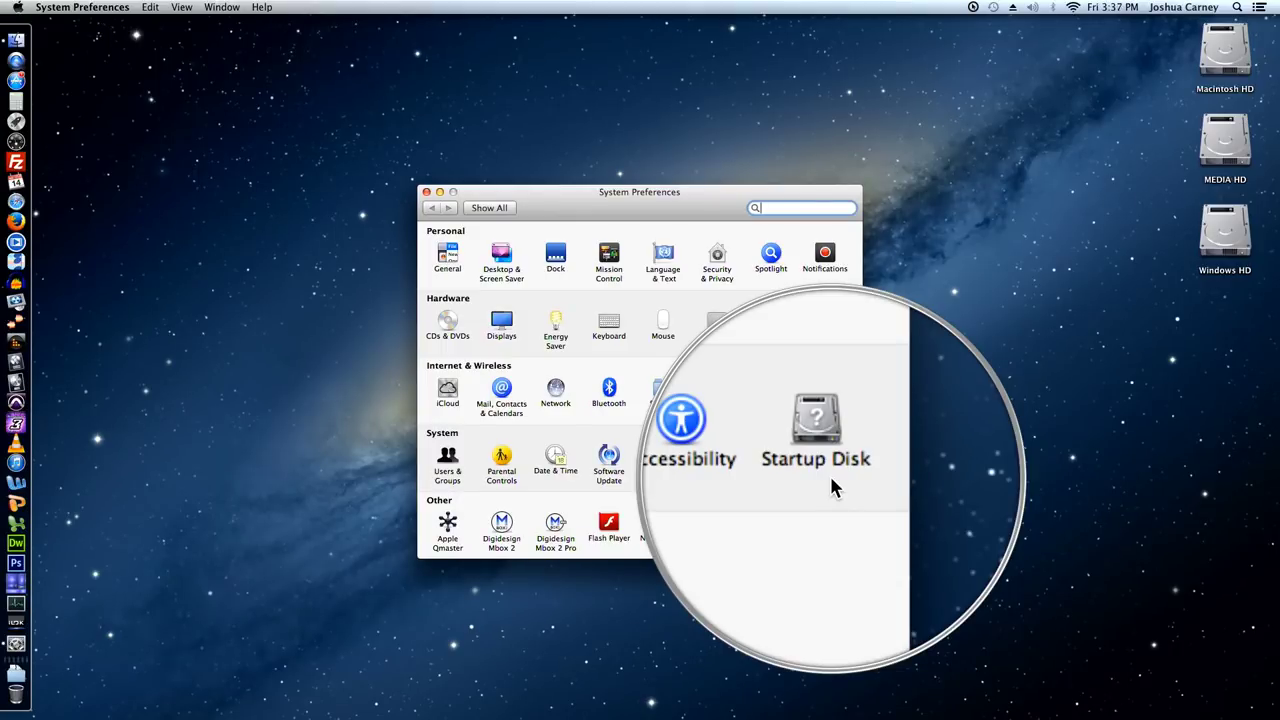
click(838, 446)
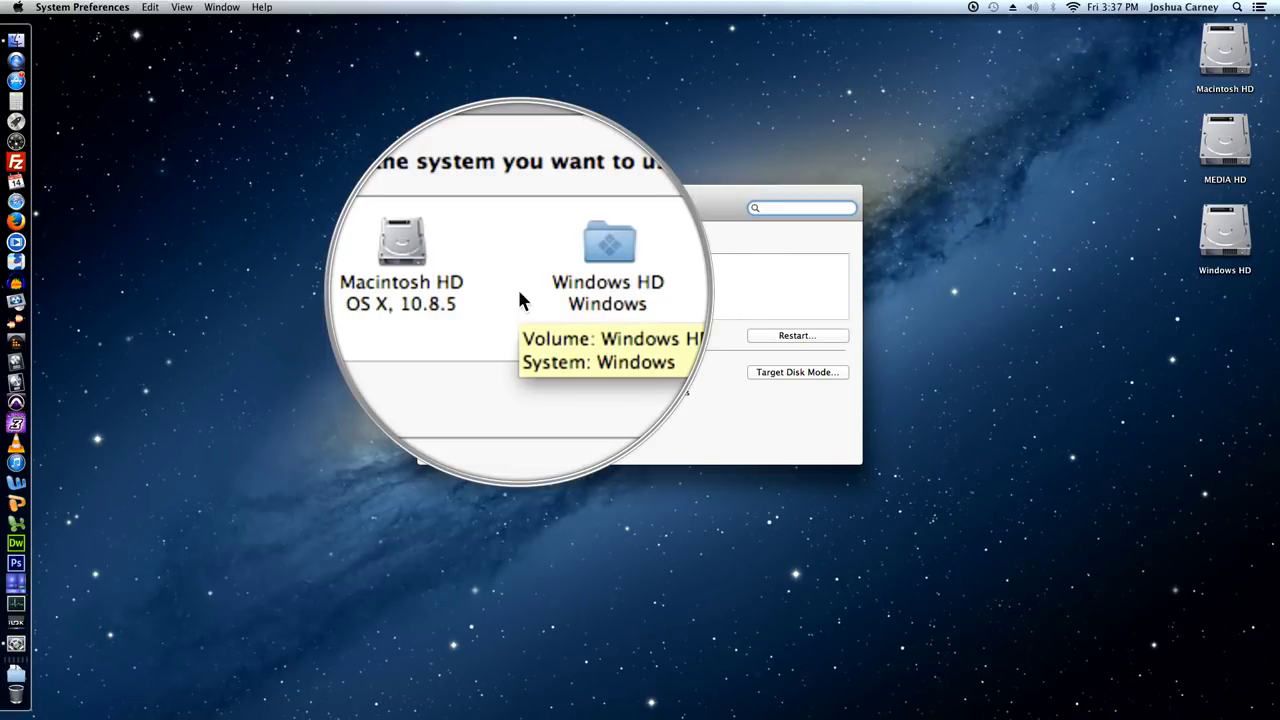
click(553, 281)
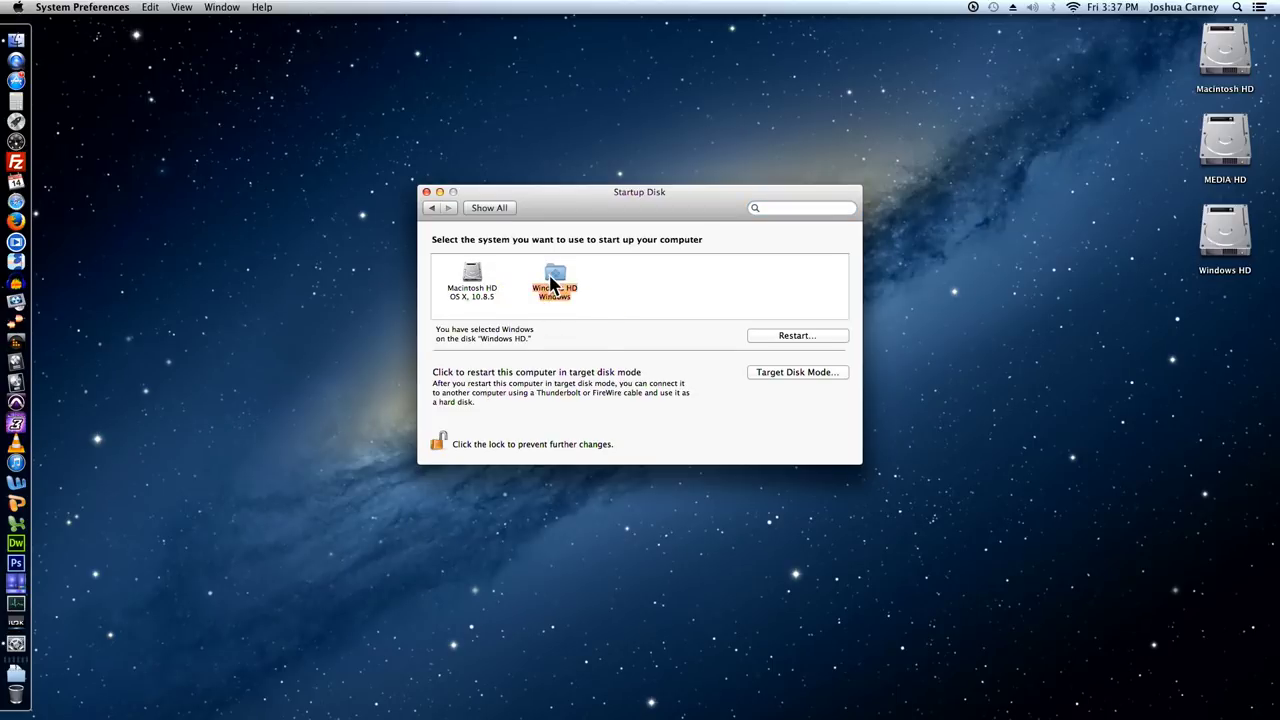
click(795, 336)
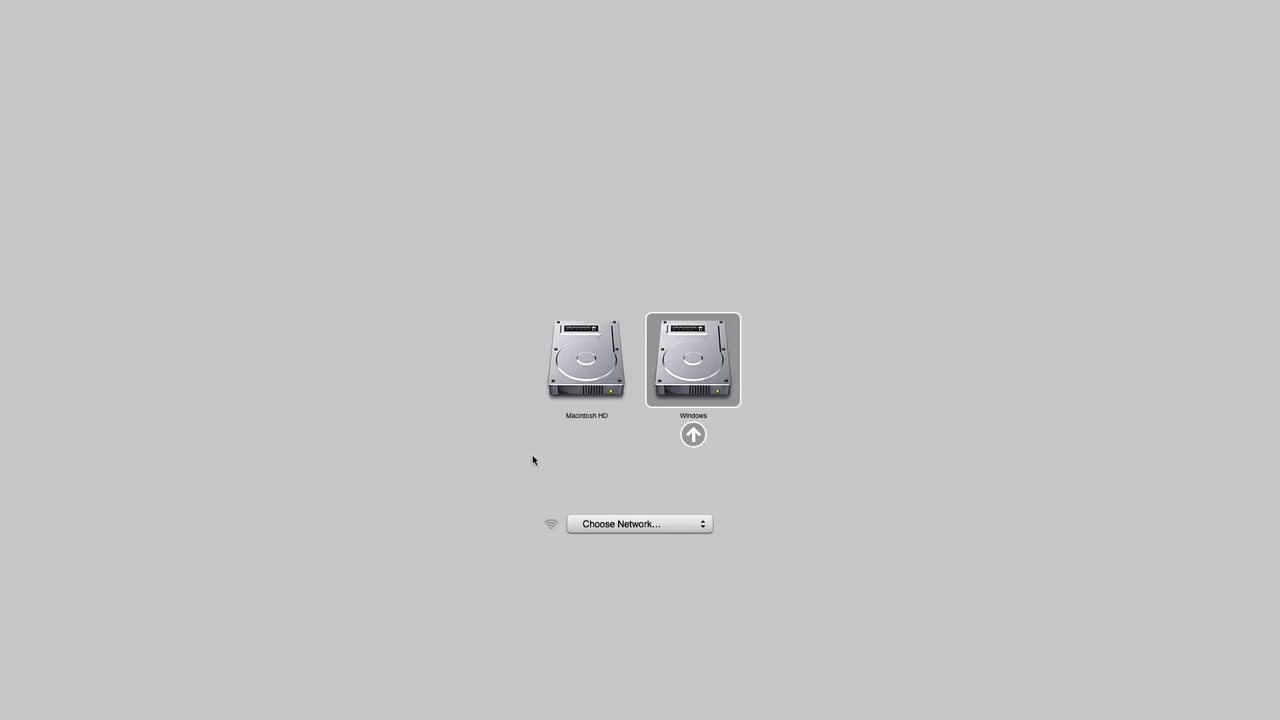
Start the Mac from Macintosh HD in the startup disk picker and log in with the account password
click(573, 377)
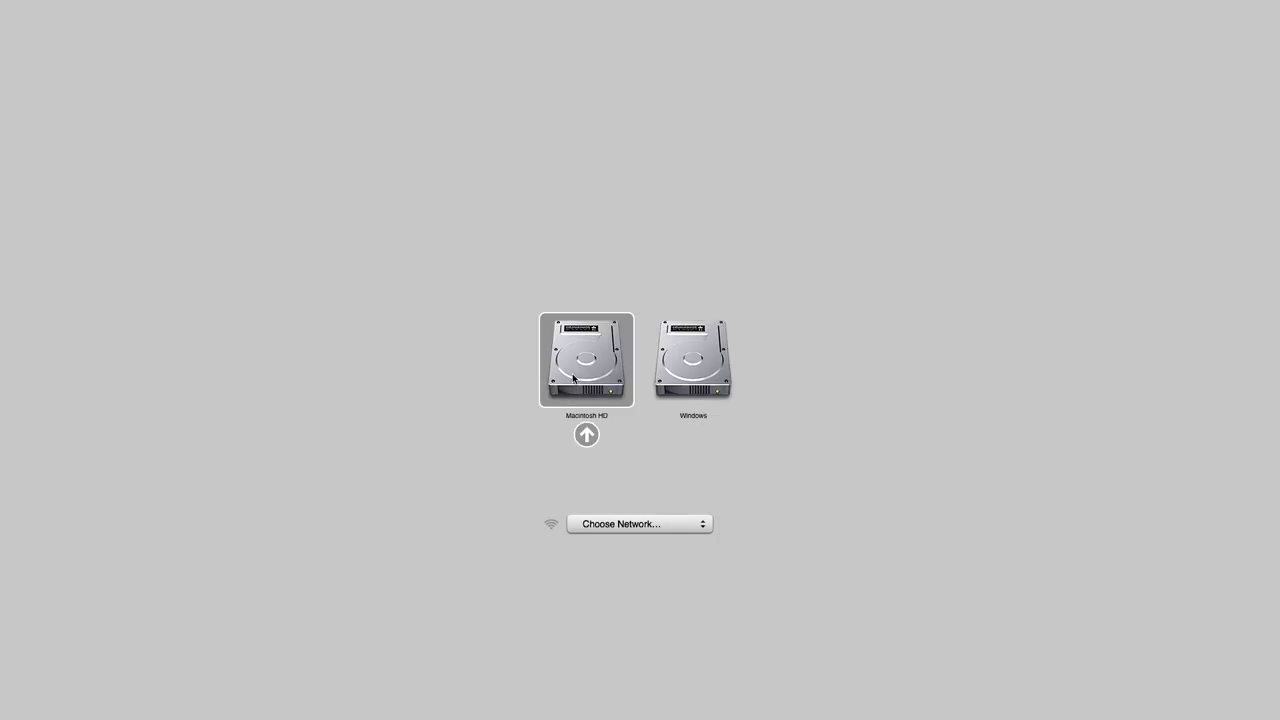
click(589, 437)
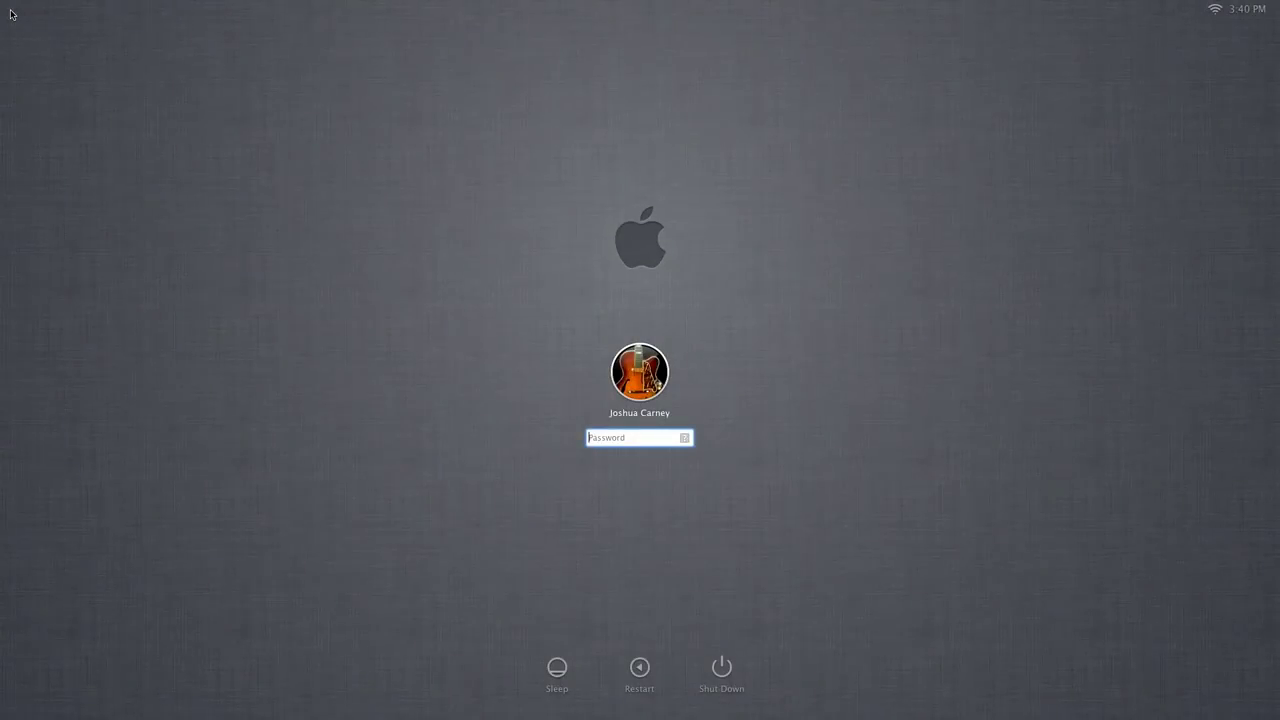
text(•••••••)
key(Return)
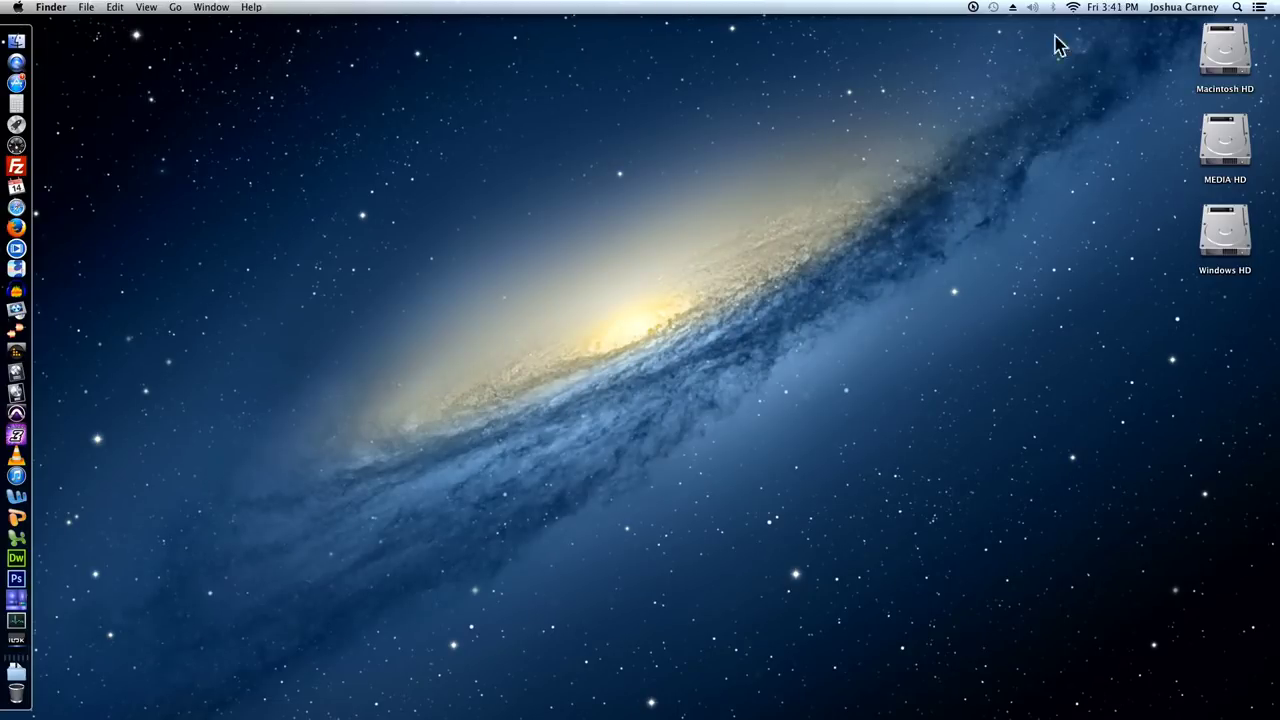
Find and open Boot Camp Assistant, and proceed with only the "Install or remove Windows 7 or later version" task selected
click(1238, 8)
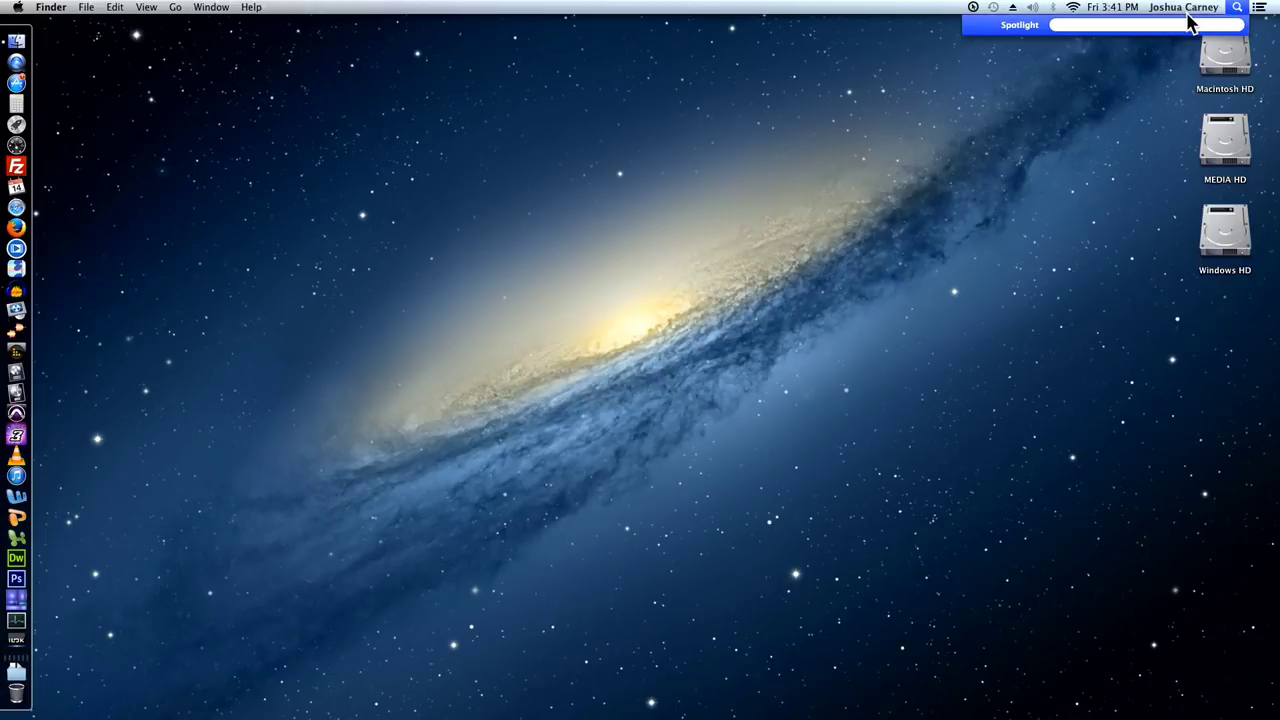
text(boot camp)
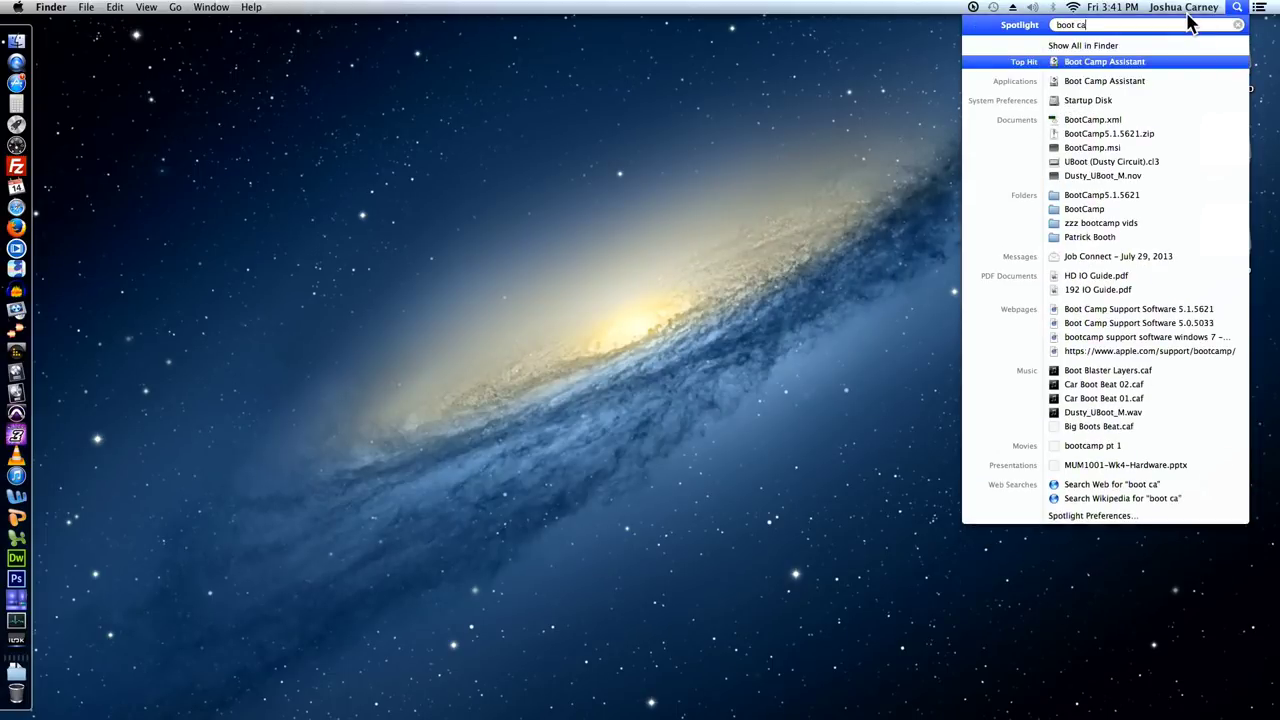
click(1100, 62)
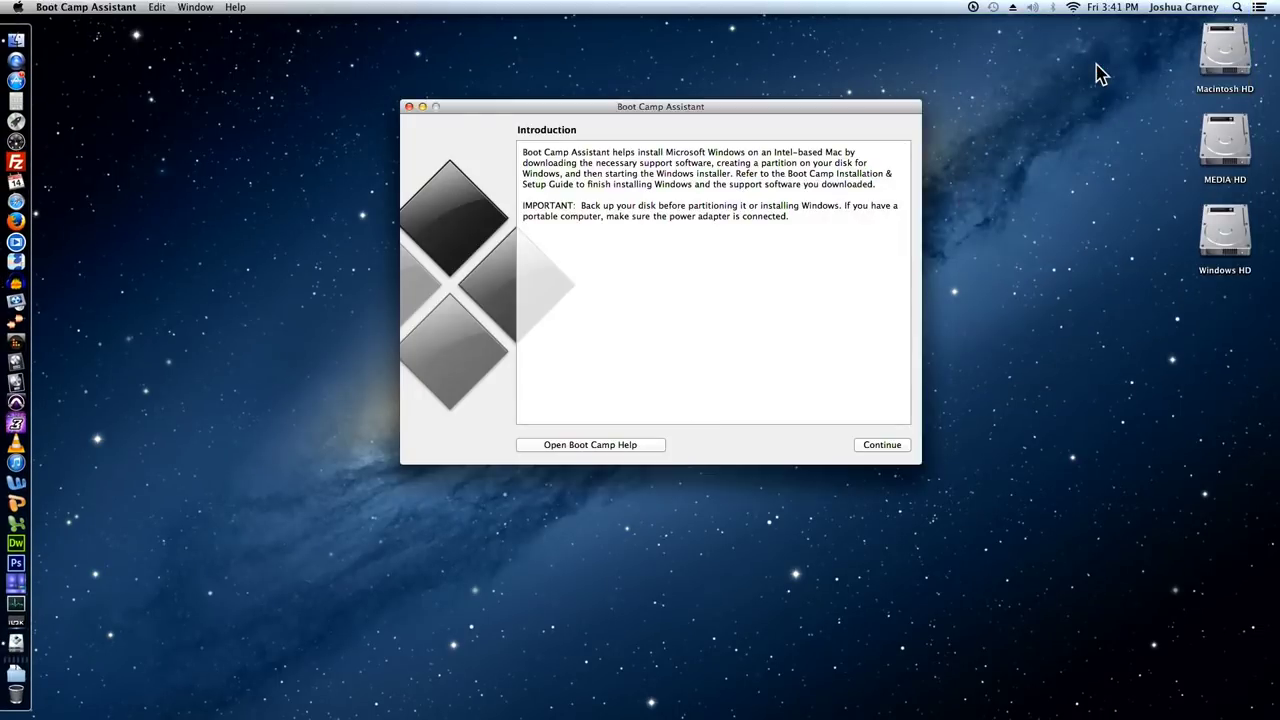
click(888, 447)
click(540, 205)
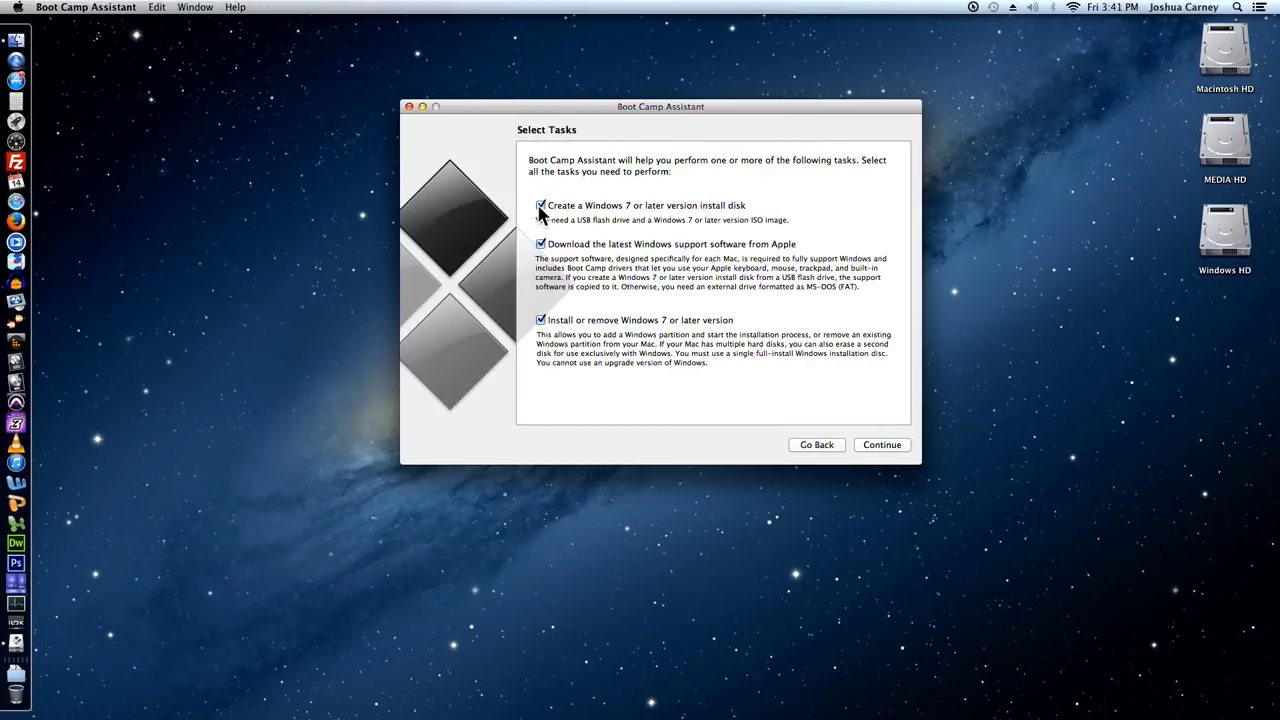
click(540, 245)
click(868, 450)
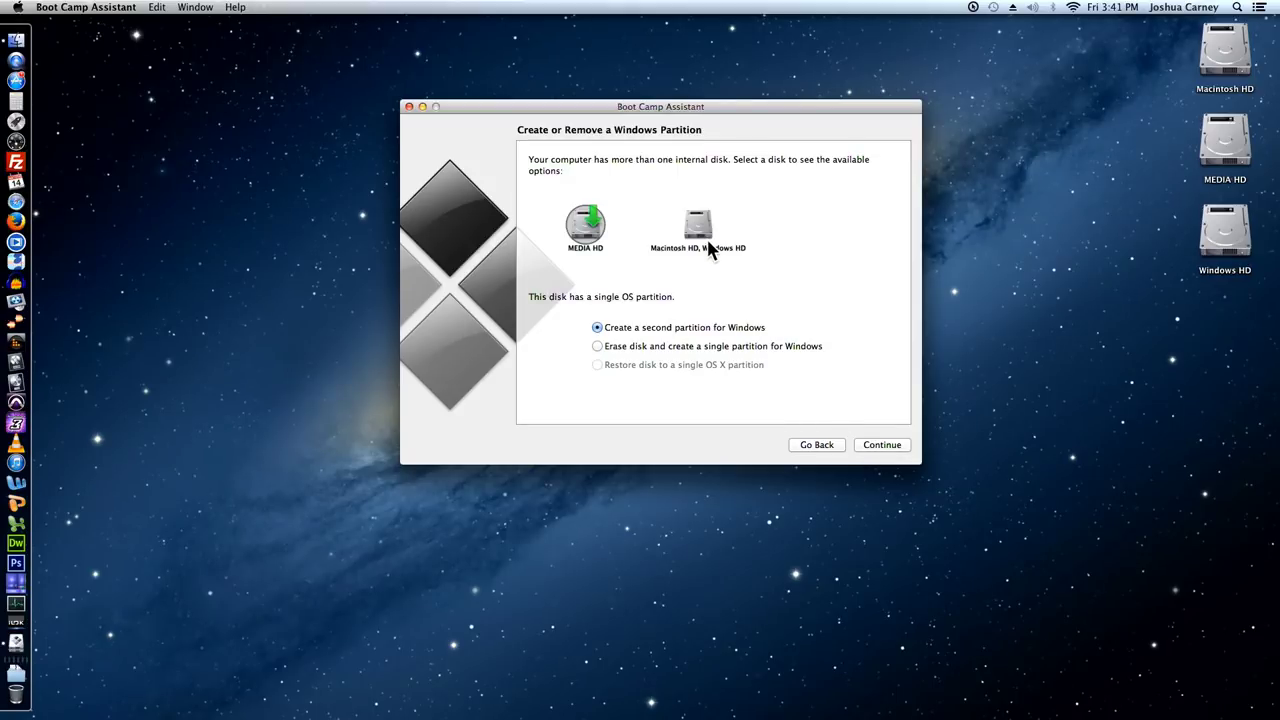
Restore the Macintosh HD, Windows HD disk to a single OS X partition and quit Boot Camp Assistant
click(707, 240)
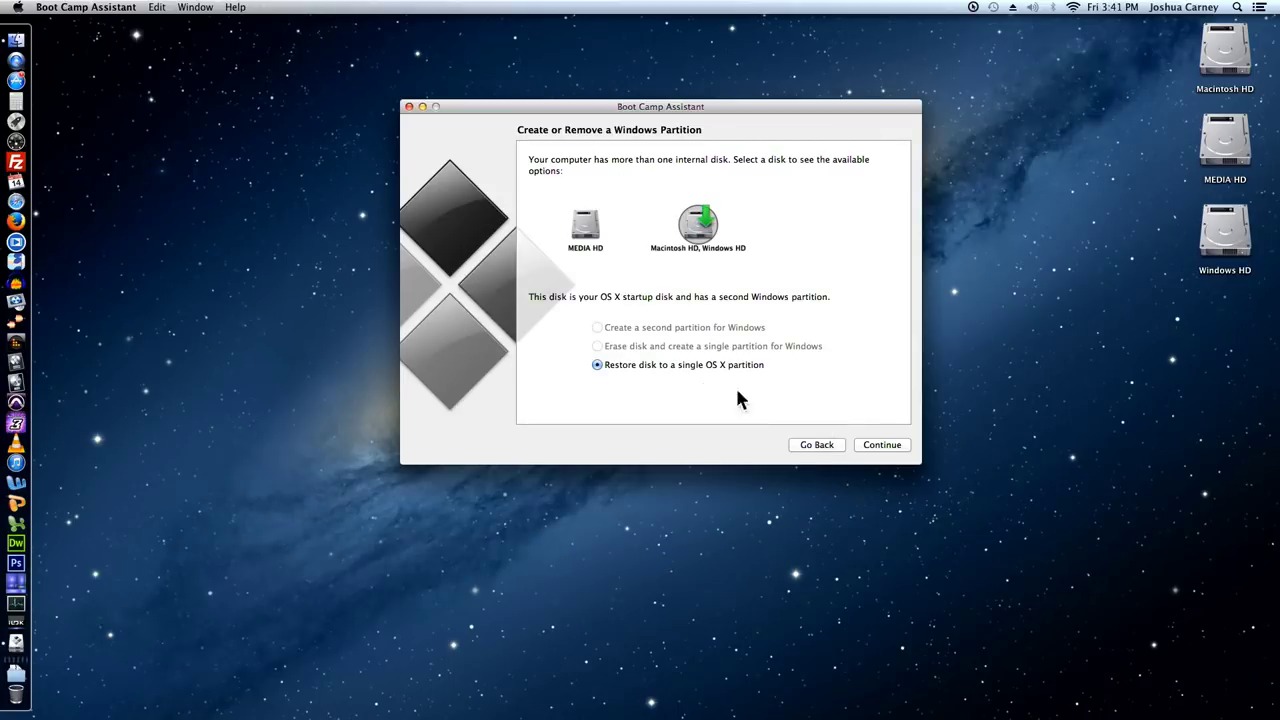
click(878, 448)
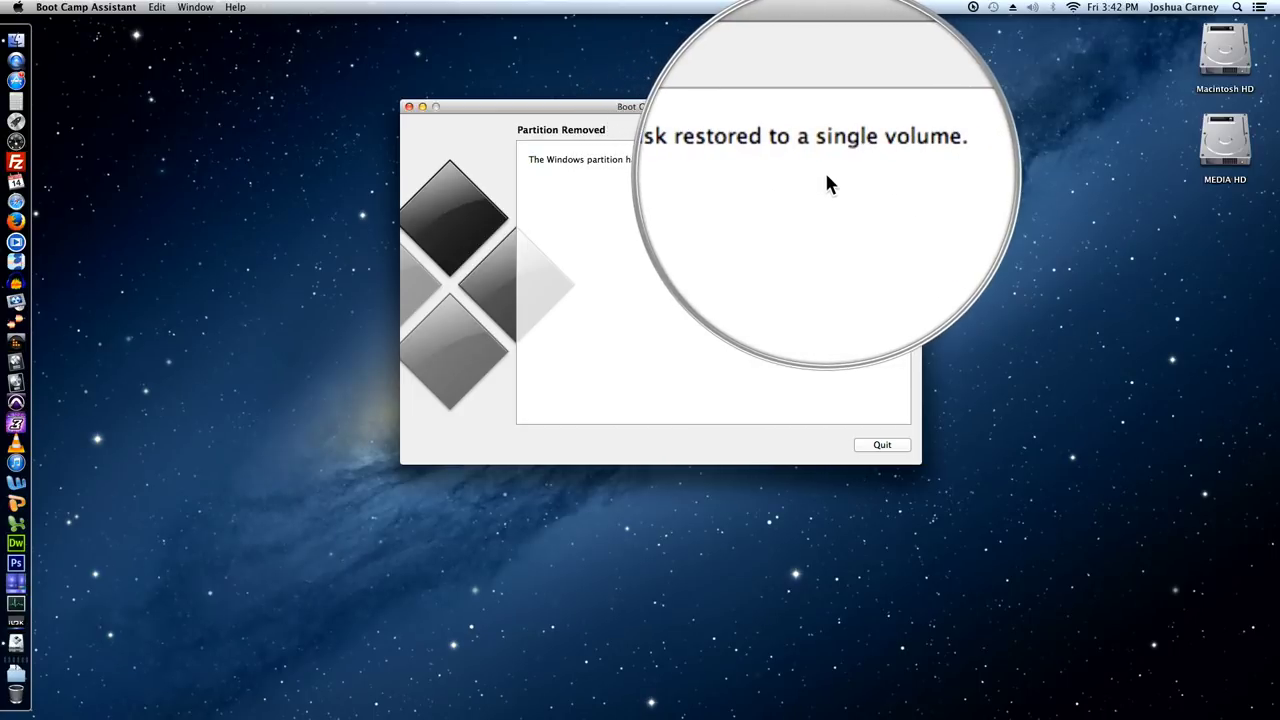
click(885, 446)
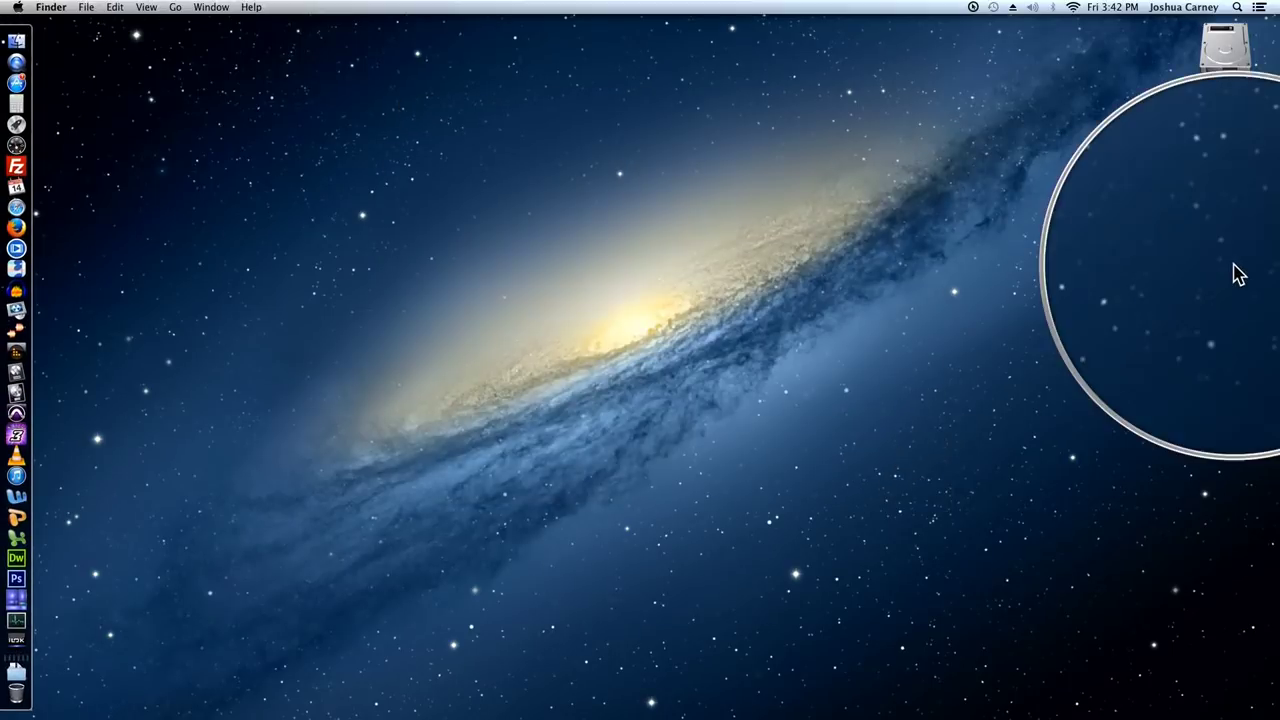